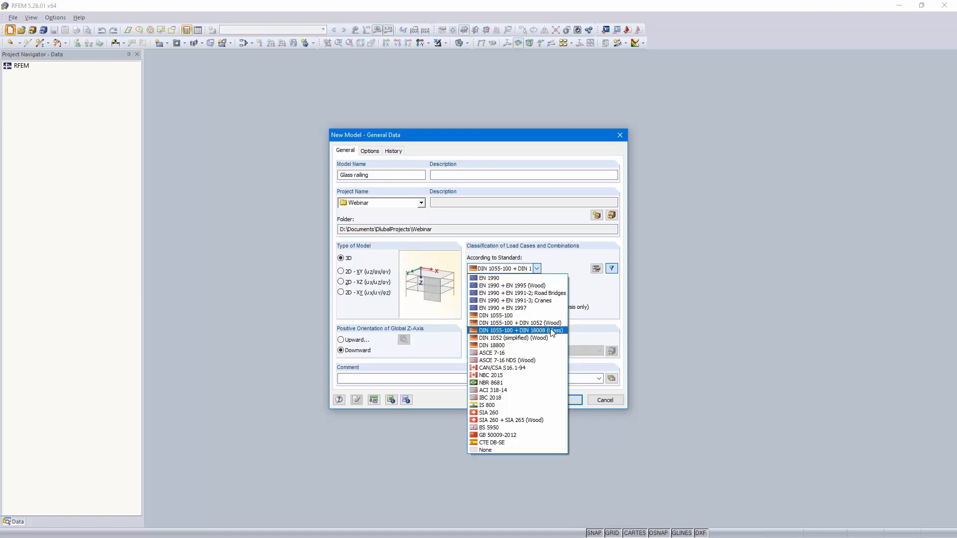
Step: Classify the Glass railing model's load cases by DIN 1055-100 + DIN 18008 (Glass) and create the model
left_click(552, 331)
left_click(560, 402)
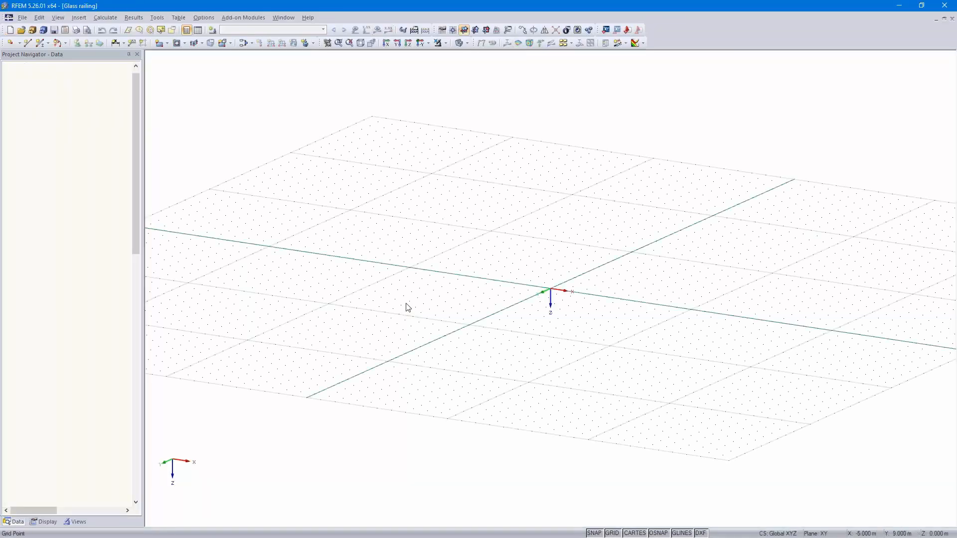
Step: Set XZ as the current work plane and show it face-on, looking along the Y axis
left_click(486, 31)
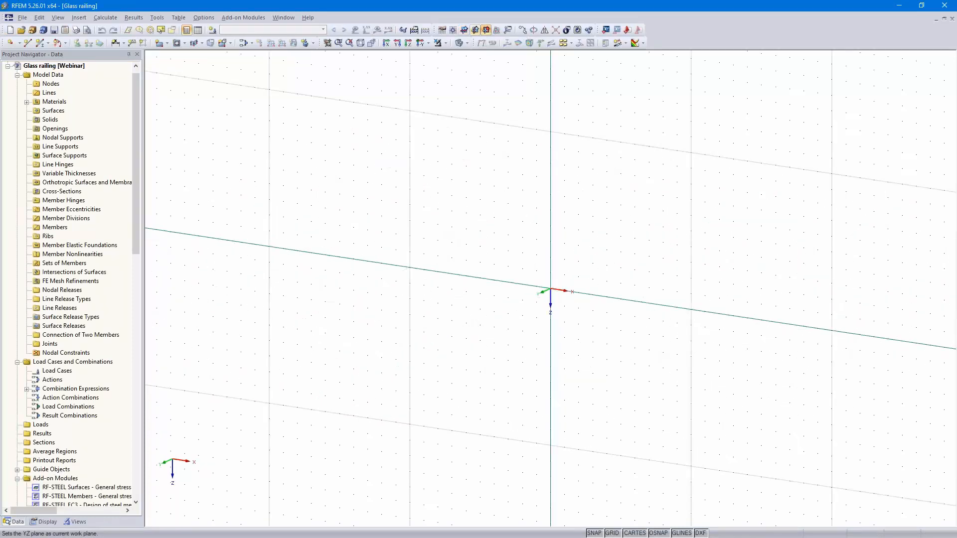
left_click(420, 43)
scroll(631, 278, "up", 2)
scroll(629, 275, "up", 2)
middle_click_drag(629, 274, 601, 367)
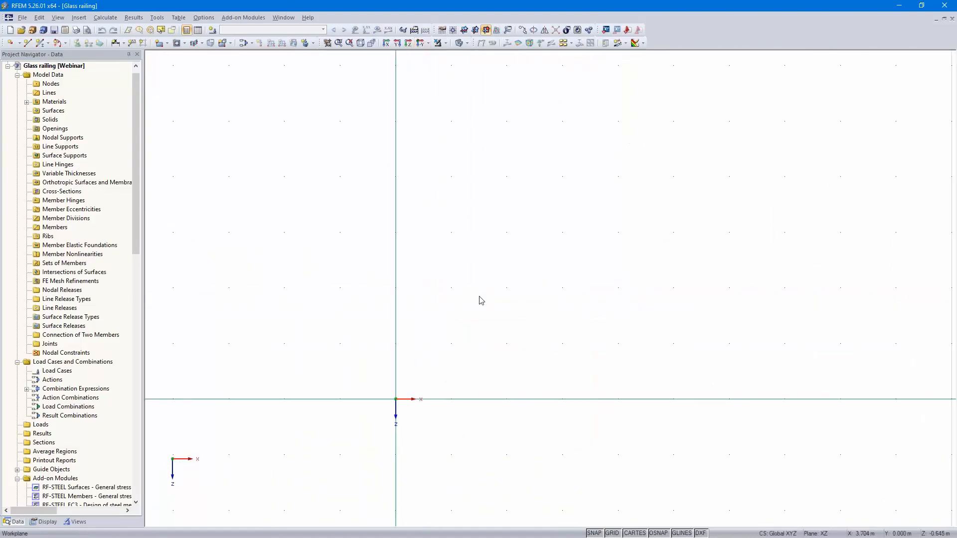
Step: Draw a 1 m by 1 m rectangular surface from the origin, keeping Steel S 235 and a constant thickness of 180 mm
left_click(167, 44)
left_click(180, 54)
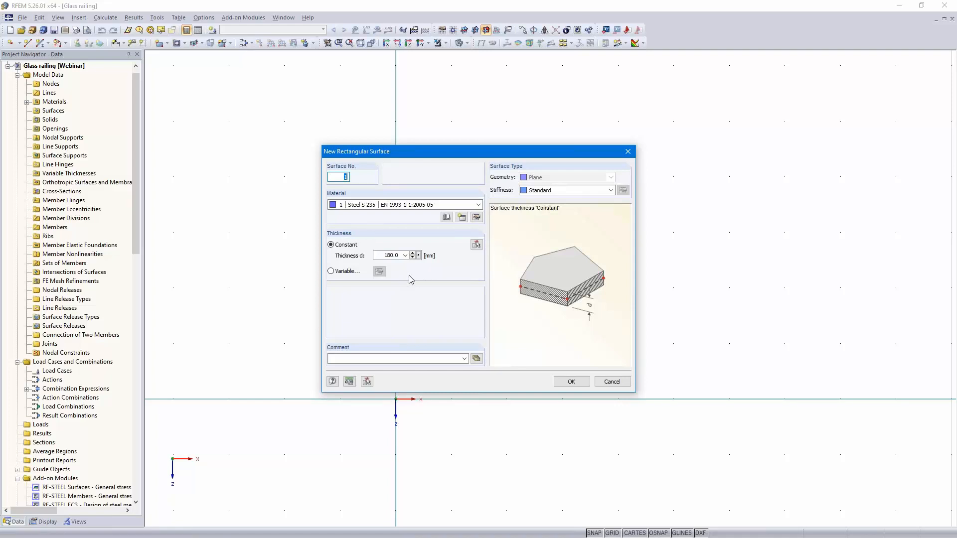
left_click(567, 381)
left_click(396, 400)
left_click(451, 343)
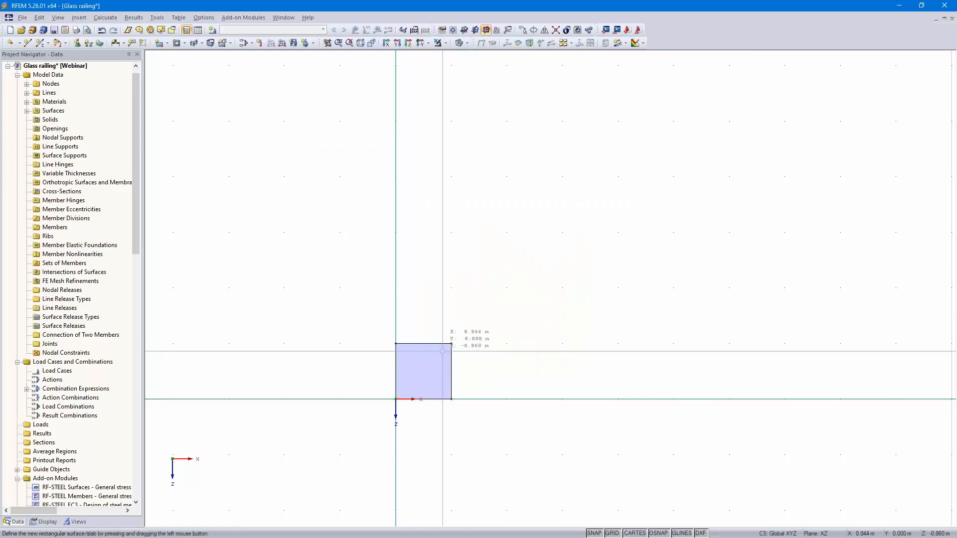
Step: Copy the surface's bottom edge line once with a displacement of dZ = -0.1 m
scroll(469, 371, "up", 3)
scroll(471, 373, "up", 5)
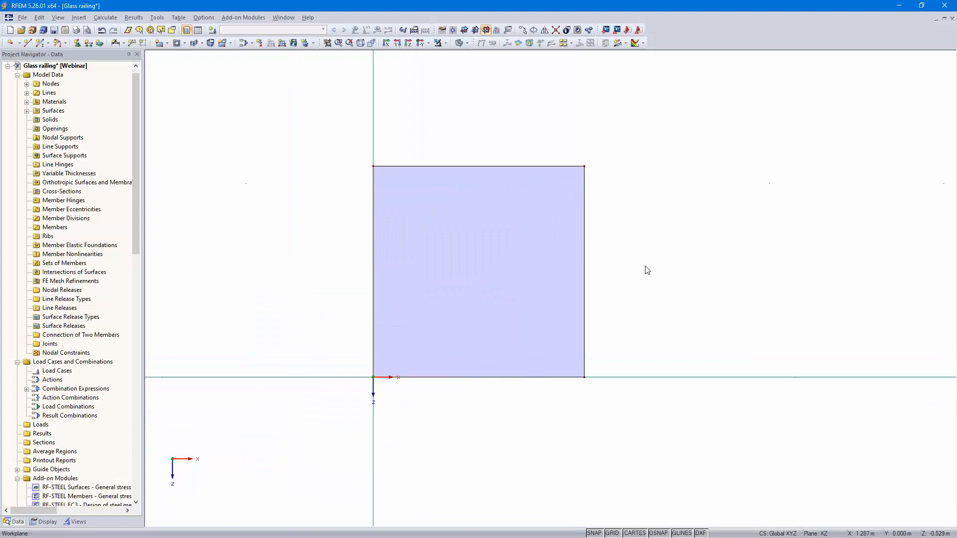
scroll(768, 263, "down", 1)
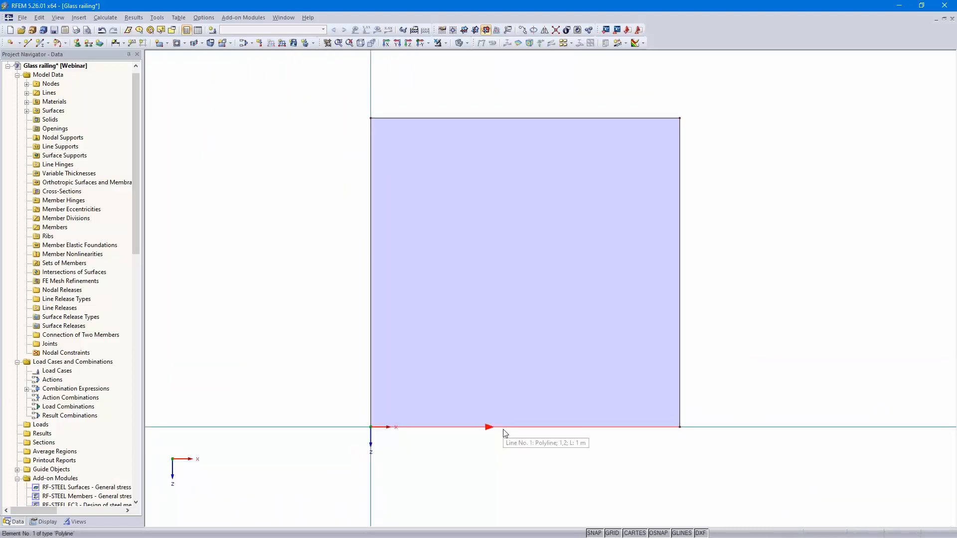
left_click(523, 29)
left_click(352, 183)
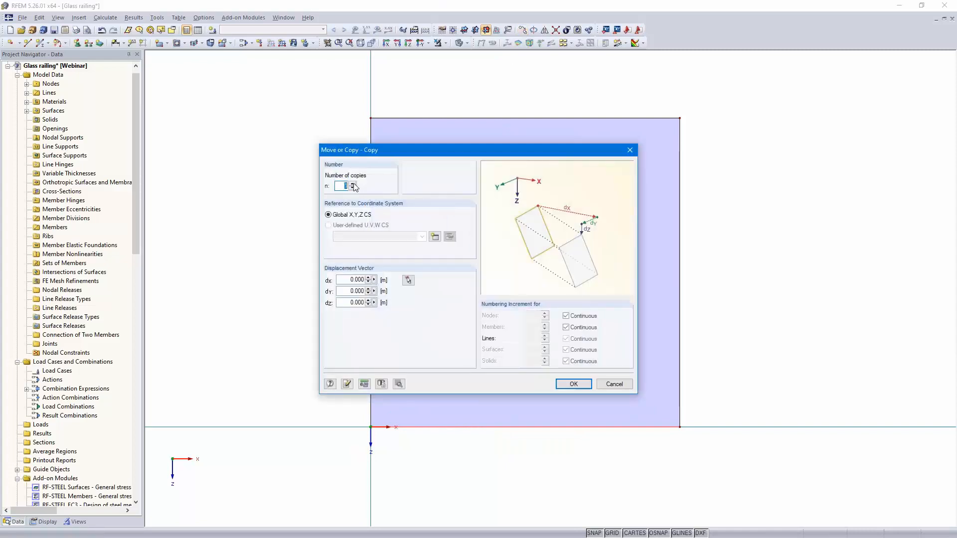
left_click_drag(347, 305, 391, 299)
type("-.1")
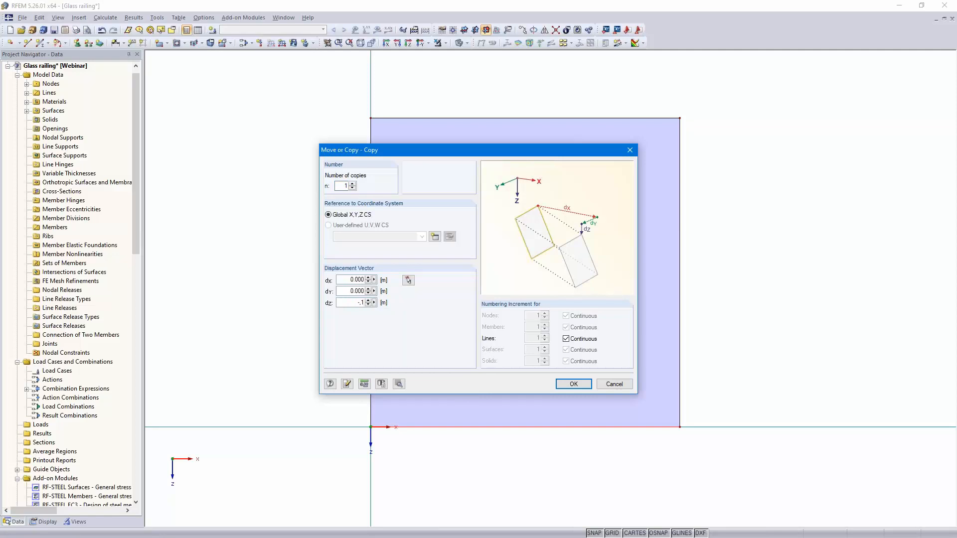
left_click(572, 383)
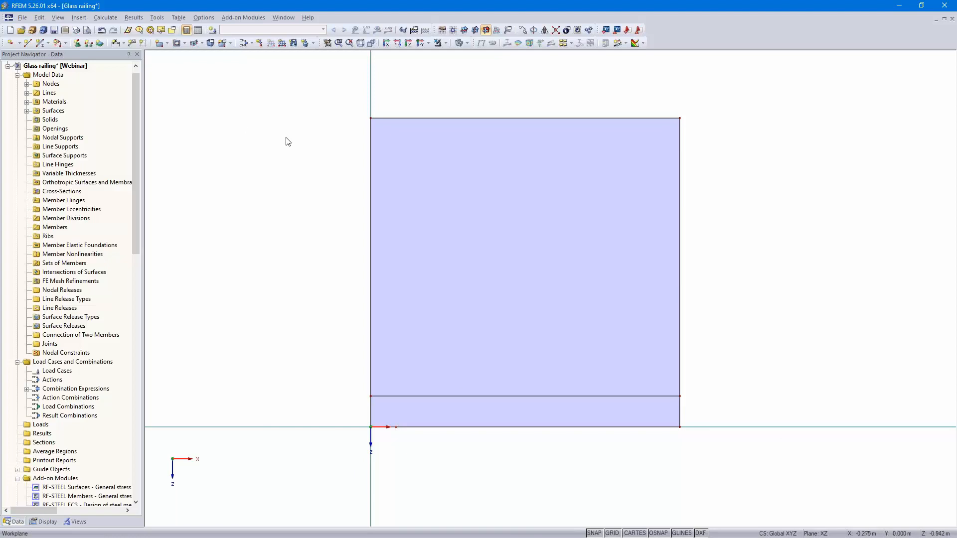
Step: Create load case LC1 named Self-weight, keeping the Permanent action category and active self-weight in Z
left_click(213, 31)
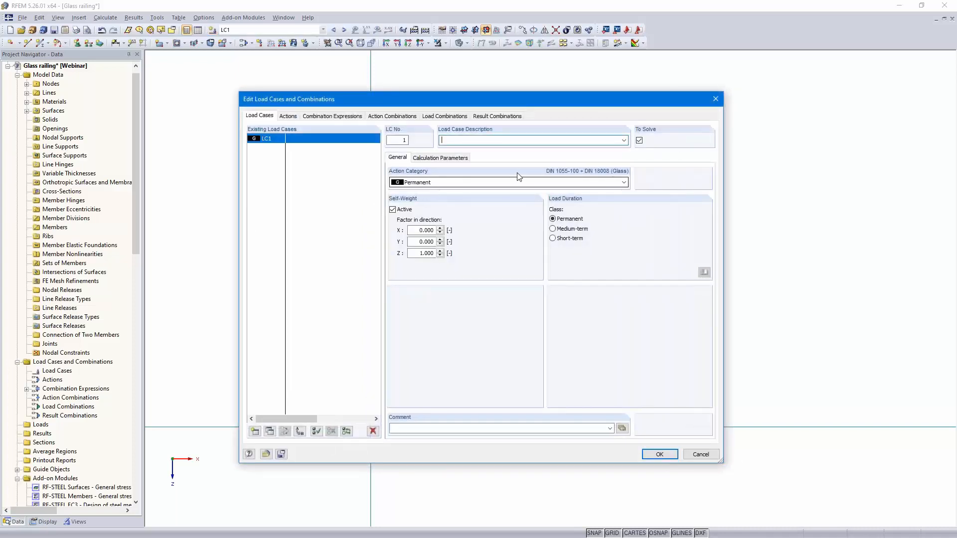
left_click(624, 141)
left_click(547, 151)
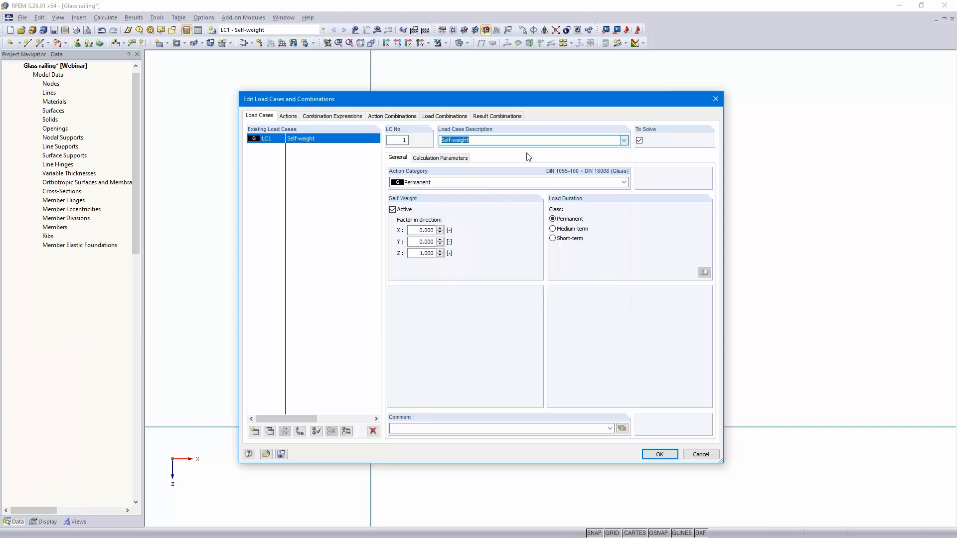
left_click(421, 185)
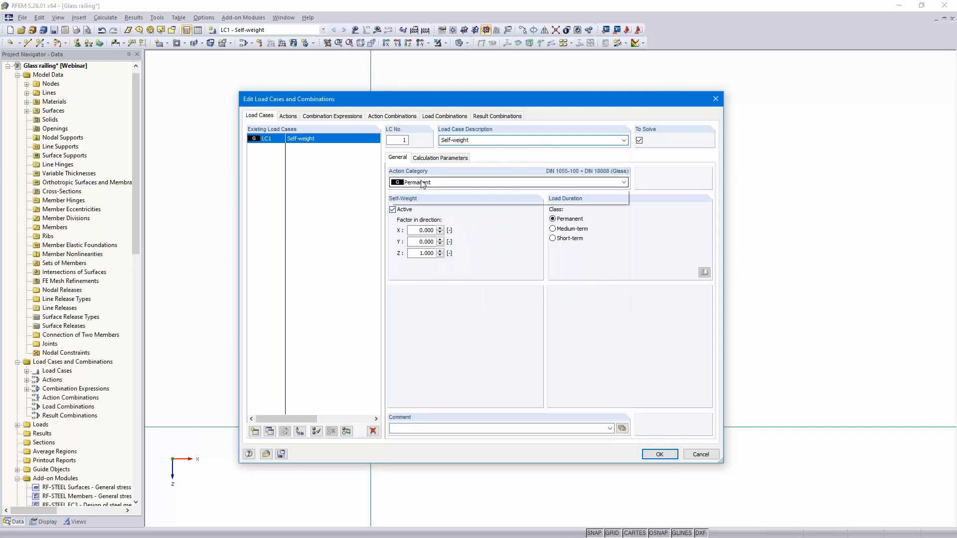
left_click(422, 184)
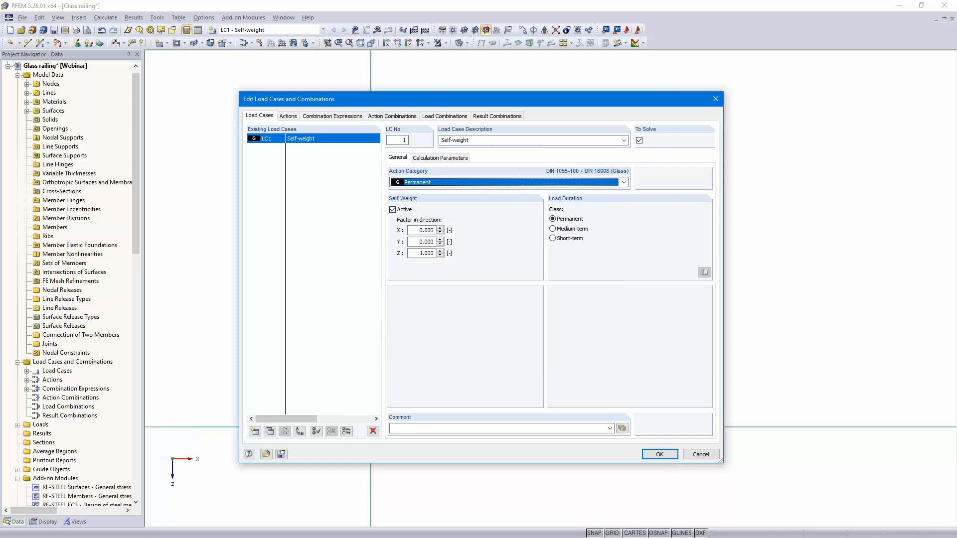
Step: Add load case LC2 named Beam load with the action category Imposed - Category A: domestic, residential areas
left_click(255, 432)
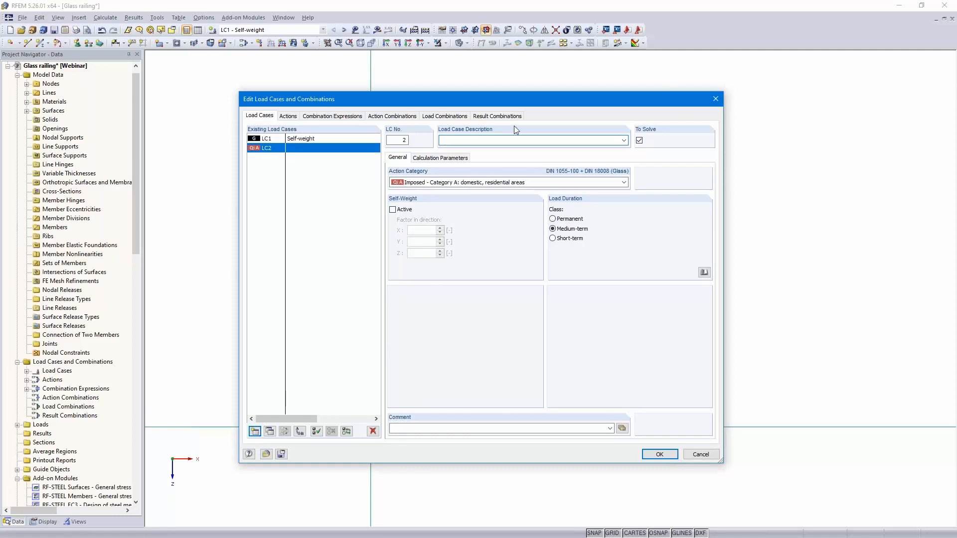
type("Beam load")
left_click(491, 183)
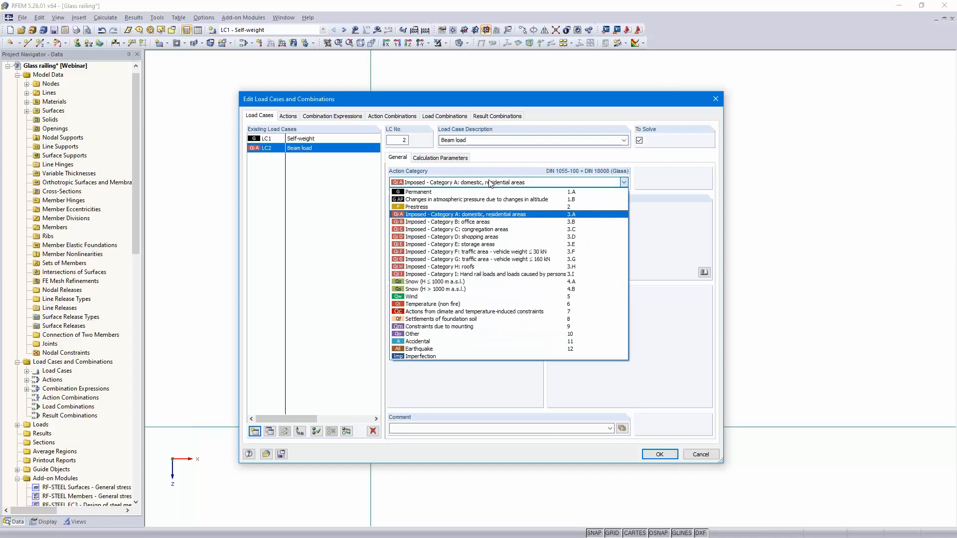
left_click(491, 183)
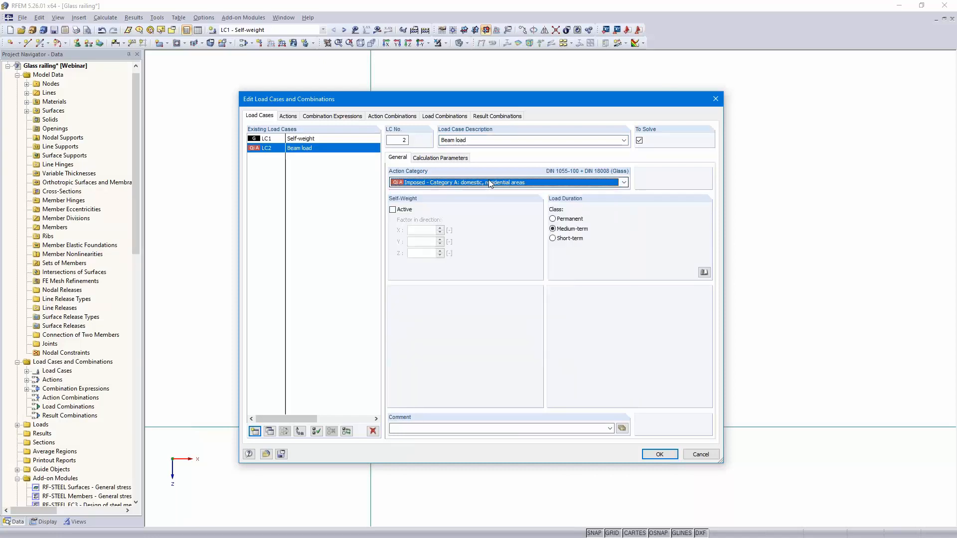
Step: Add load case LC3 with the description Wind and the Wind action category
left_click(255, 431)
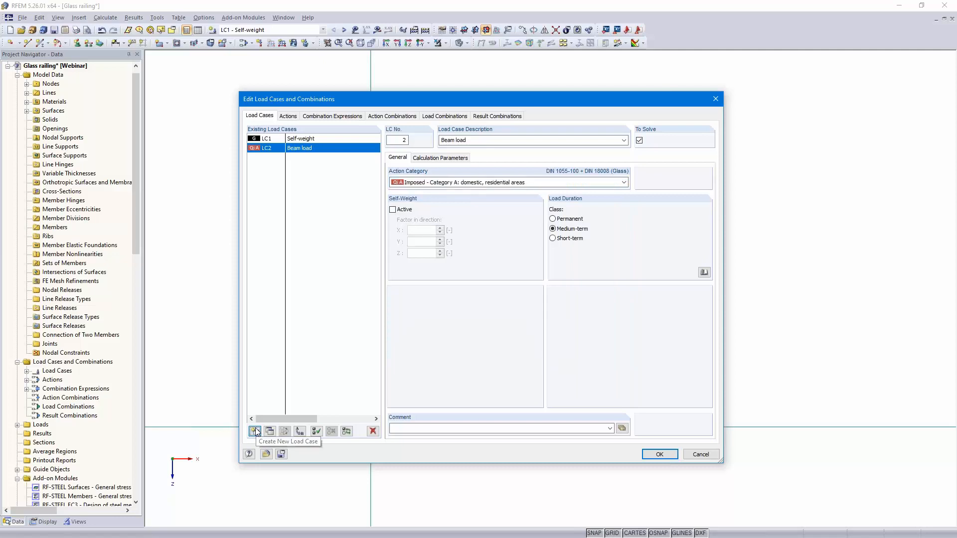
left_click(624, 140)
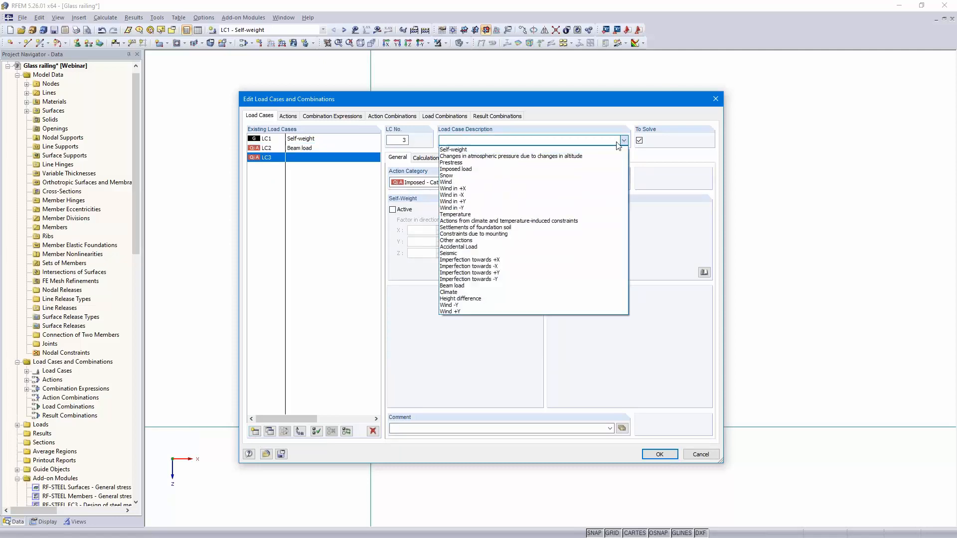
left_click(492, 183)
left_click(459, 185)
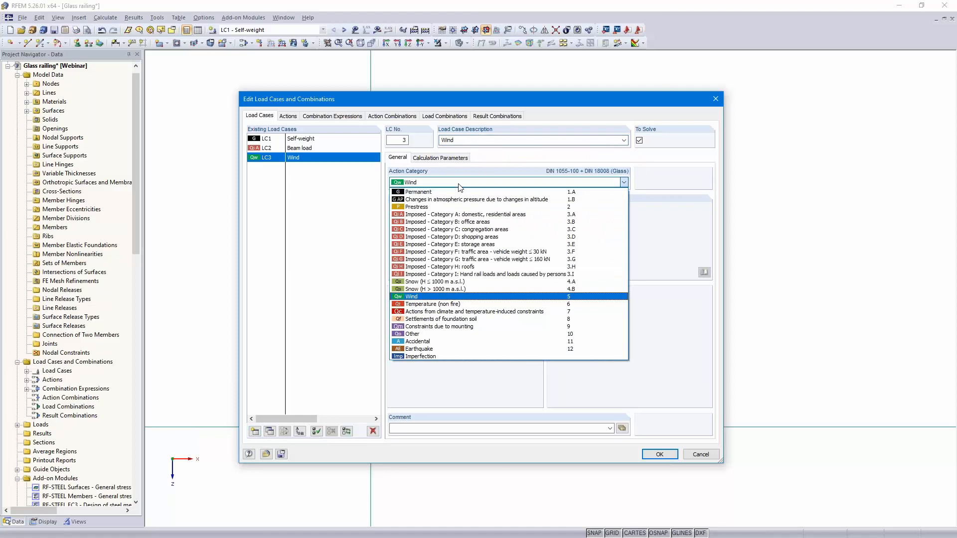
left_click(459, 184)
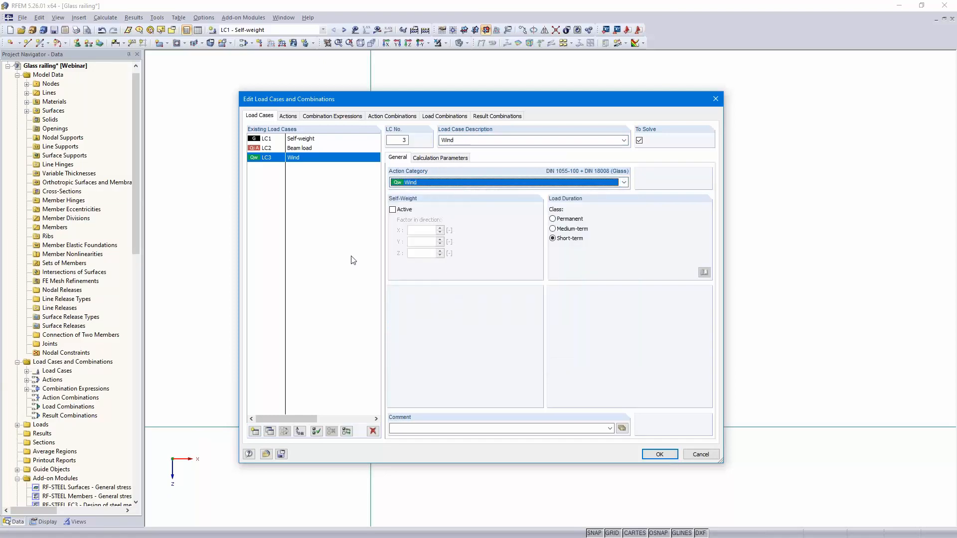
Step: Review the actions and the ULS and SLS combination expressions for the load cases
left_click(289, 116)
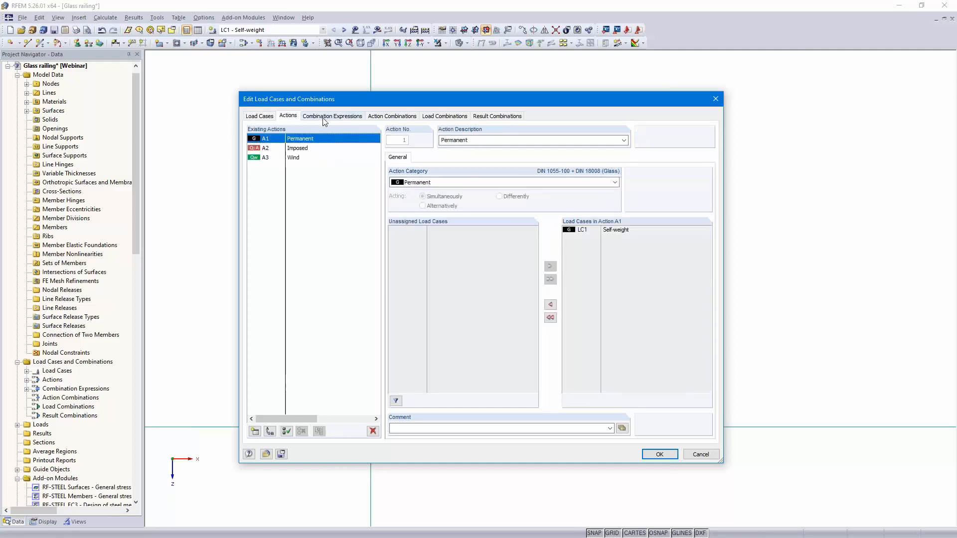
left_click(338, 118)
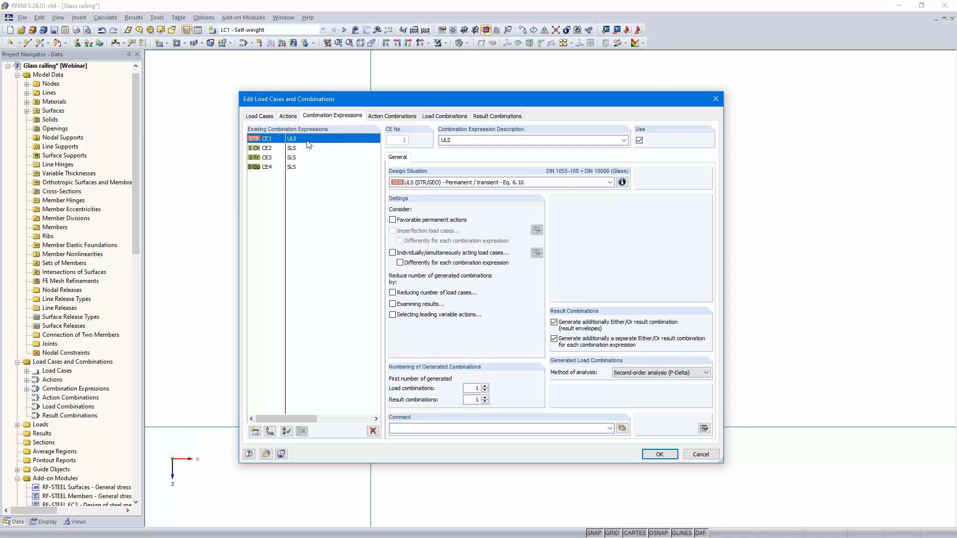
left_click(308, 149)
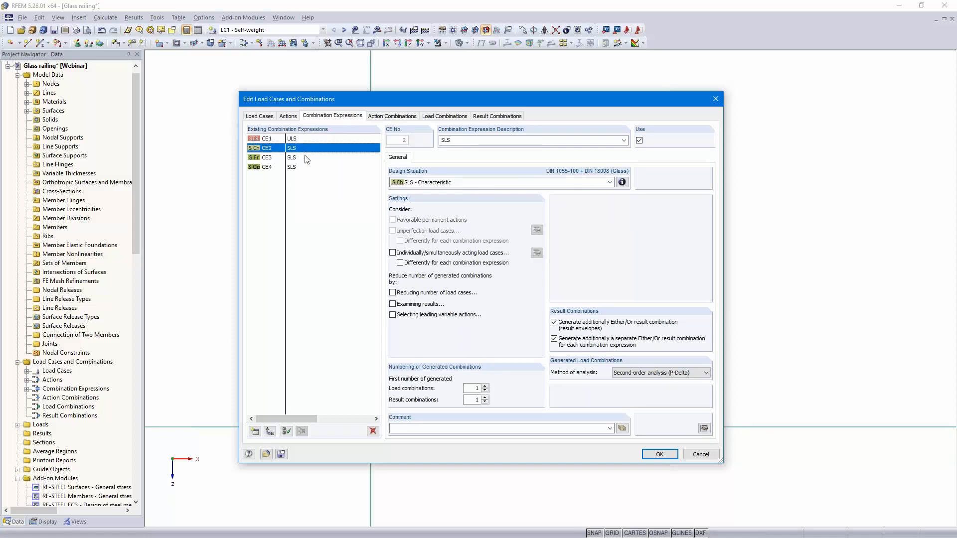
left_click(306, 159)
left_click(308, 169)
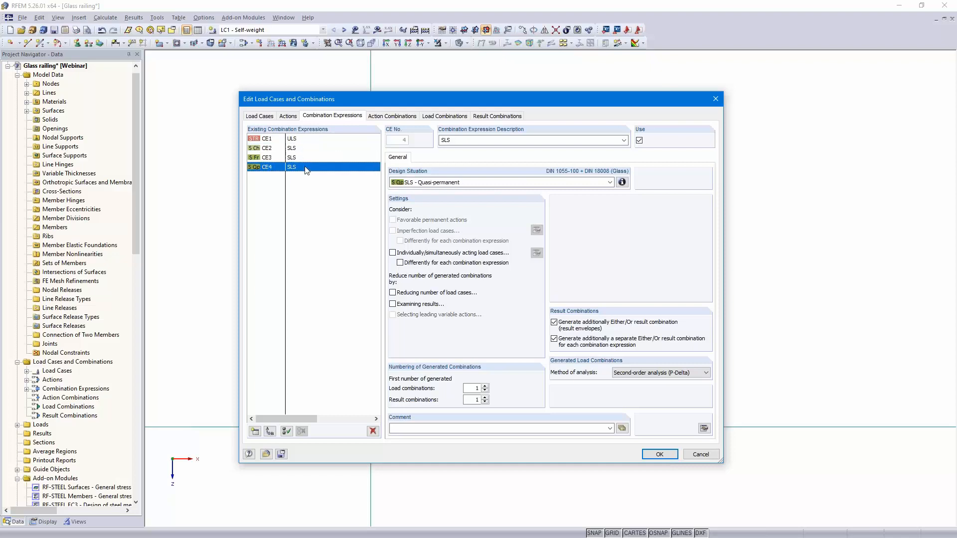
Step: Generate the action, load and result combinations, check the SLS result combinations, and apply the load case settings
left_click(396, 117)
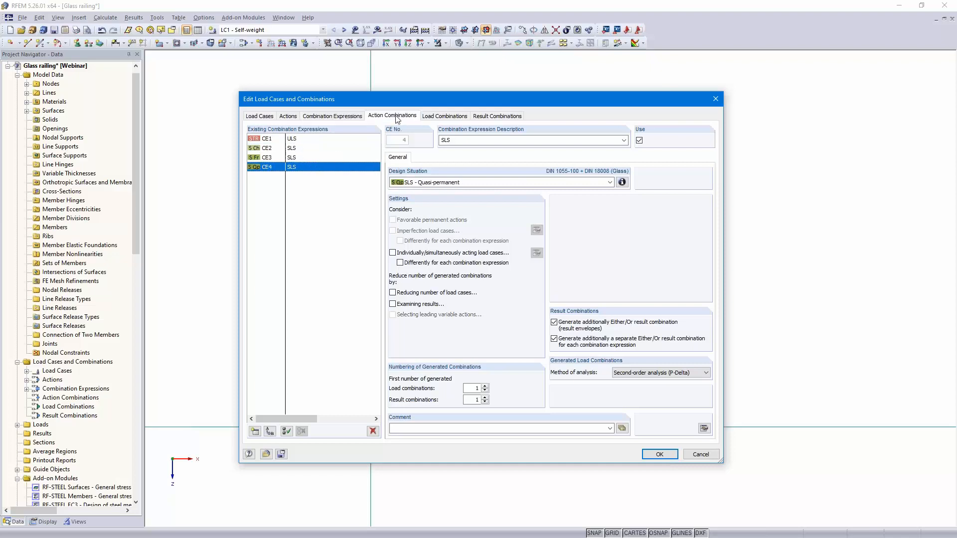
left_click(449, 116)
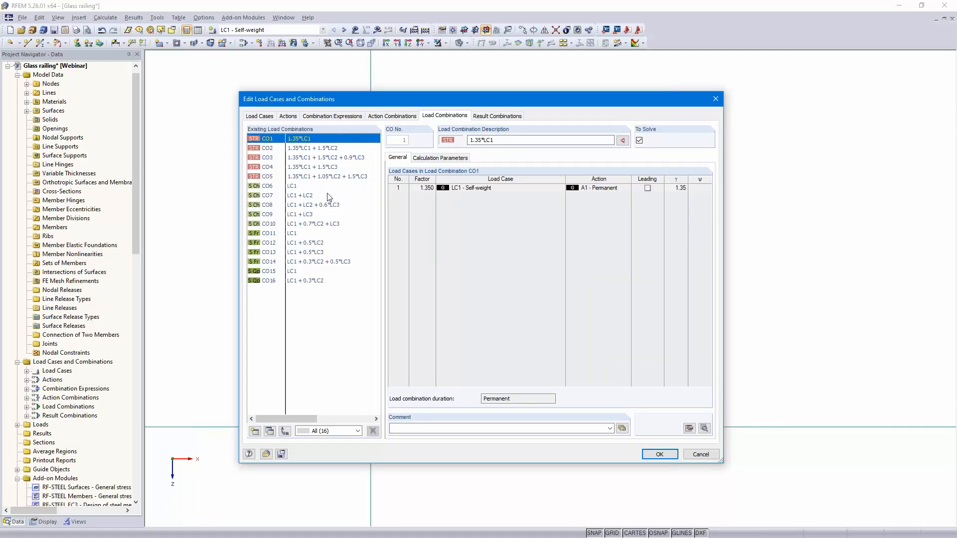
left_click(490, 117)
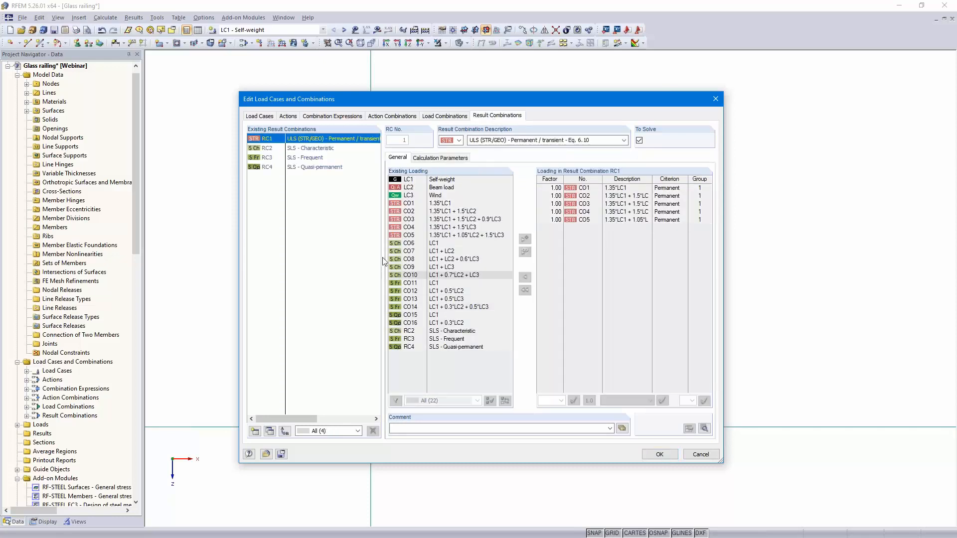
left_click(306, 148)
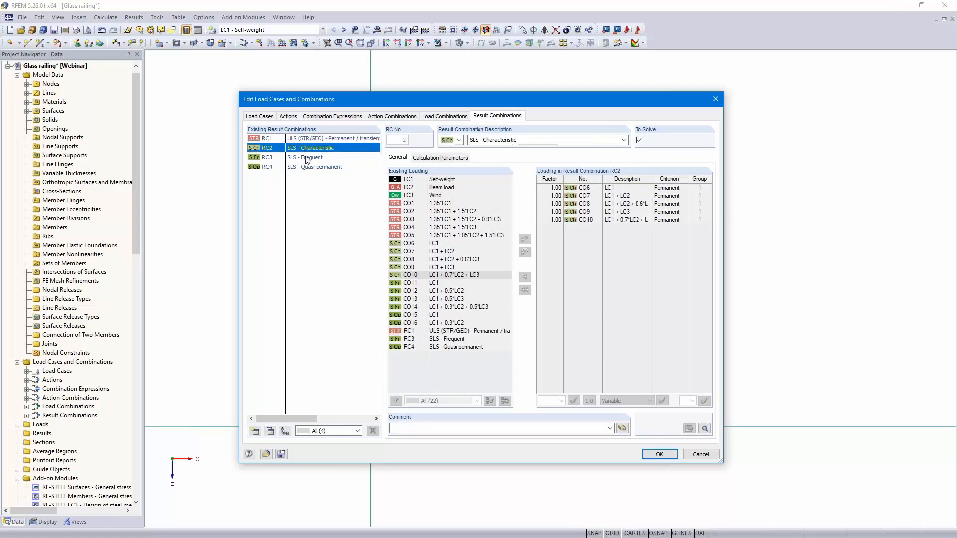
left_click(306, 157)
left_click(309, 168)
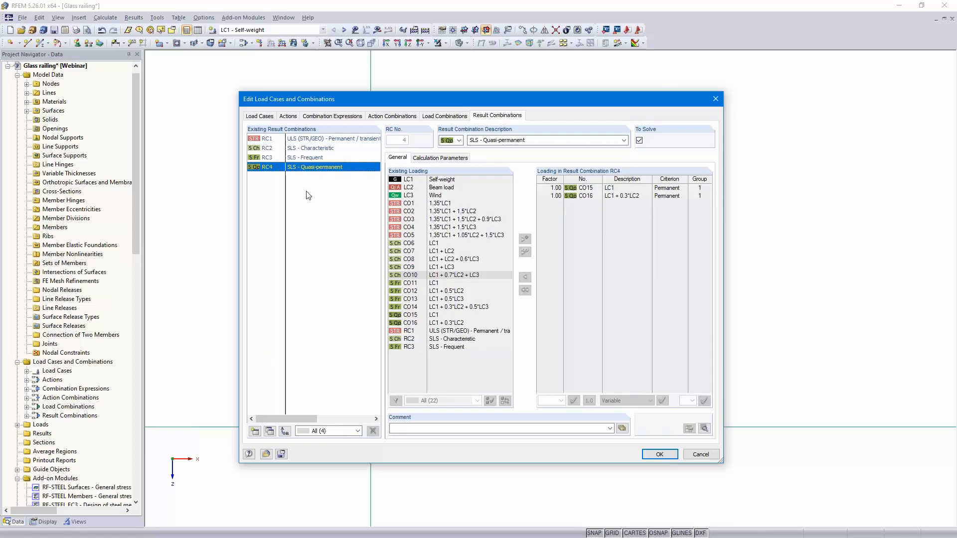
left_click(660, 455)
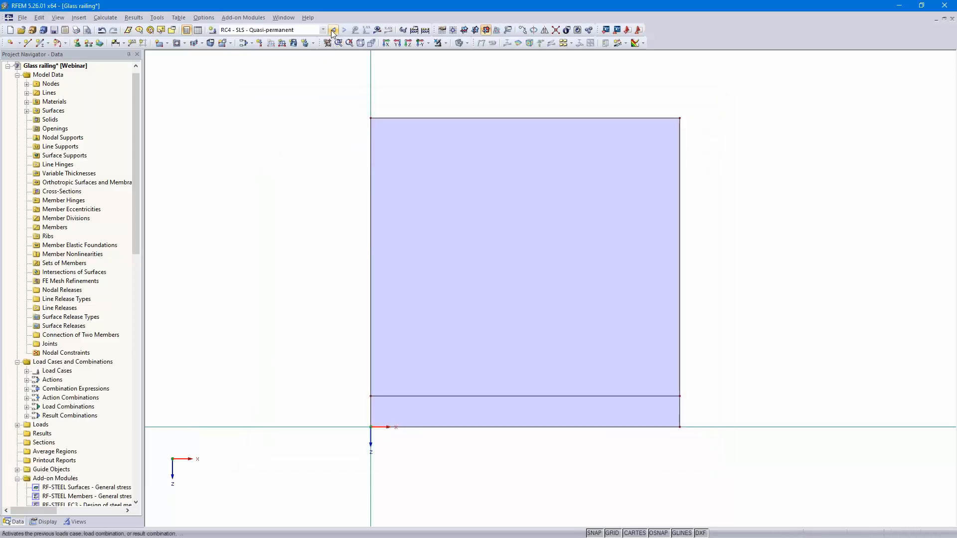
Step: In load case LC2 Beam load, apply a uniform line load of 0.5 kN/m in global YL direction to the panel's top edge
left_click(321, 30)
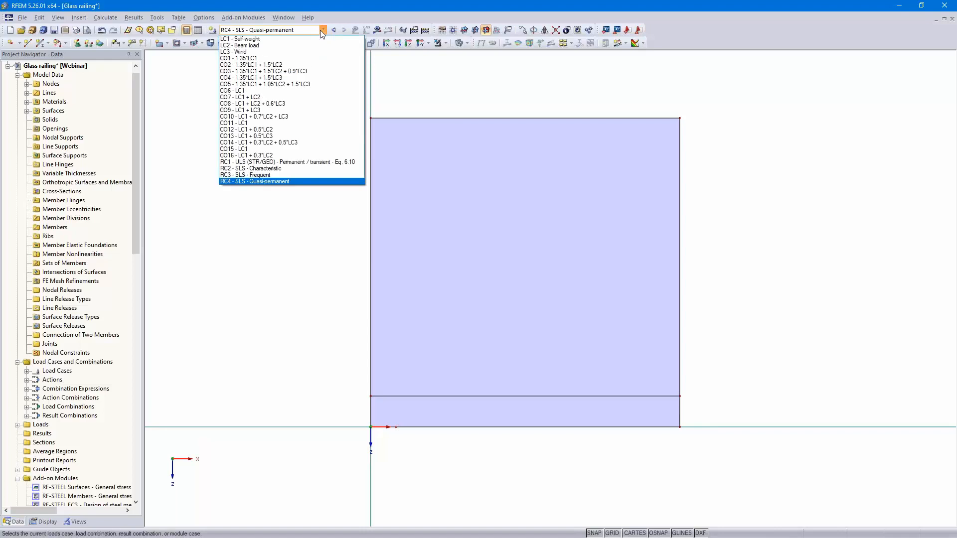
left_click(292, 46)
middle_click_drag(816, 297, 685, 311, "ctrl")
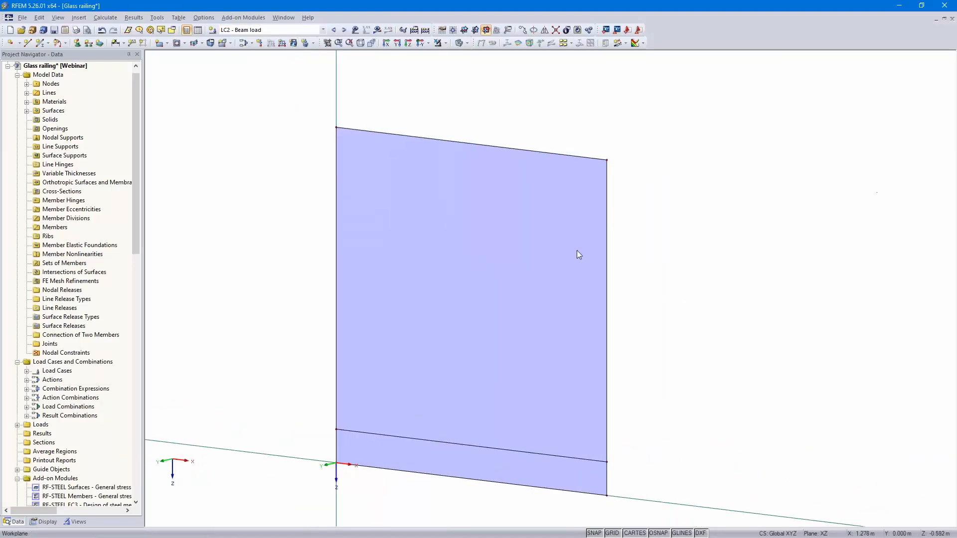
left_click(282, 44)
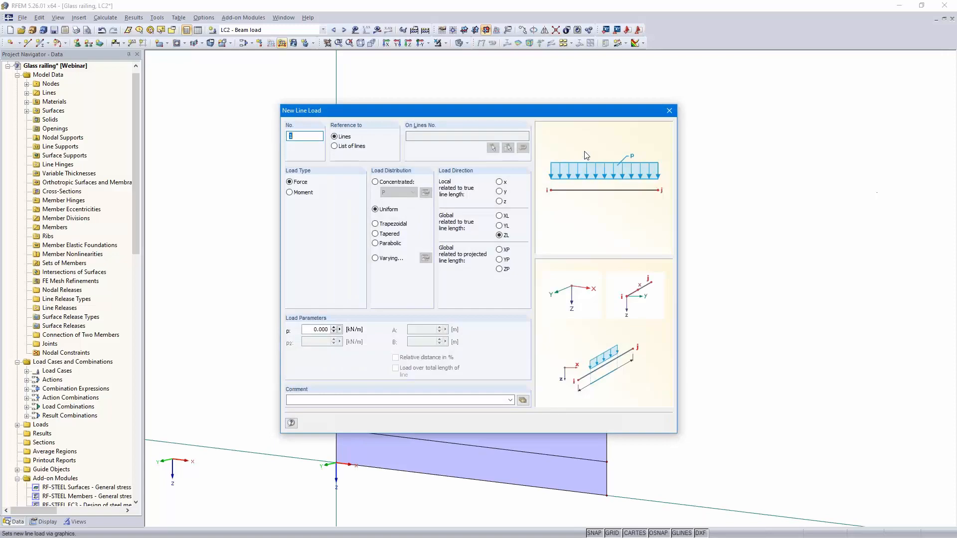
left_click(498, 226)
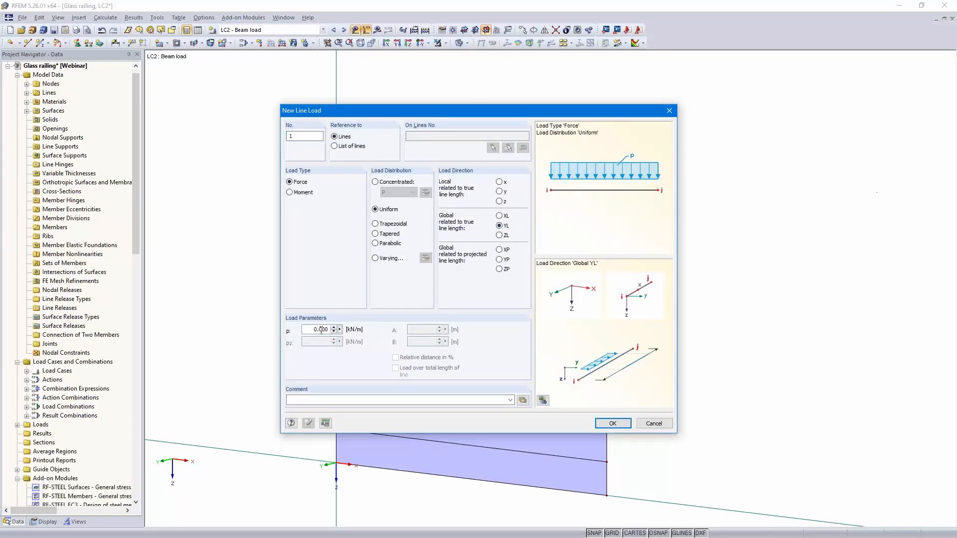
type("5")
left_click(612, 423)
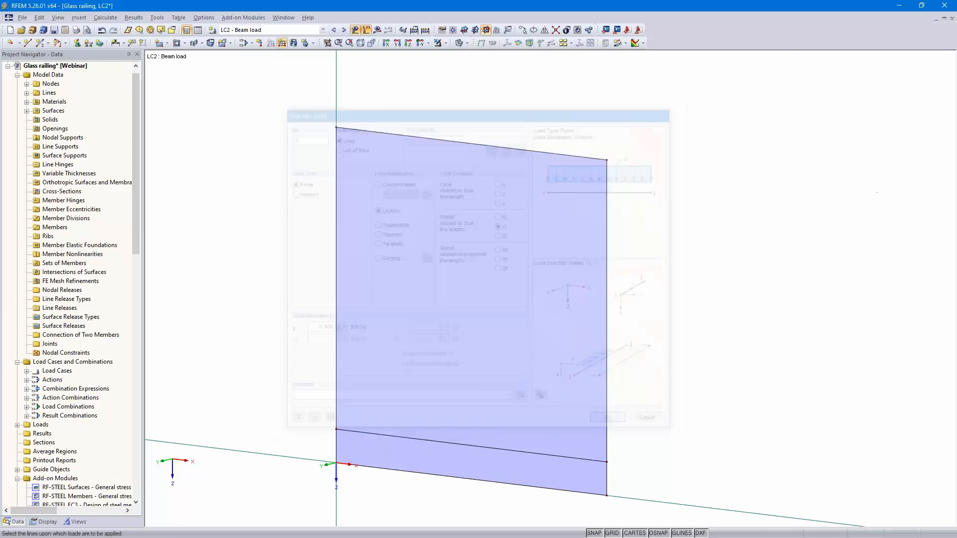
left_click(503, 148)
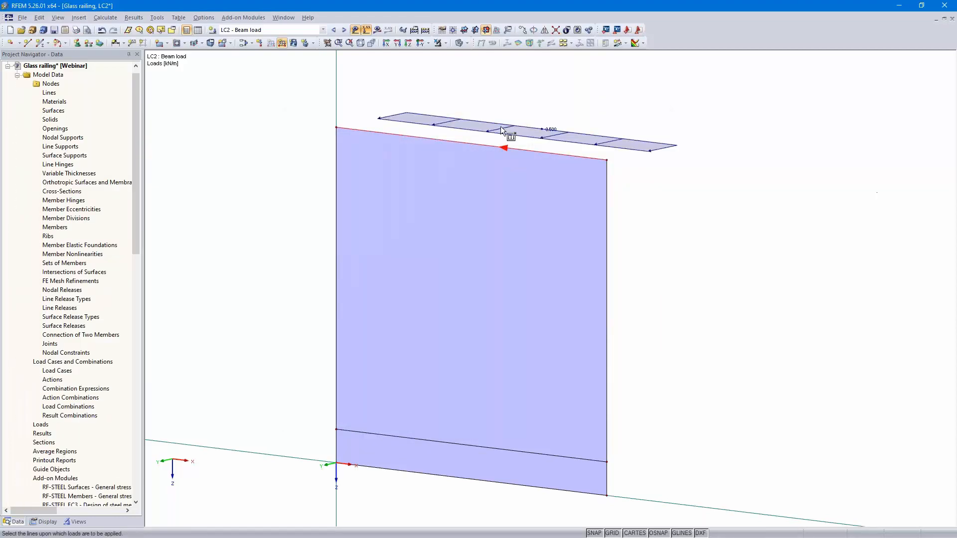
Step: In load case LC3 Wind, apply a uniform surface load of 0.85 kN/m² in global YL direction to the glass panel
left_click(344, 30)
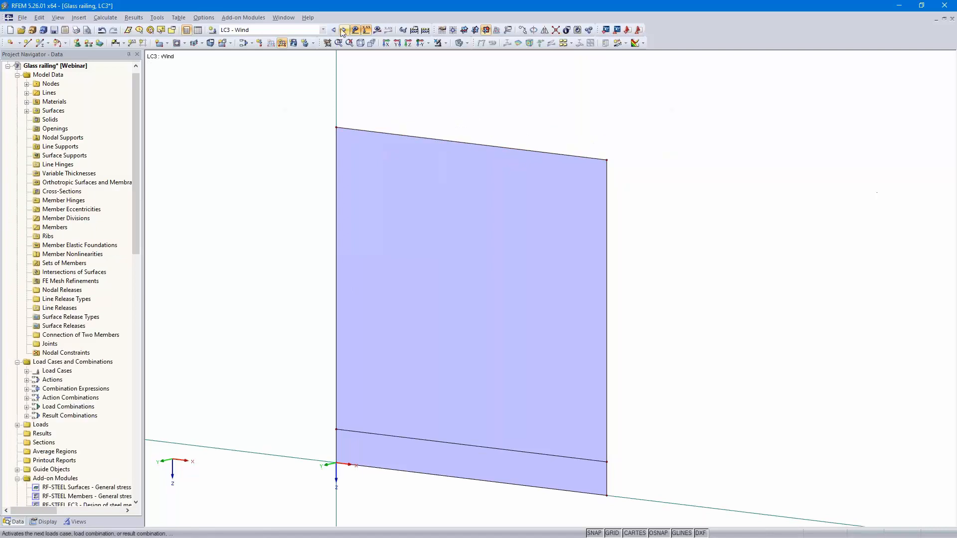
left_click(294, 44)
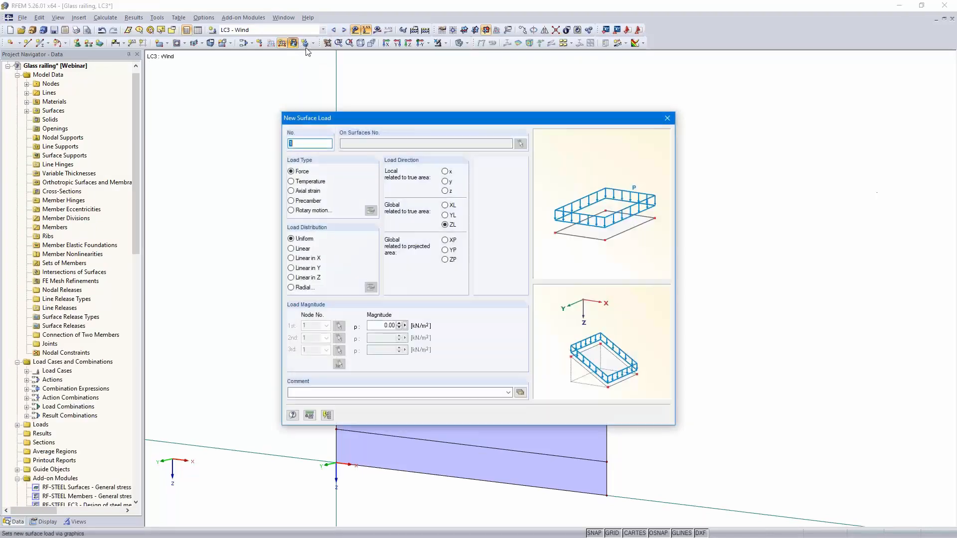
left_click(445, 215)
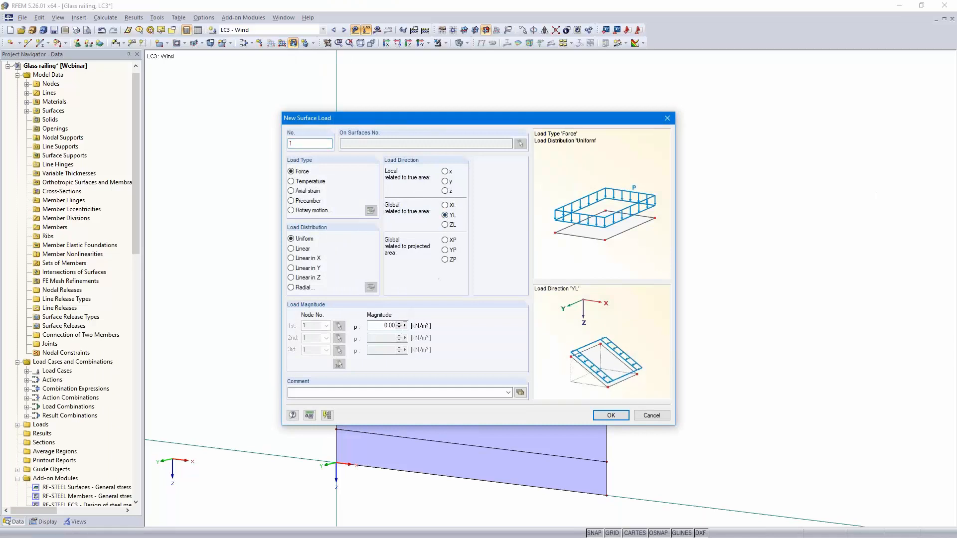
double_click(392, 326)
type("85")
left_click(613, 414)
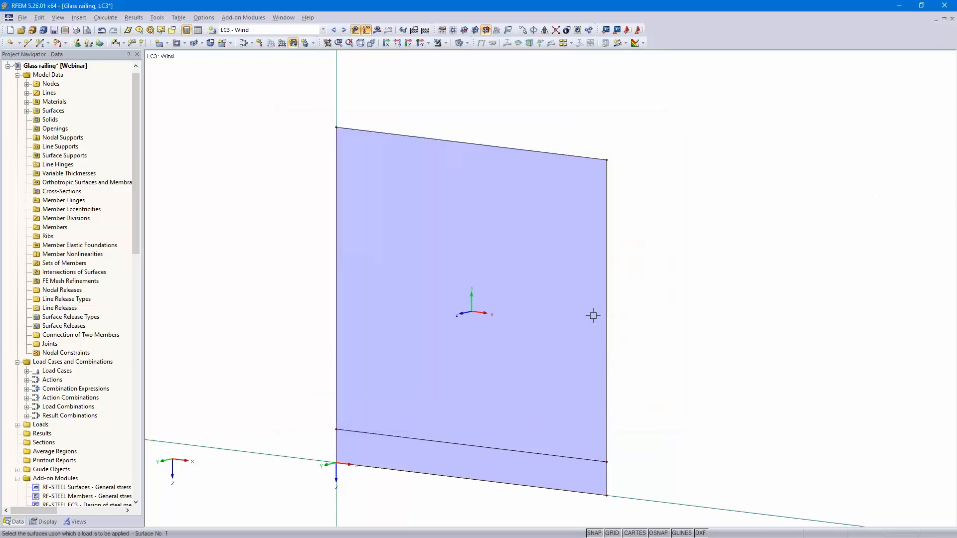
left_click(595, 315)
key("Escape")
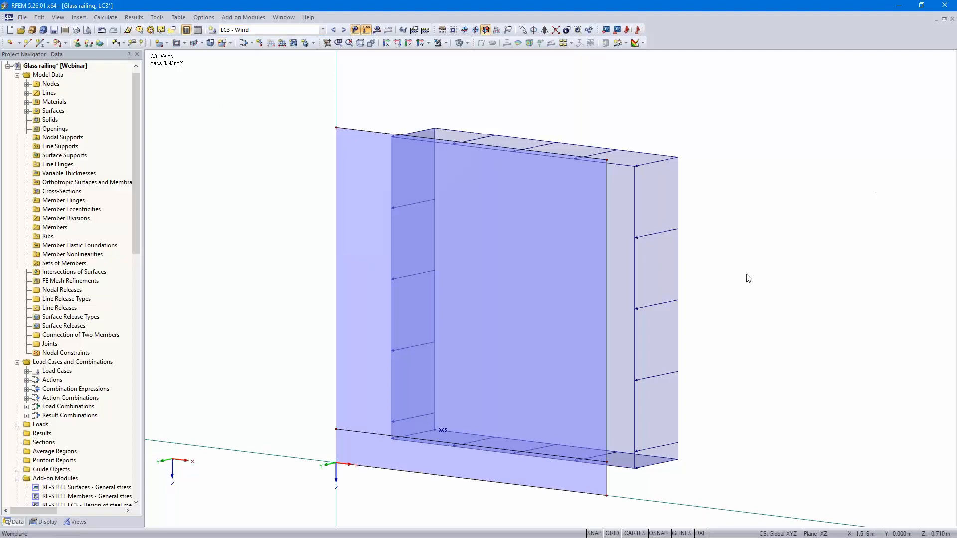
Step: Start the RF-GLASS add-on module and set all surfaces for design according to DIN 18008:2010-12
left_click(239, 19)
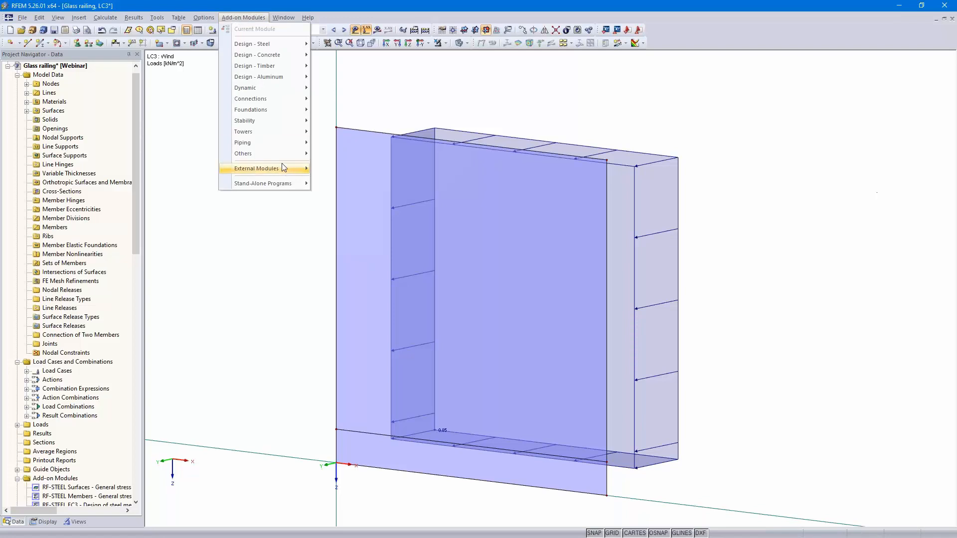
mouse_move(284, 154)
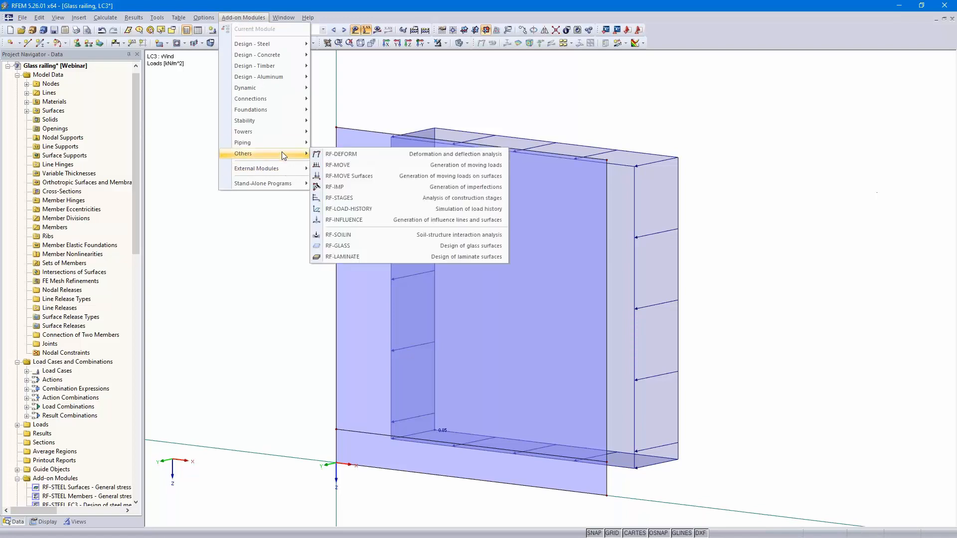
left_click(371, 247)
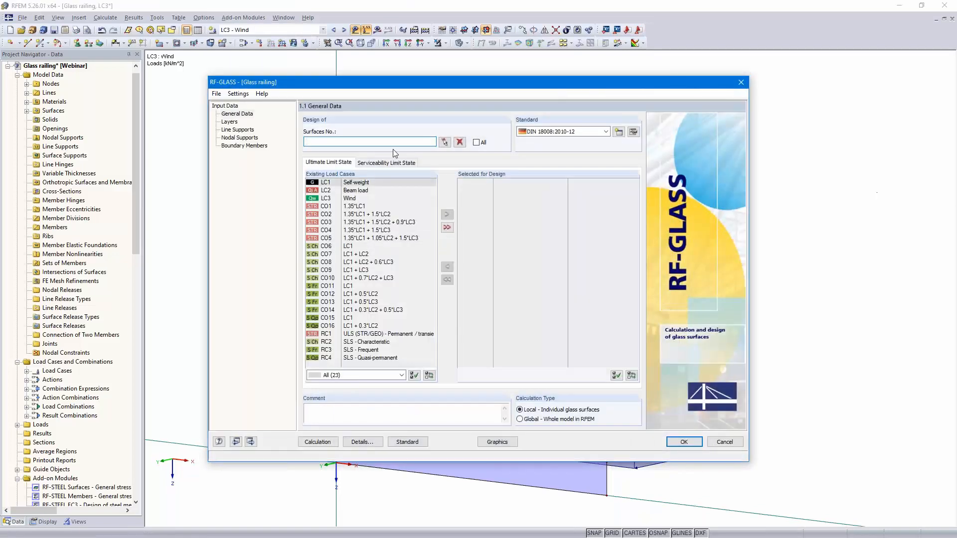
left_click(476, 142)
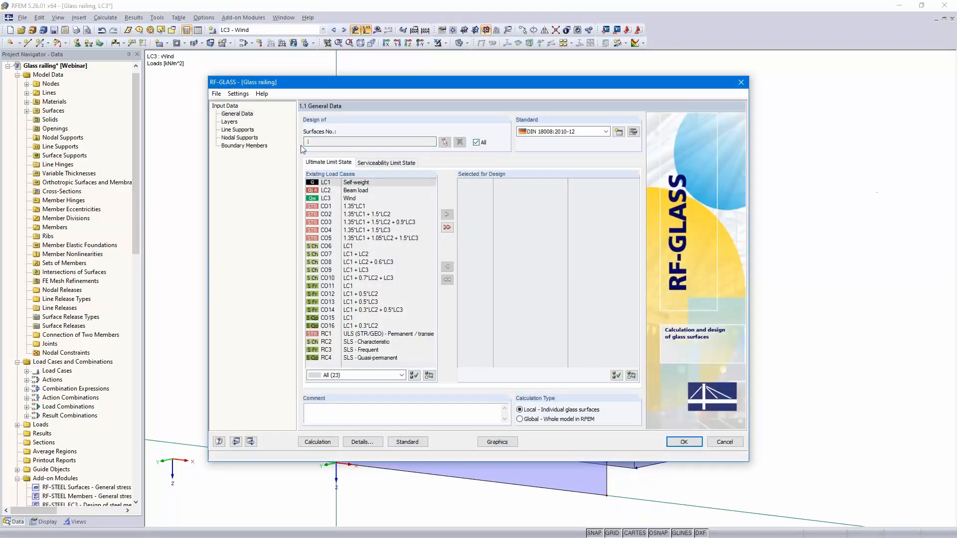
left_click(605, 132)
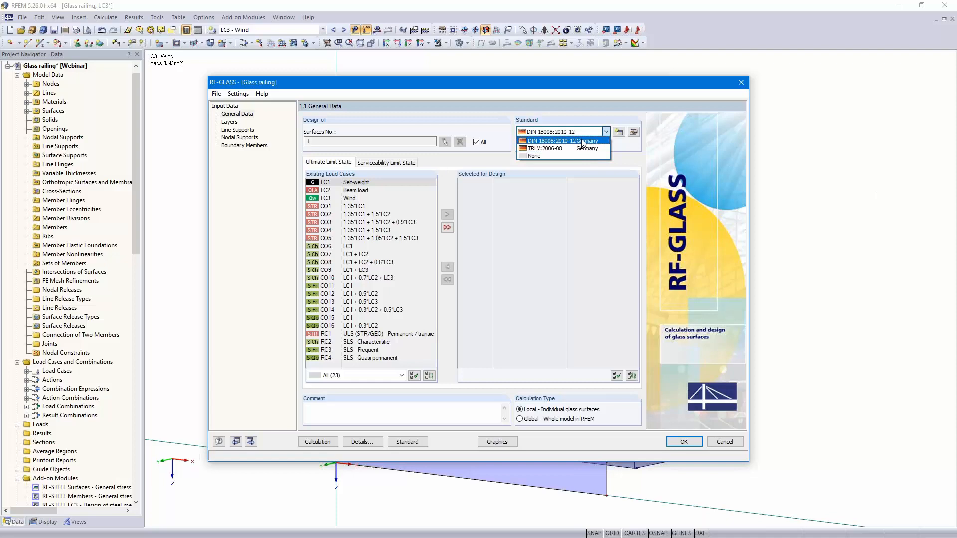
left_click(583, 143)
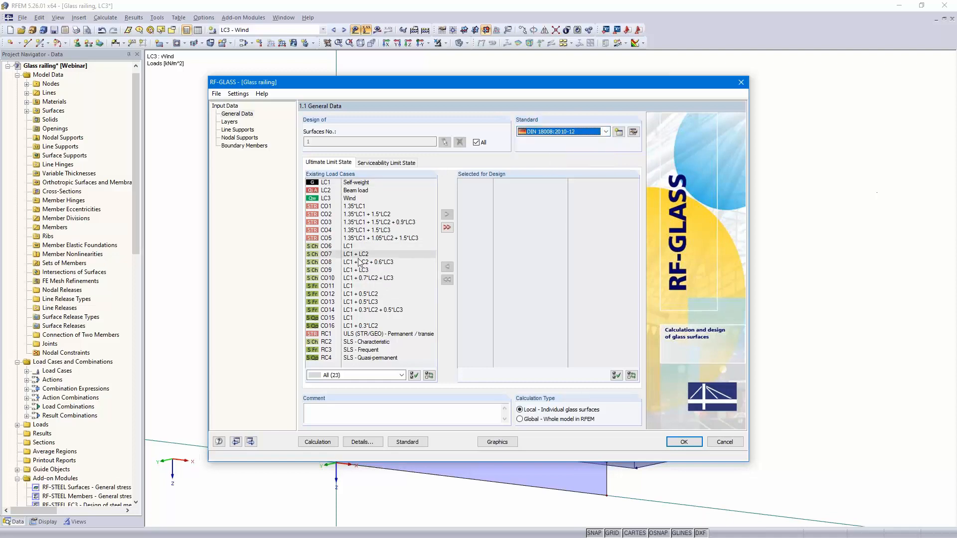
Step: Select result combination RC1 for the ultimate limit state design and check the serviceability limit state settings
double_click(365, 335)
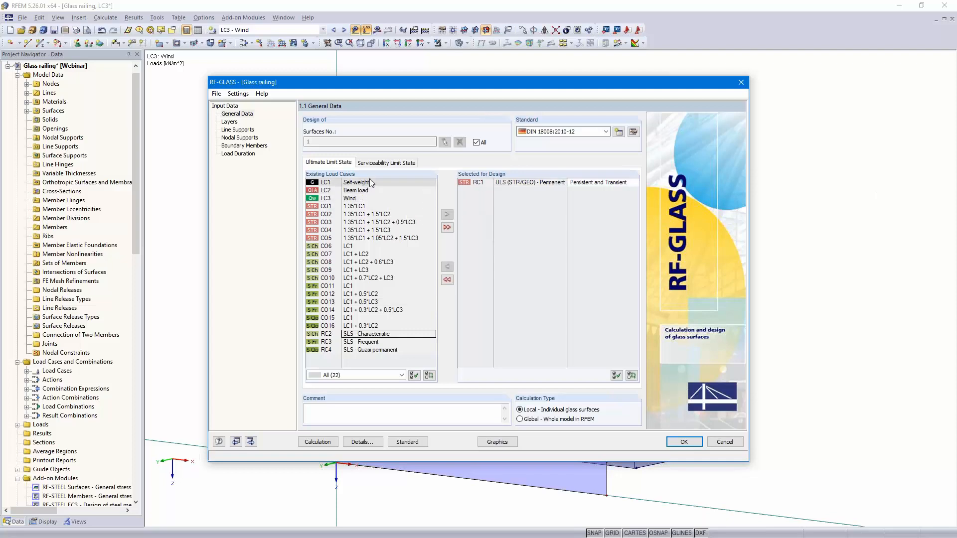
left_click(384, 163)
left_click(328, 164)
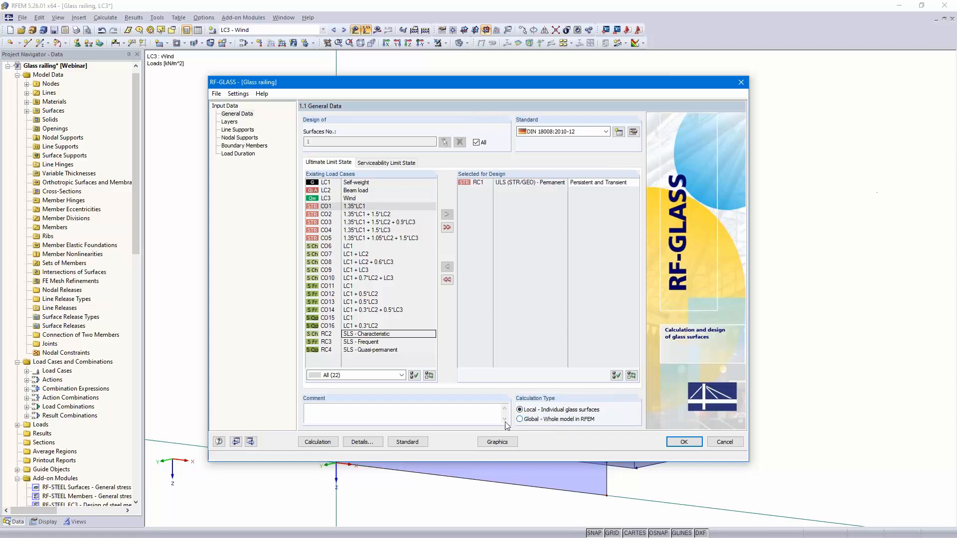
Step: Assign layer composition 1 to surface 1 and define its first layer as Glass
left_click(250, 442)
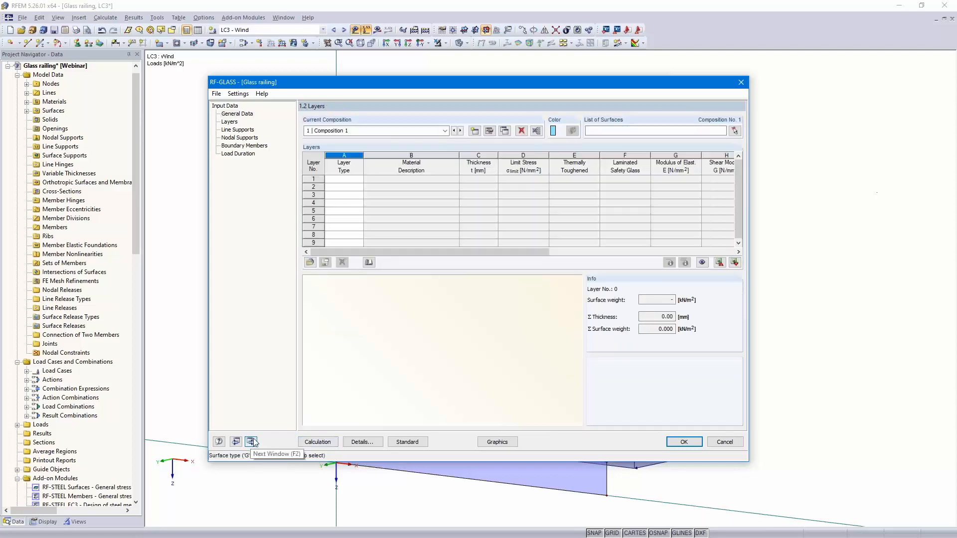
left_click(614, 131)
type("1")
left_click(352, 179)
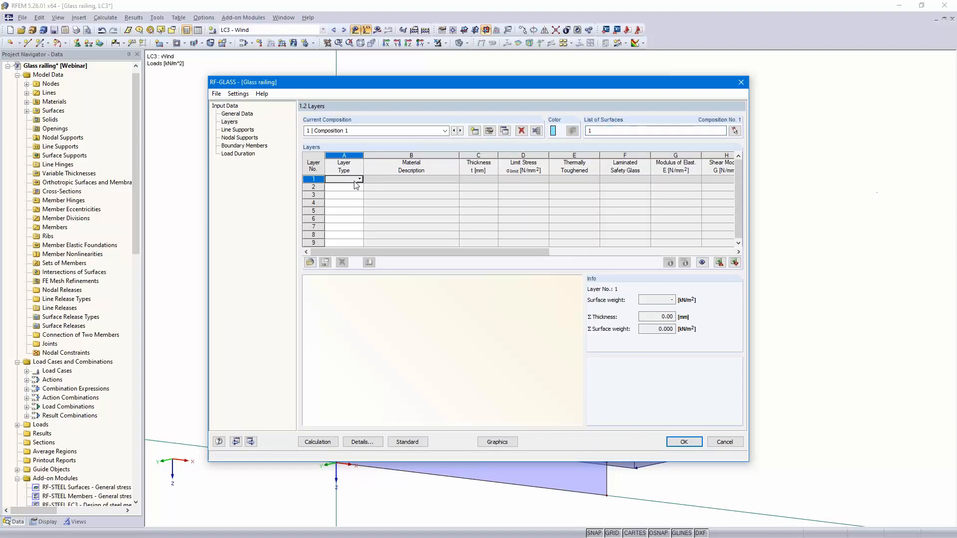
left_click(359, 179)
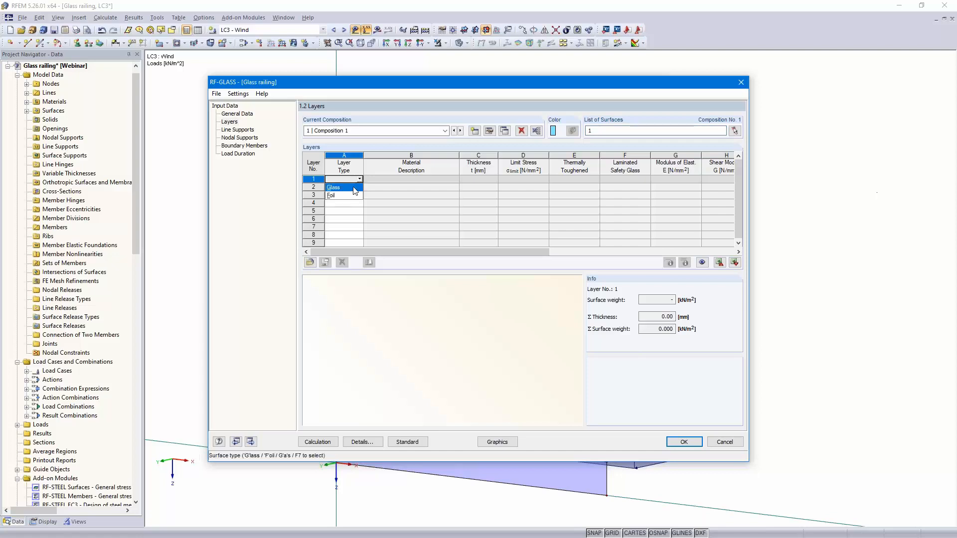
left_click(333, 188)
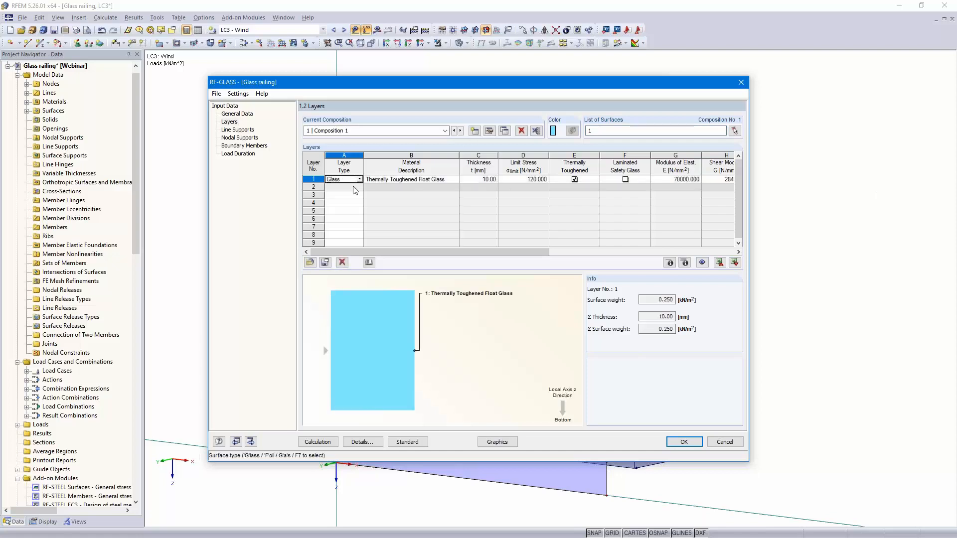
Step: Confirm Thermally Toughened Float Glass as the first layer's material and mark the layer as laminated safety glass
left_click(453, 179)
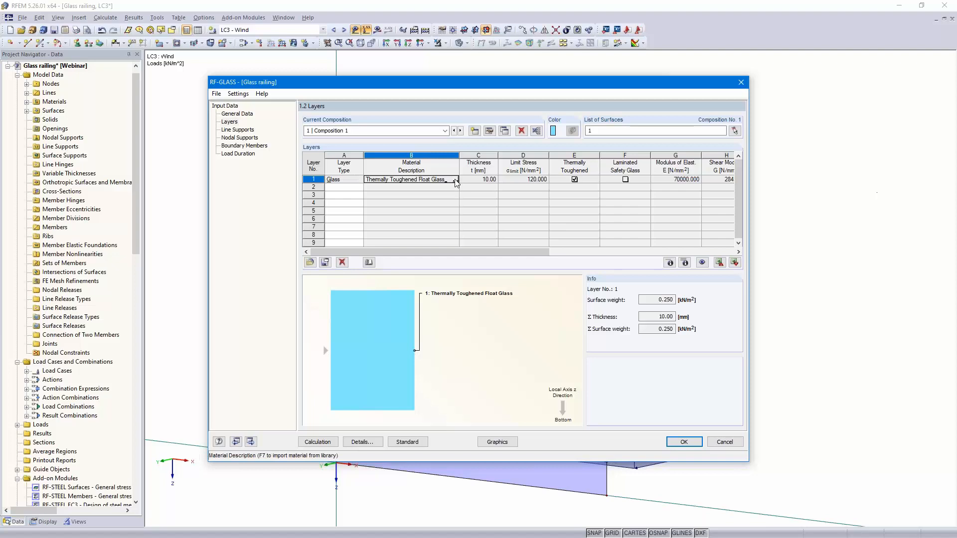
left_click(455, 181)
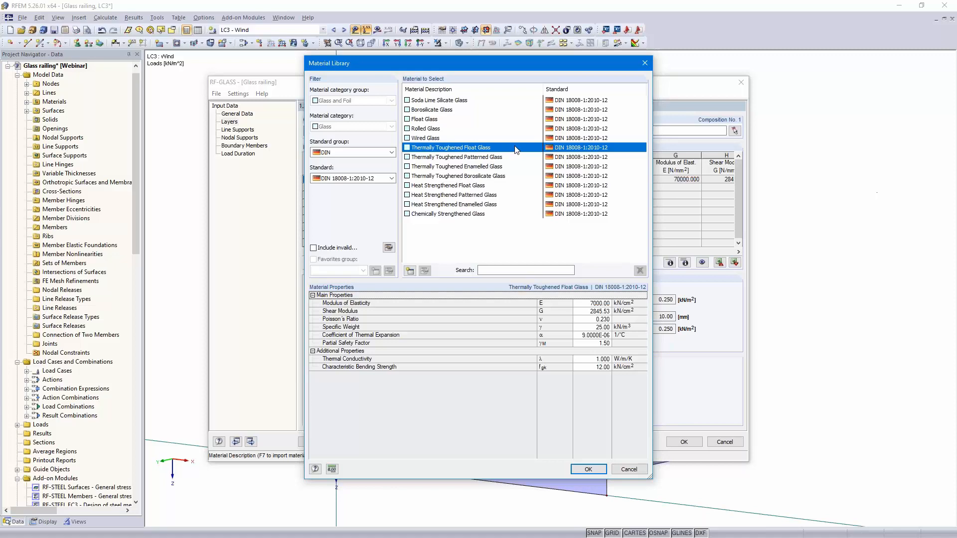
left_click(587, 470)
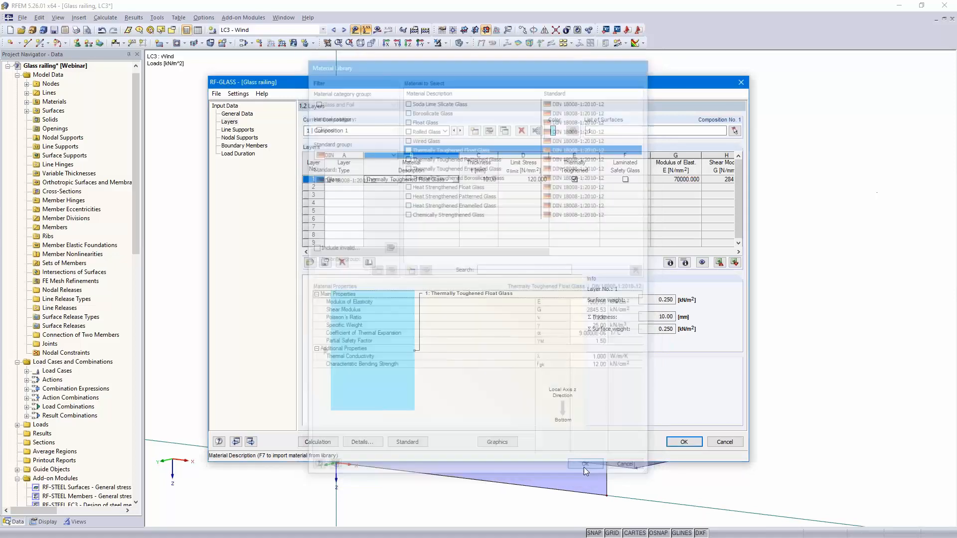
left_click(480, 179)
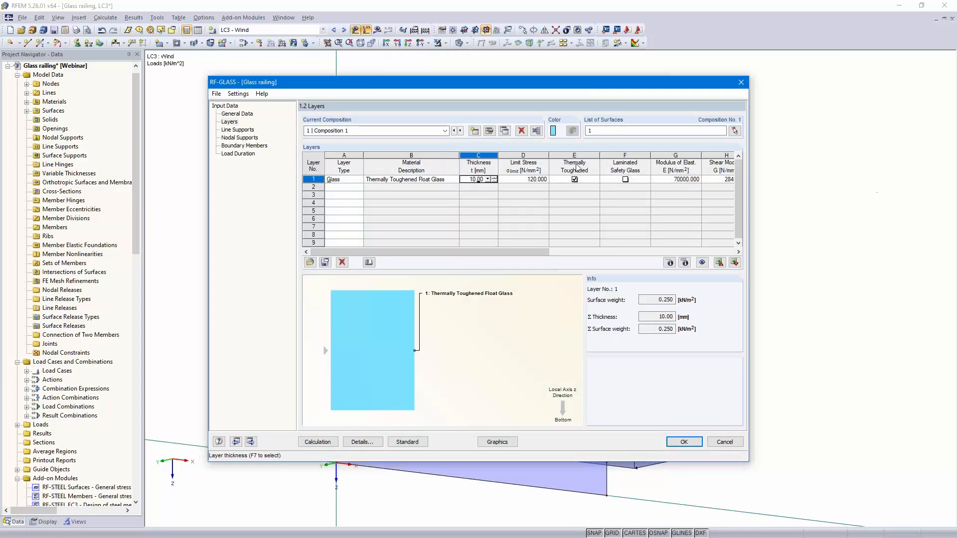
left_click(627, 181)
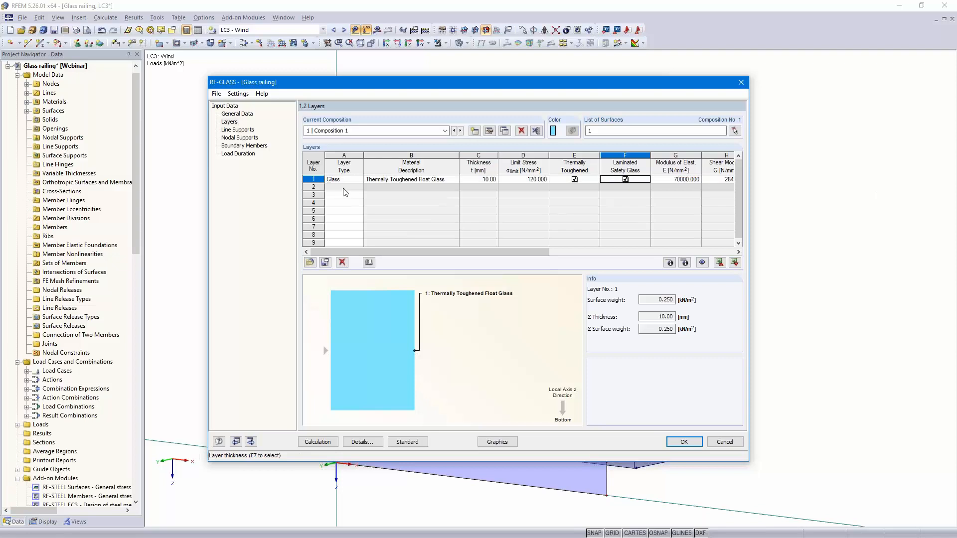
Step: Define the second layer as Foil and assign it the PVB long time loading material from the library
left_click(356, 188)
left_click(359, 188)
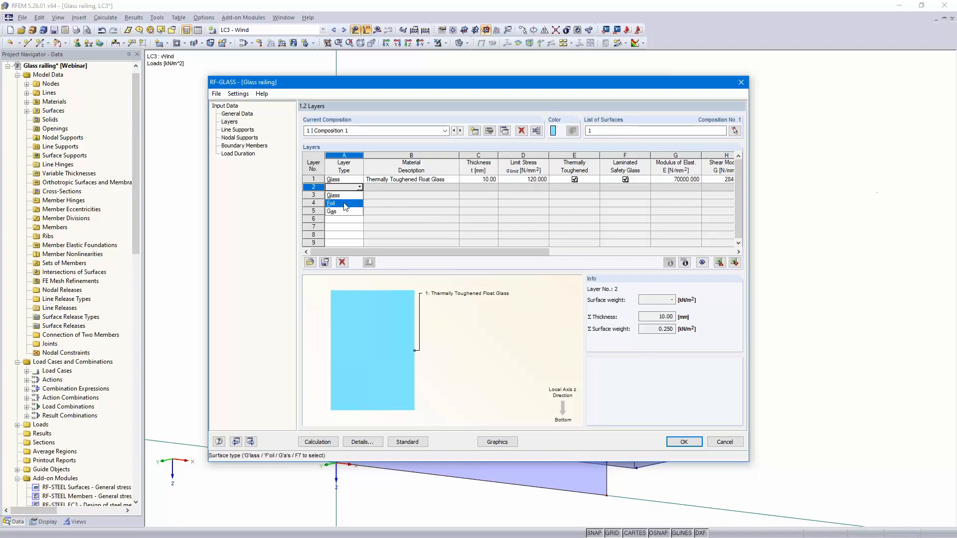
left_click(345, 204)
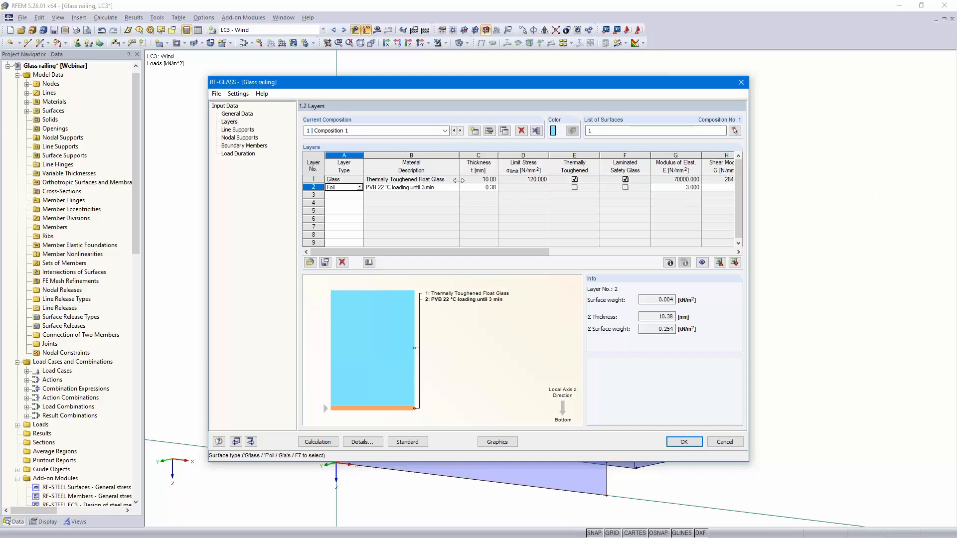
left_click(456, 188)
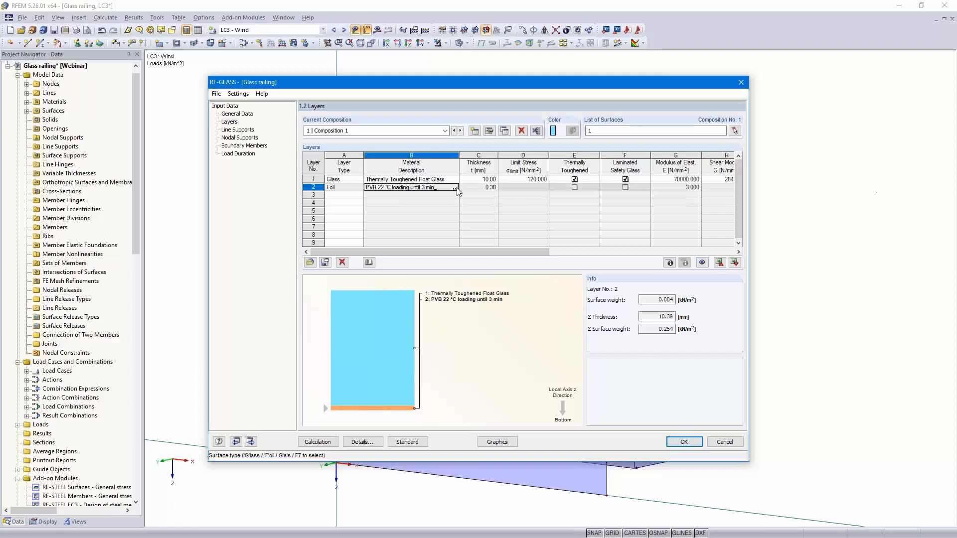
left_click(457, 187)
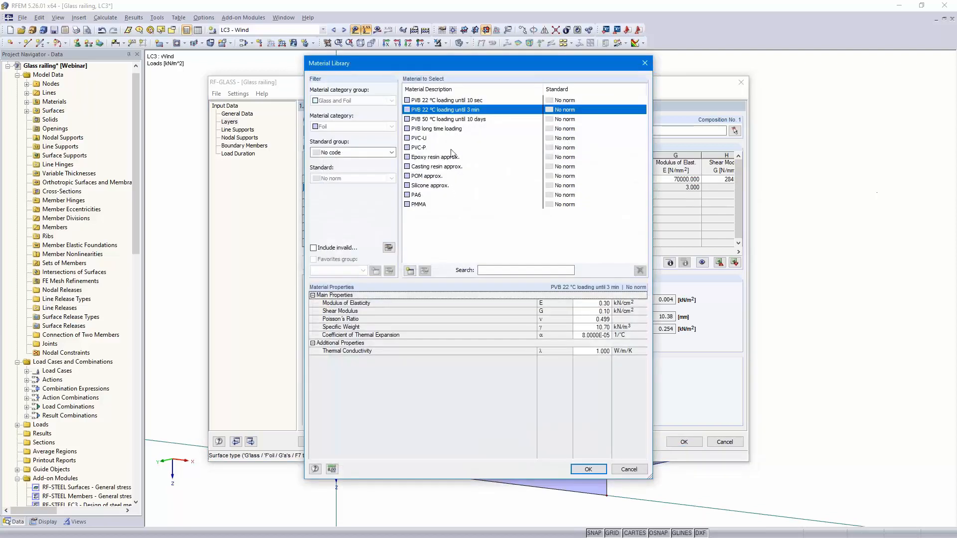
left_click(454, 130)
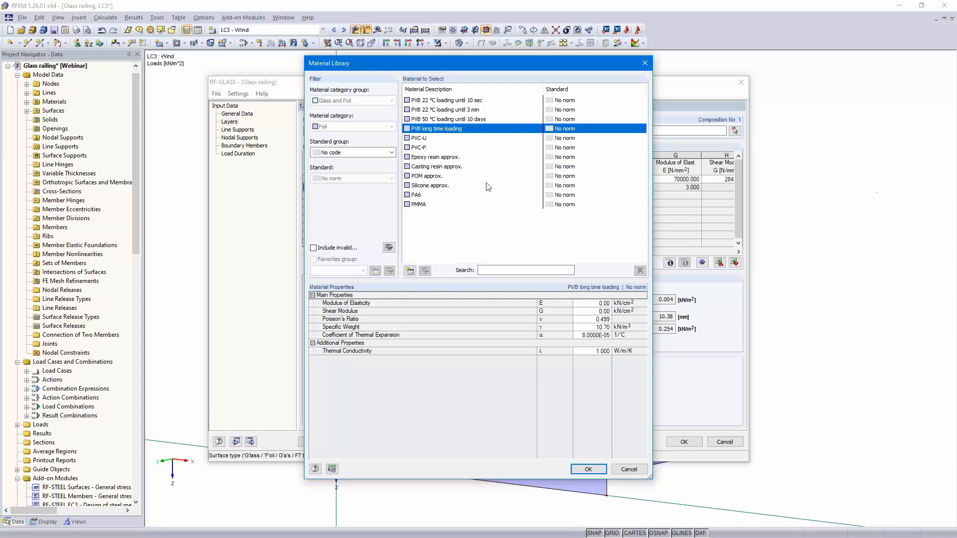
left_click(588, 470)
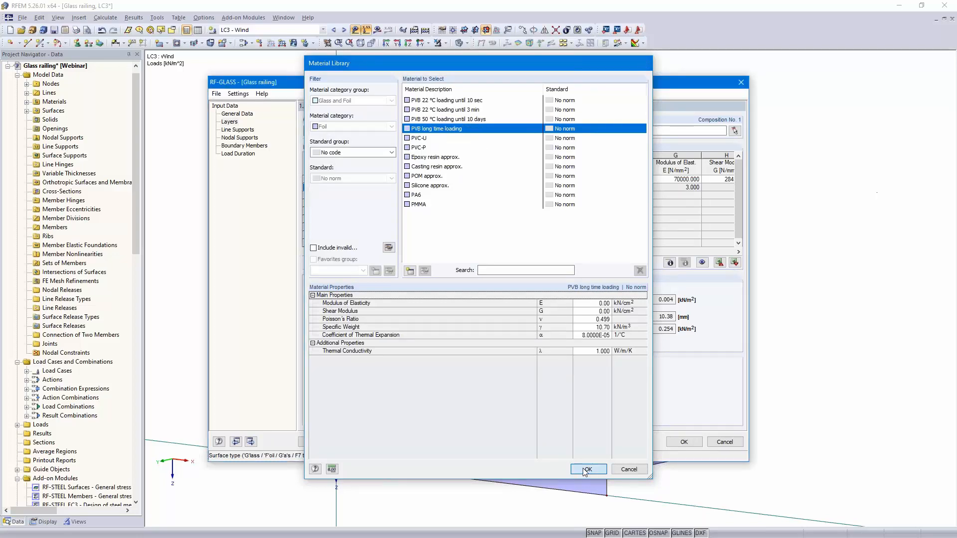
Step: Set the foil layer's thickness to 1.52 mm and define the third layer as Glass
left_click(481, 188)
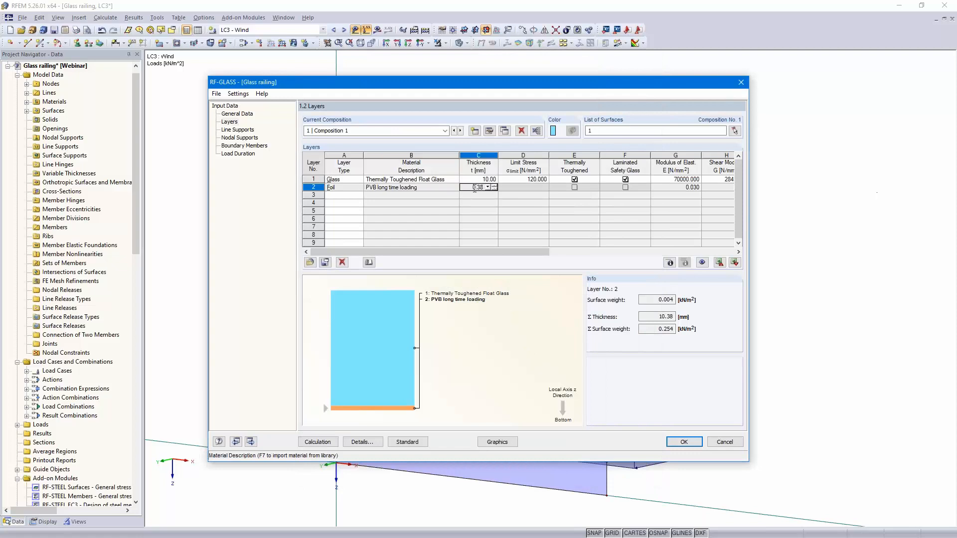
type("1.52")
left_click(527, 187)
left_click(344, 195)
left_click(359, 194)
left_click(344, 203)
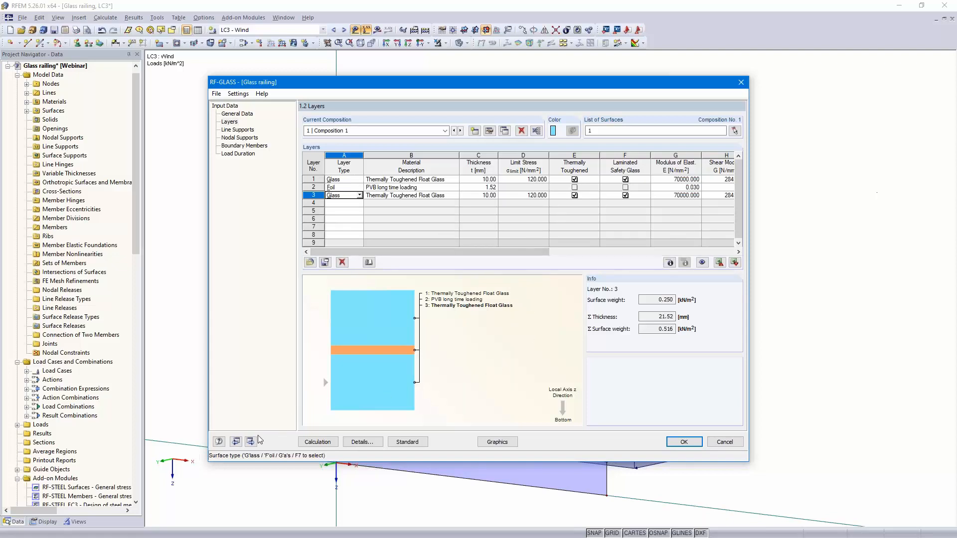
Step: Turn off the consideration of coupling in the calculation and modeling details of composition 1
left_click(489, 131)
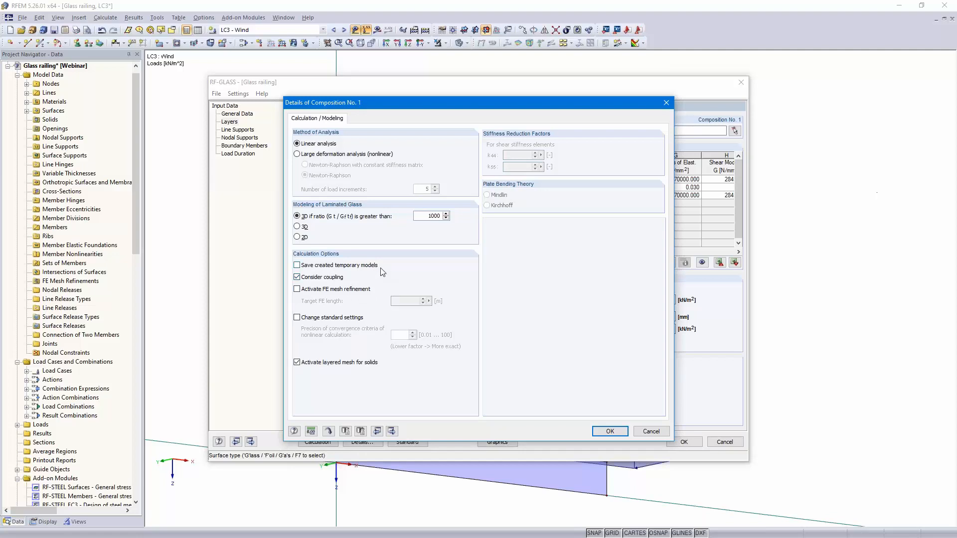
left_click(297, 278)
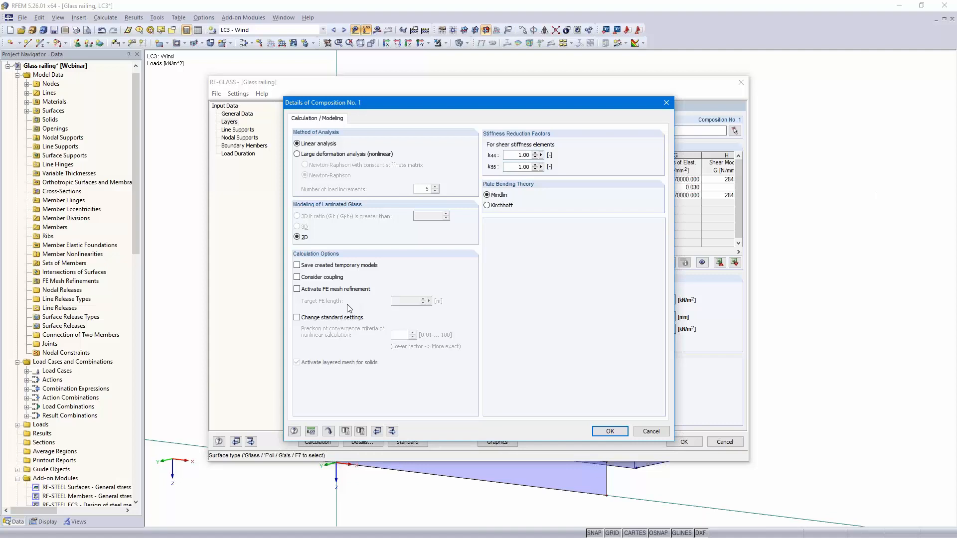
left_click(609, 432)
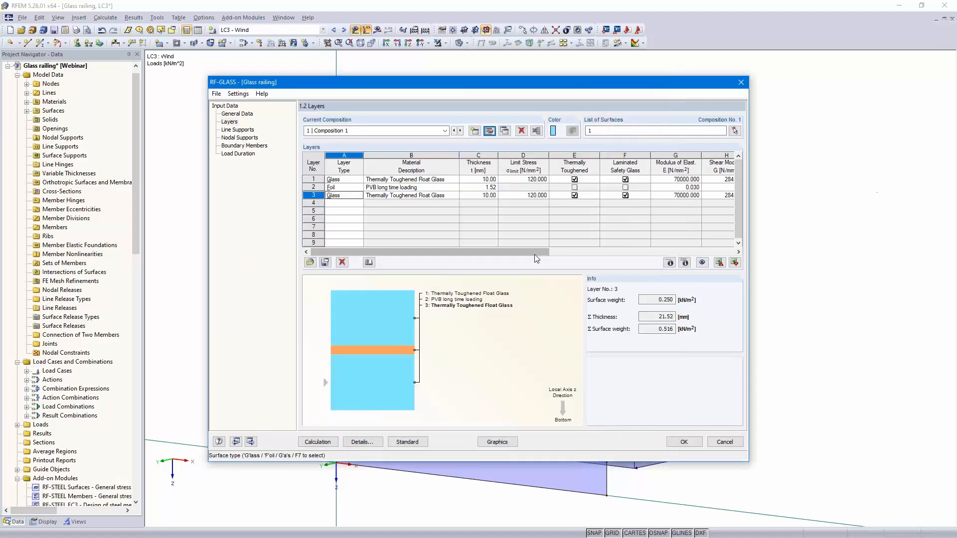
Step: Activate FE mesh refinement for composition 1 with a target FE length of 0.05 m
left_click(490, 131)
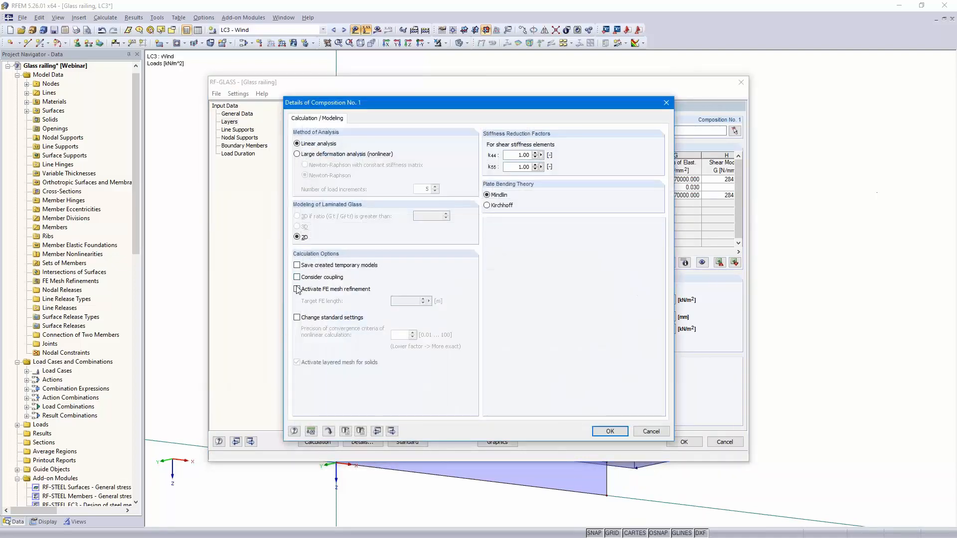
left_click(297, 290)
left_click_drag(409, 301, 439, 301)
type("05")
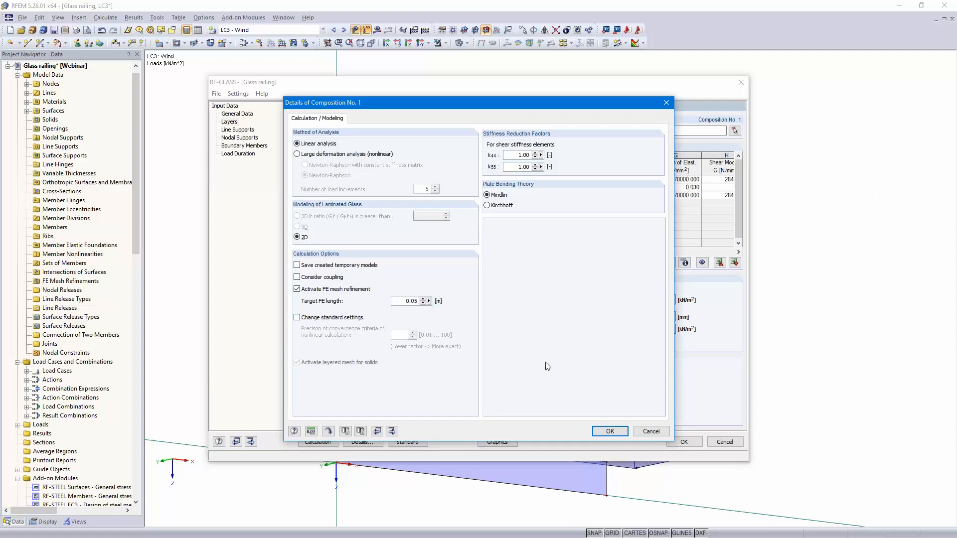
left_click(608, 432)
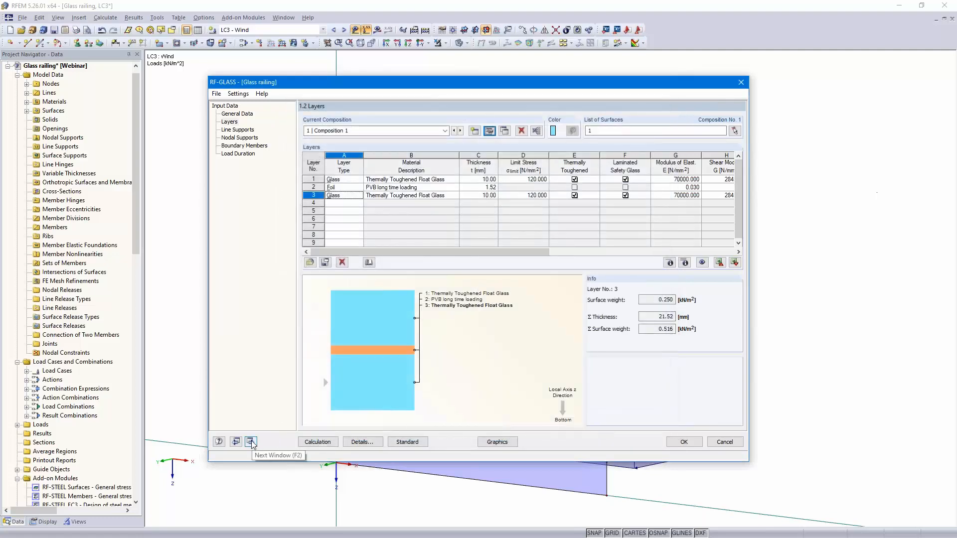
Step: Create a line support on line 1, the bottom edge of the glass pane
left_click(251, 442)
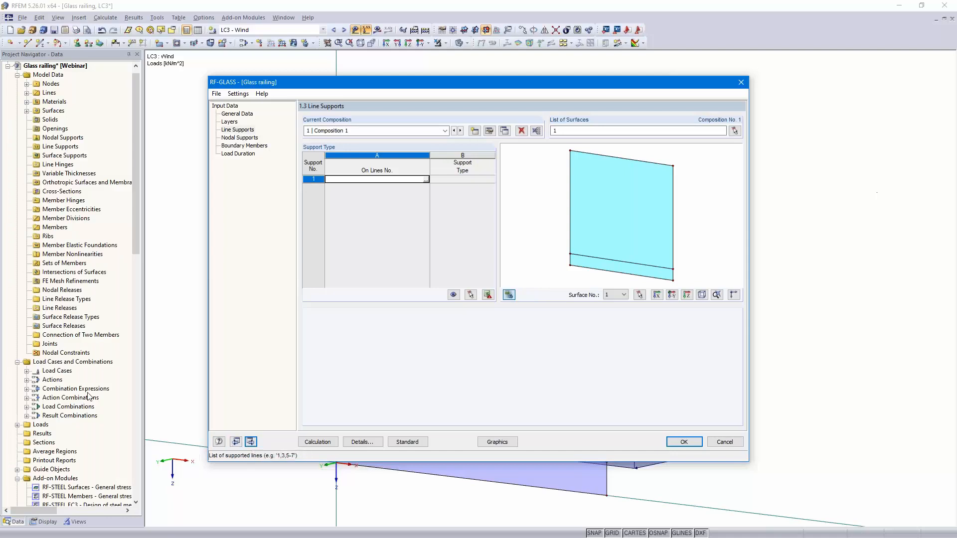
left_click(427, 179)
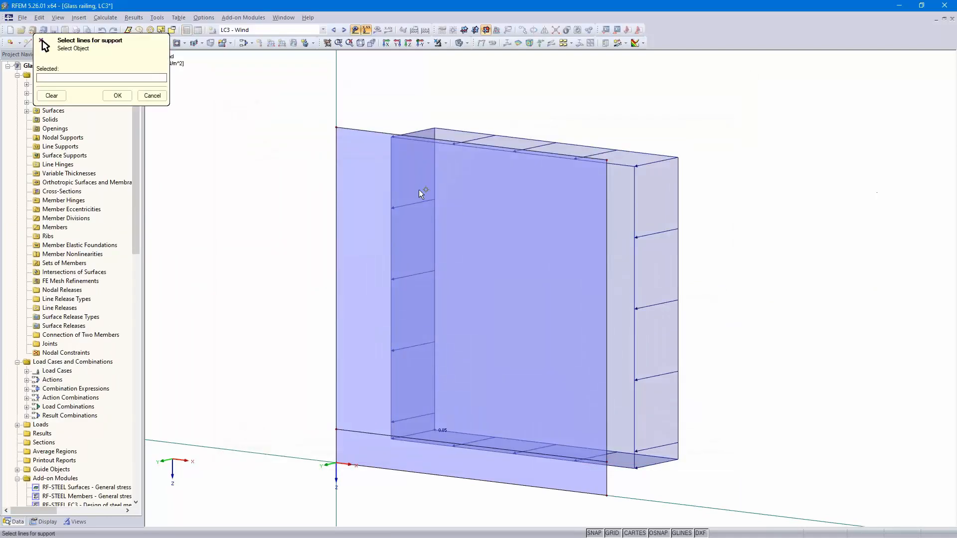
left_click(460, 478)
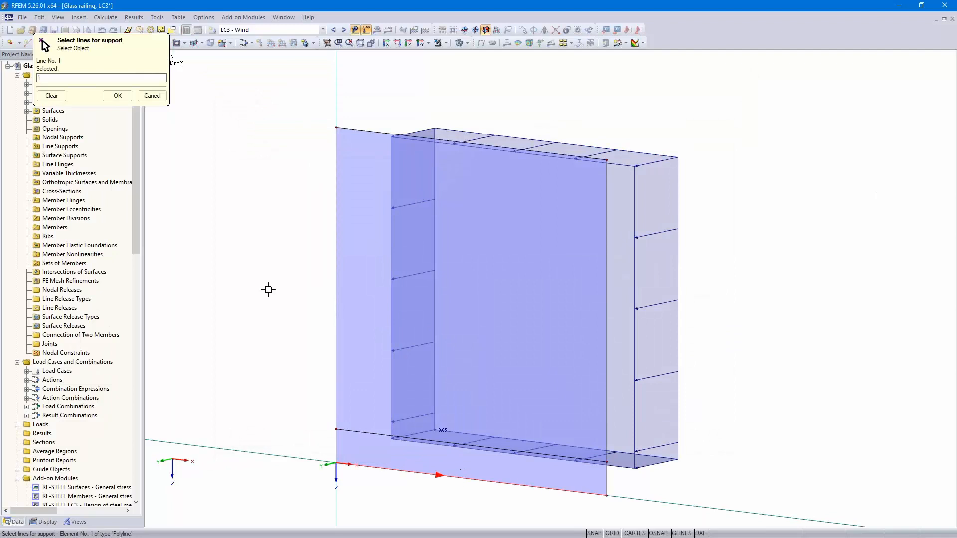
left_click(117, 95)
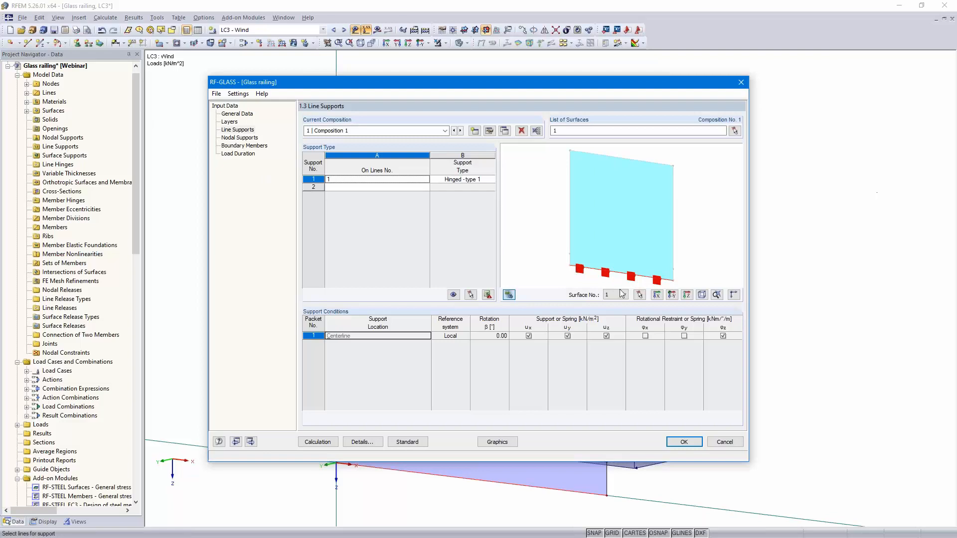
Step: Change the support on line 1 to User-defined and release its rotational restraint φz
left_click(475, 180)
left_click(491, 179)
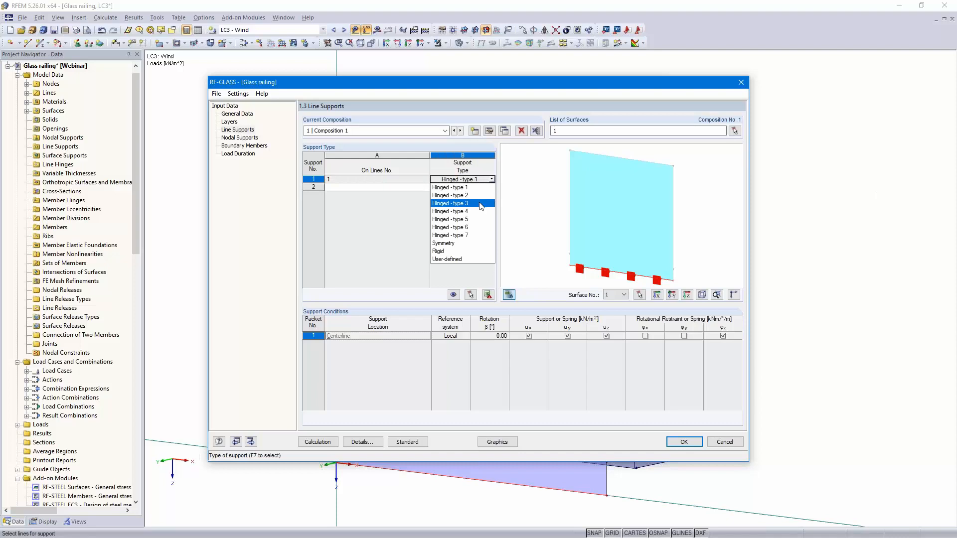
left_click(477, 260)
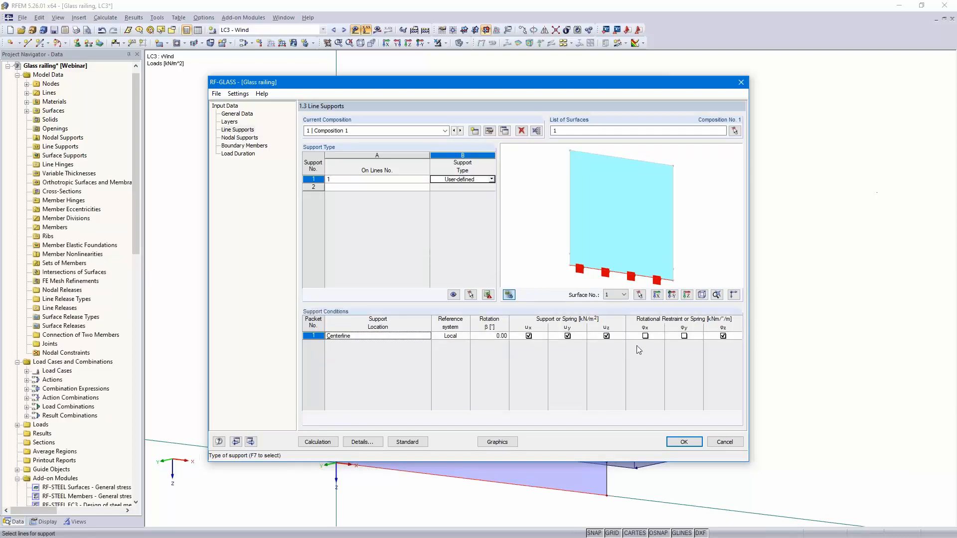
left_click(723, 336)
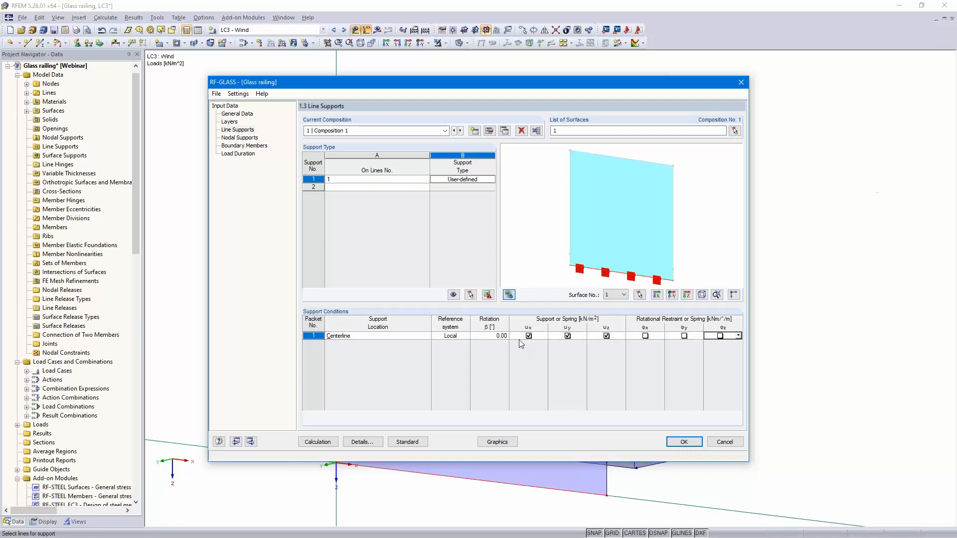
Step: Replace the rigid ux, uy and uz supports on line 1 with springs of 10000 kN/m² each
left_click(545, 336)
left_click(528, 363)
type("10000")
left_click(581, 337)
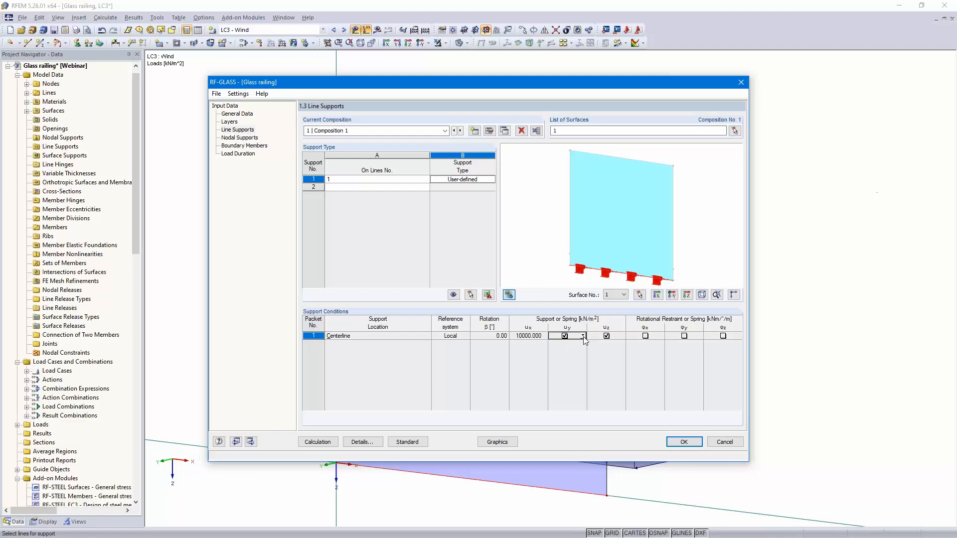
left_click(582, 336)
left_click(573, 359)
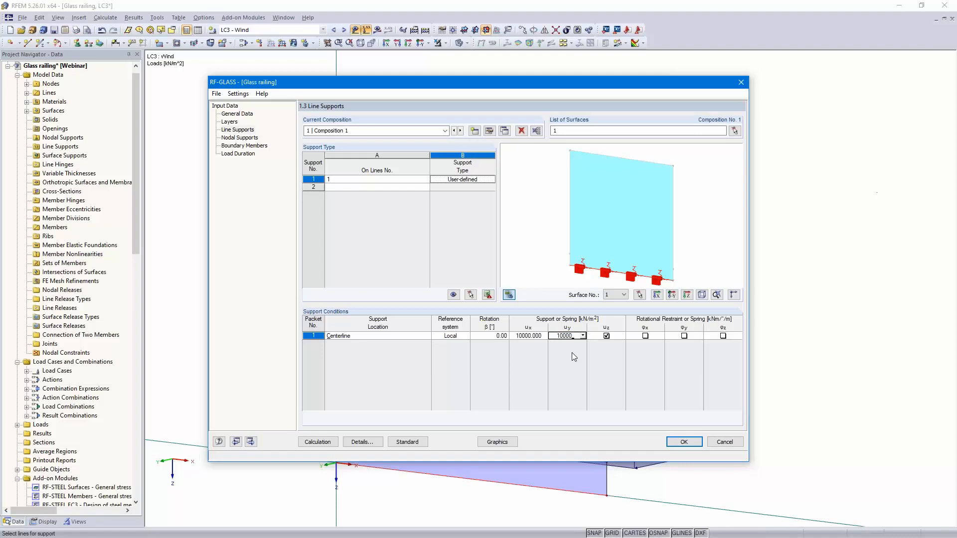
left_click(622, 337)
left_click(622, 337)
left_click(607, 360)
type("10000")
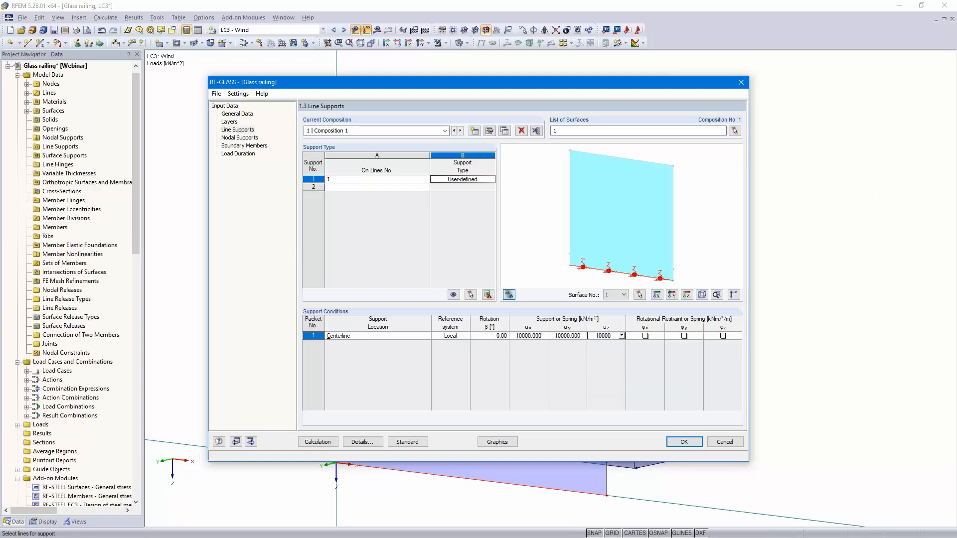
left_click(544, 336)
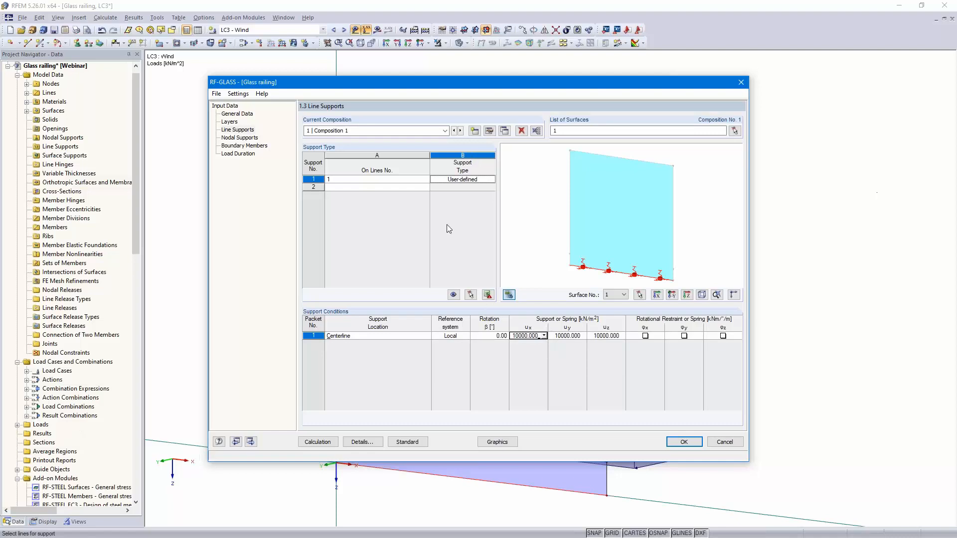
Step: Create a second line support on line 5, above the bottom edge, and set its type to User-defined
left_click(412, 188)
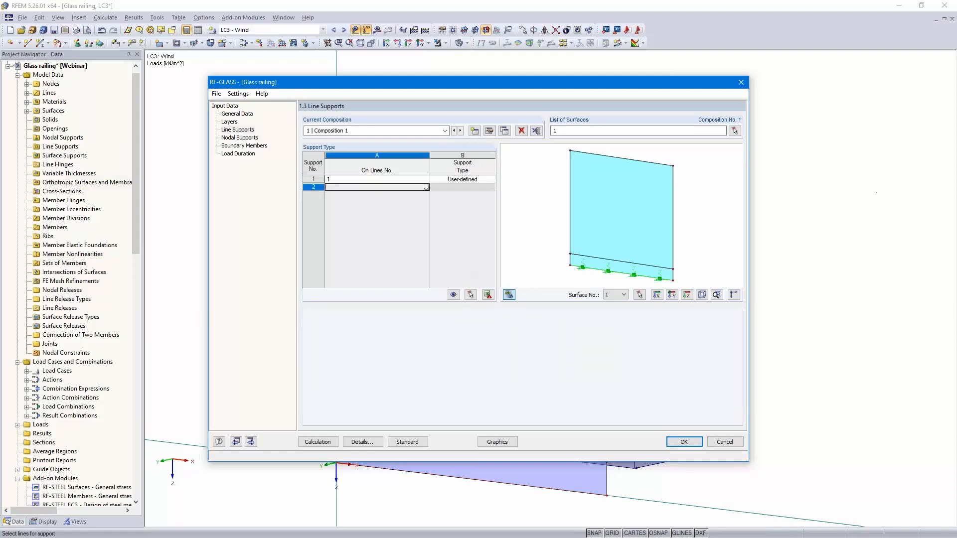
left_click(426, 188)
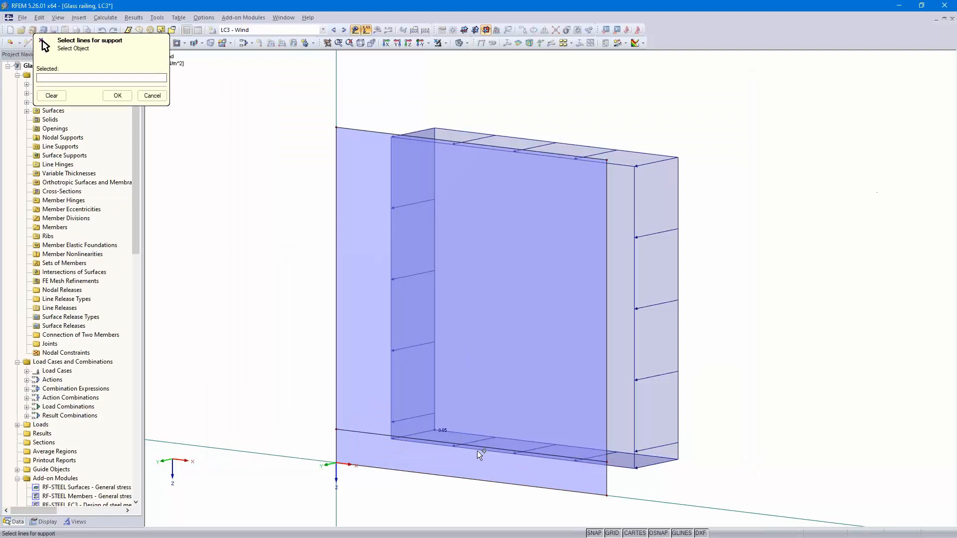
left_click(478, 448)
key("Return")
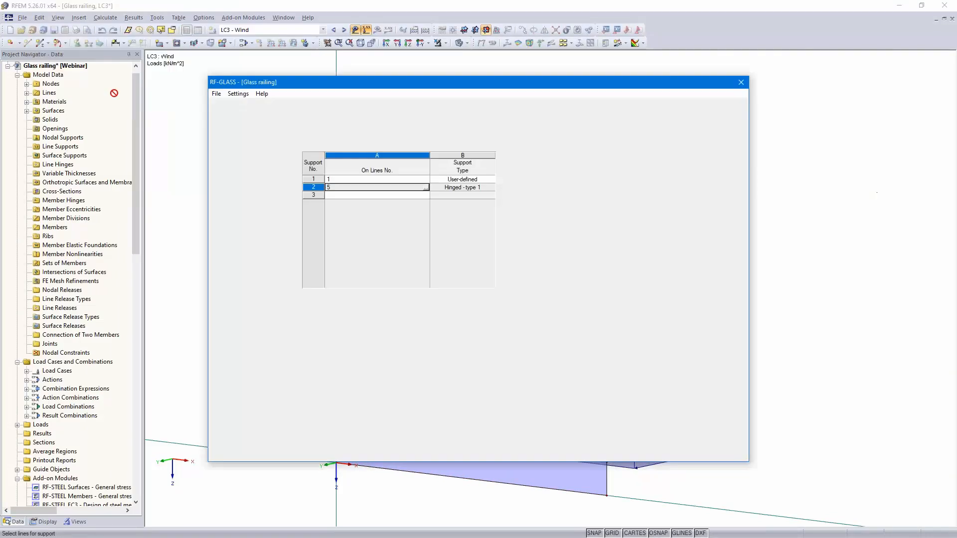
left_click(482, 187)
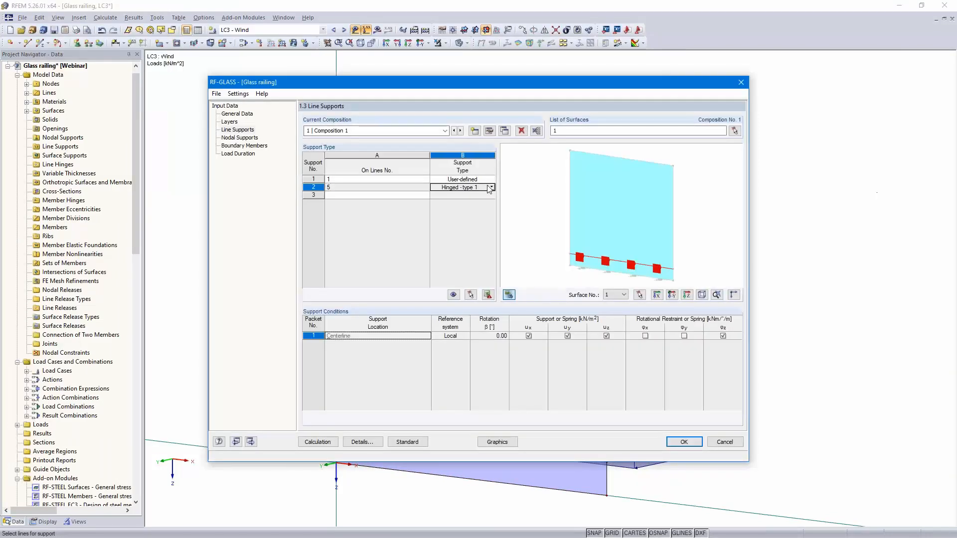
left_click(491, 188)
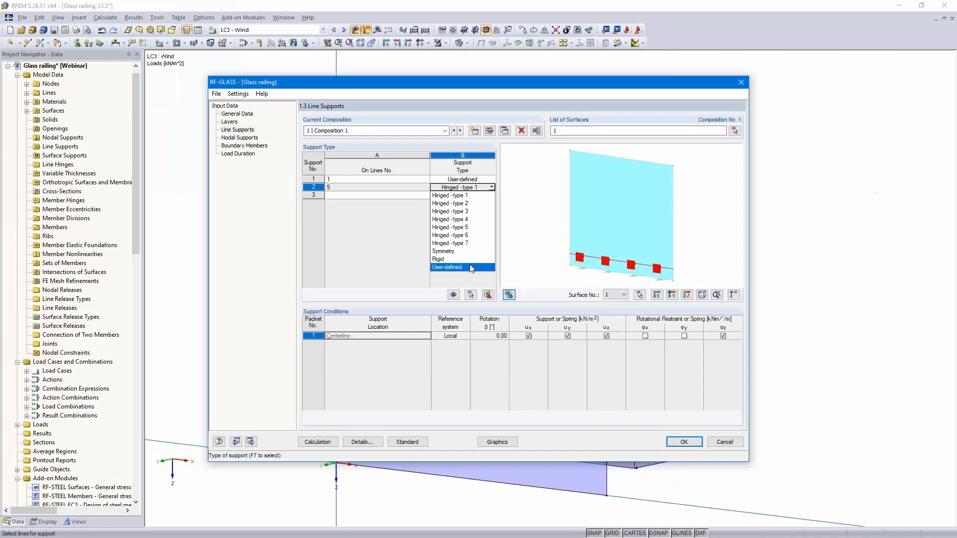
left_click(472, 268)
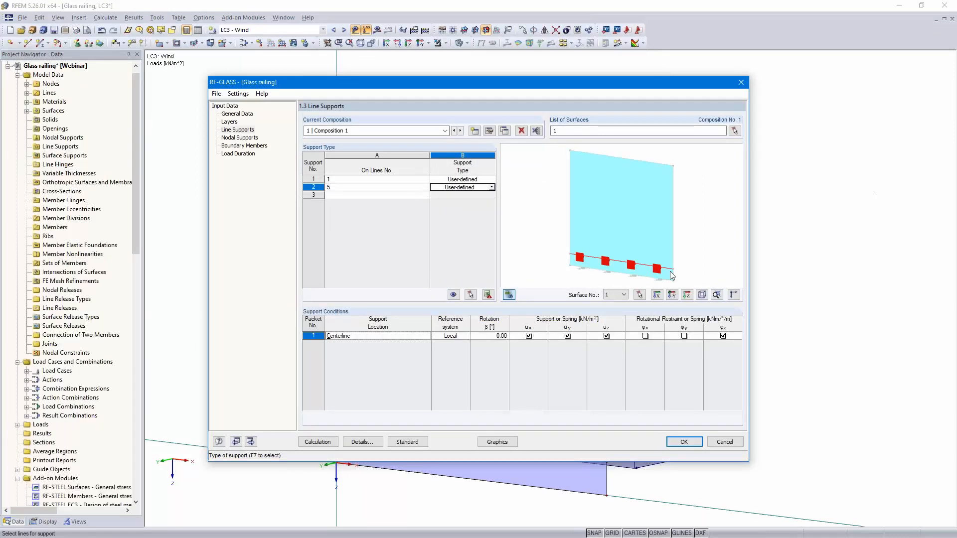
Step: Show the local axes in the support preview and release ux, uy and φz for the support on line 5
scroll(689, 271, "up", 2)
scroll(689, 272, "up", 1)
middle_click_drag(688, 272, 735, 251)
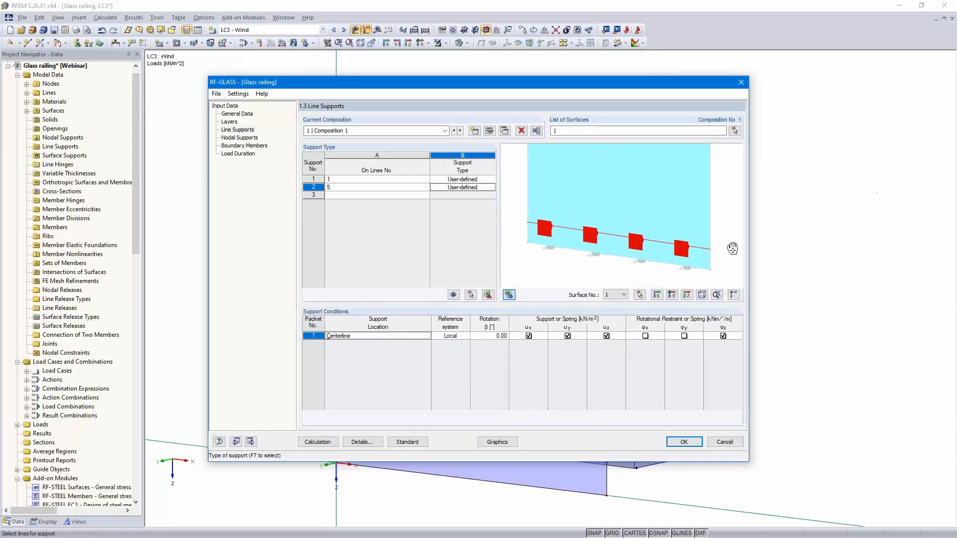
left_click(734, 295)
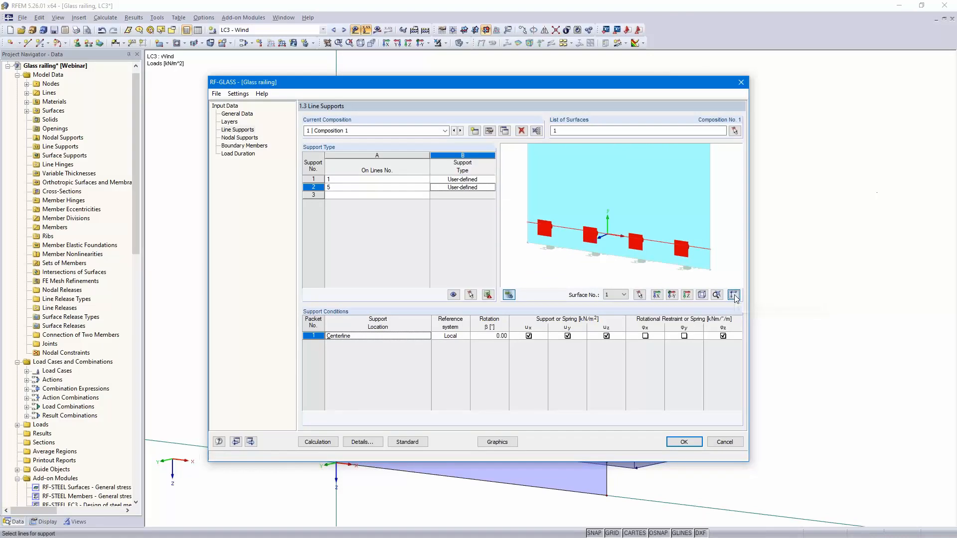
scroll(598, 244, "up", 3)
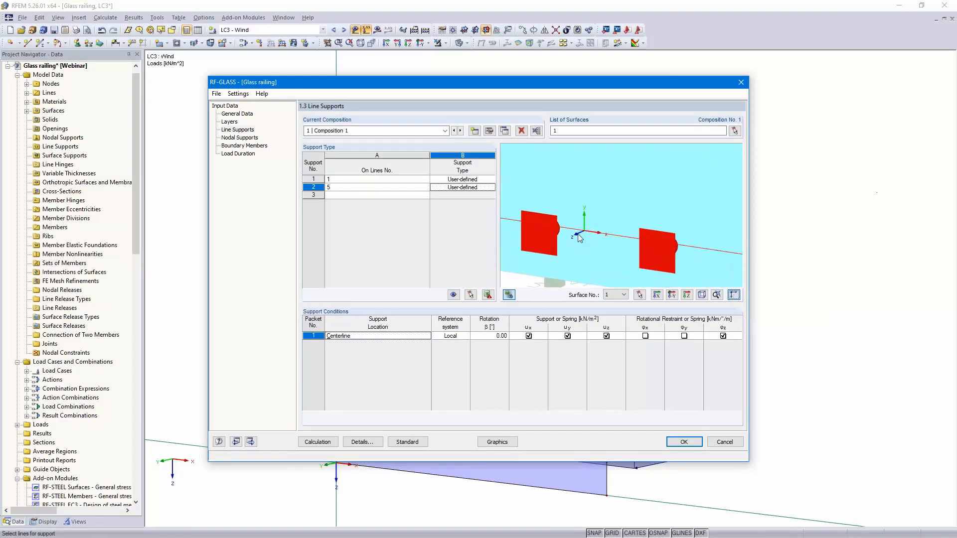
left_click(529, 337)
left_click(566, 336)
left_click(720, 336)
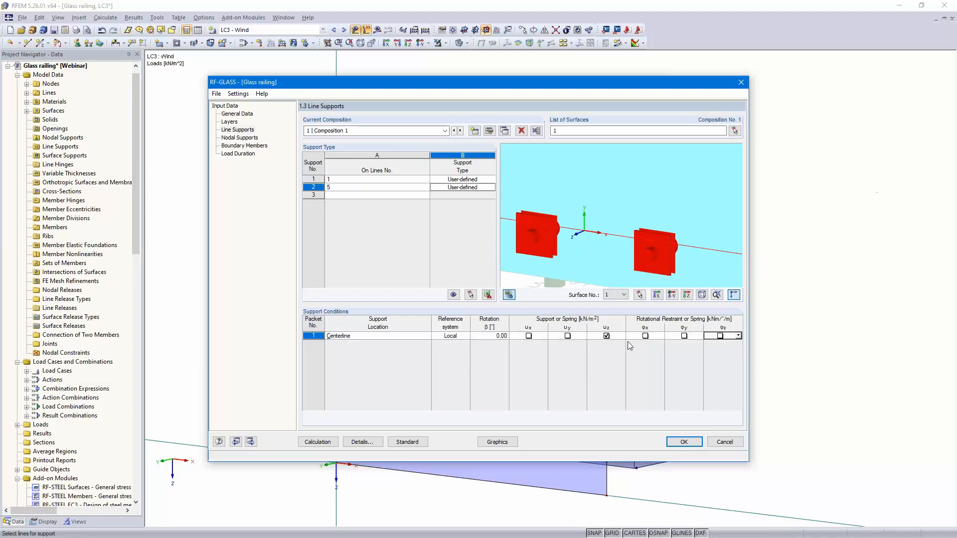
Step: Replace the rigid uz support on line 5 with a spring constant of 10000 kN/m²
left_click(618, 337)
left_click(622, 337)
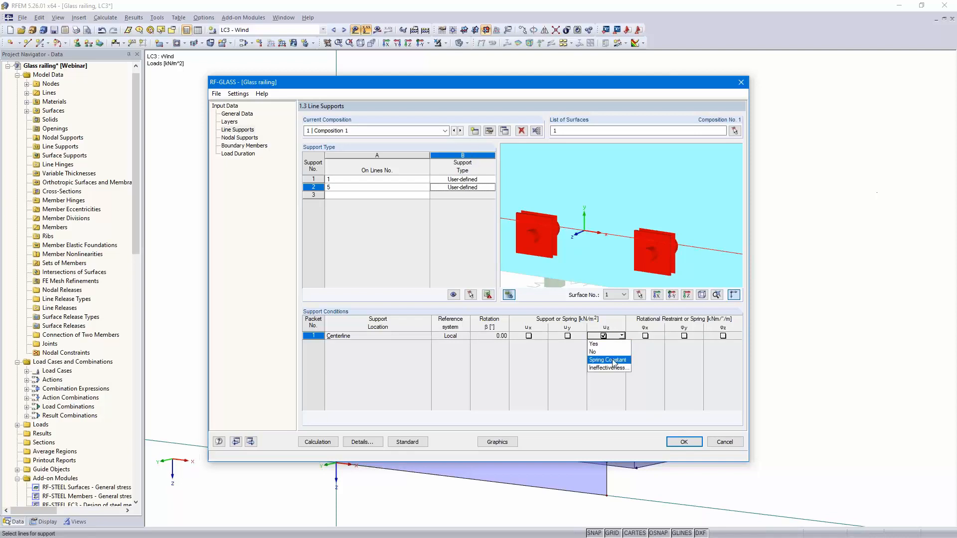
left_click(617, 360)
type("10000")
key("Tab")
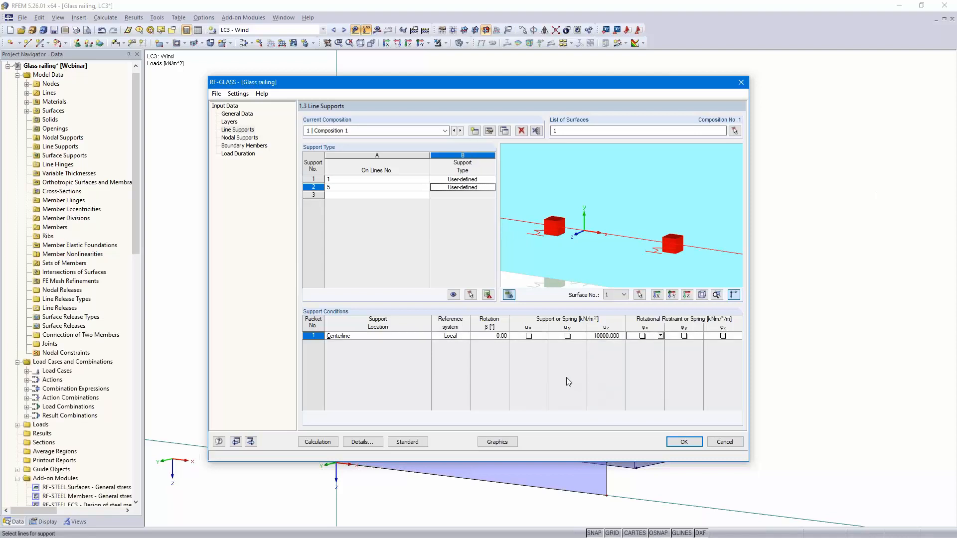
Step: Go through the nodal support, boundary member and load duration input without changes and run the RF-GLASS calculation
left_click(251, 441)
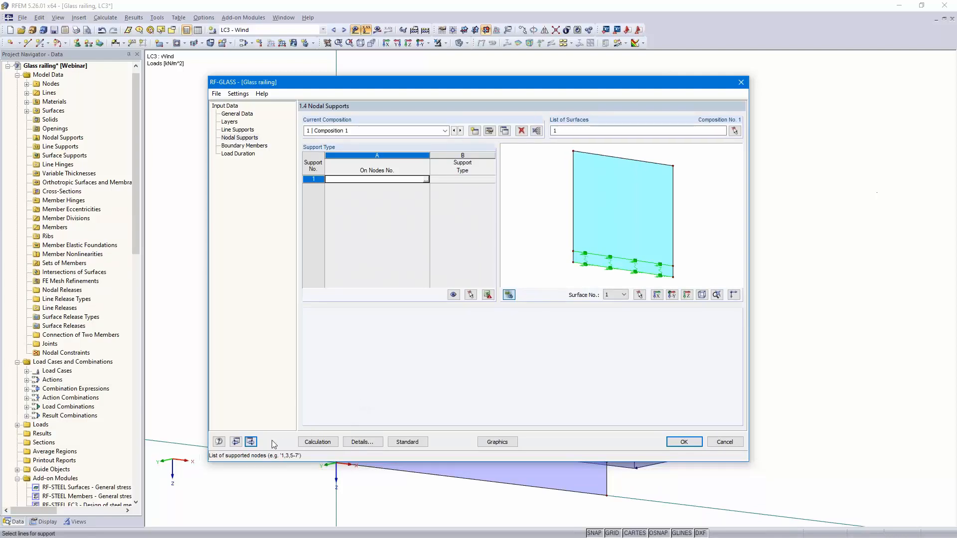
left_click(251, 442)
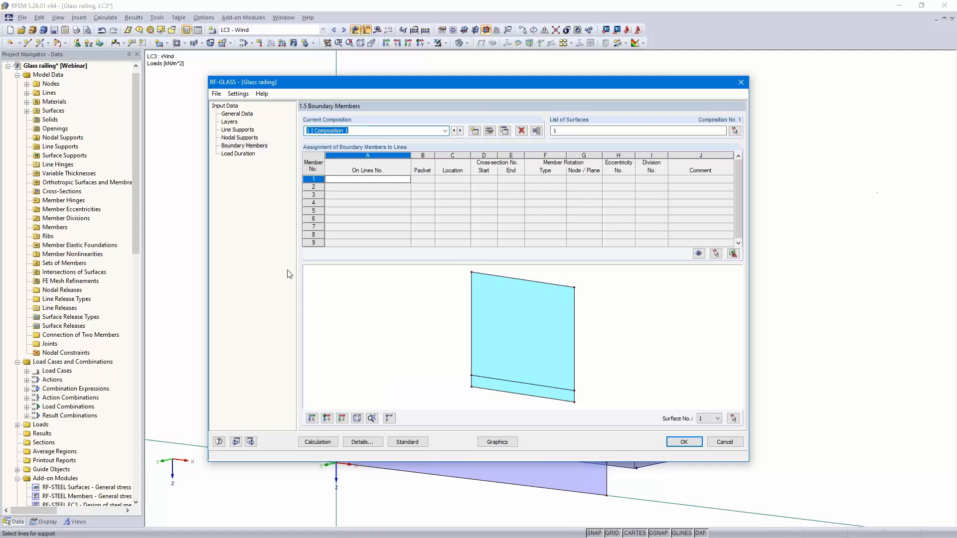
left_click(251, 443)
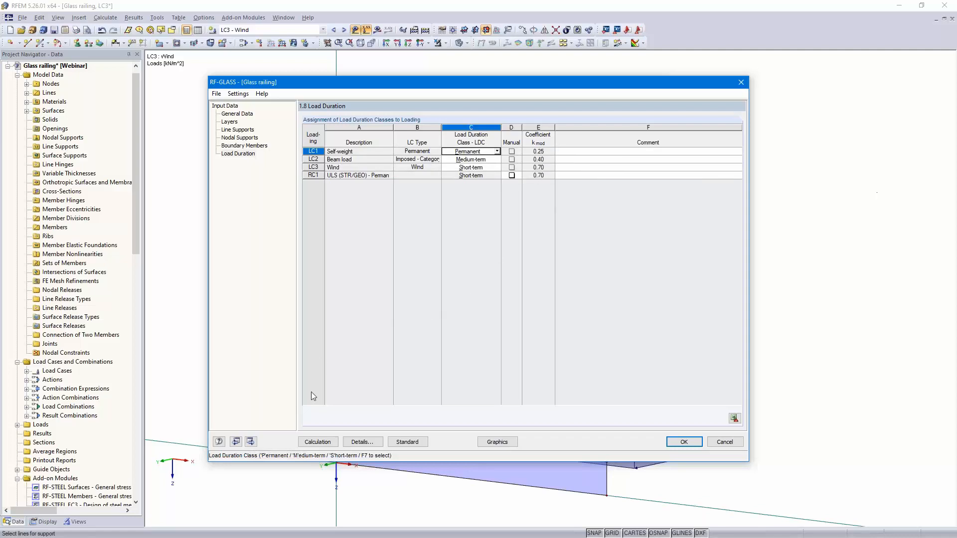
left_click(319, 443)
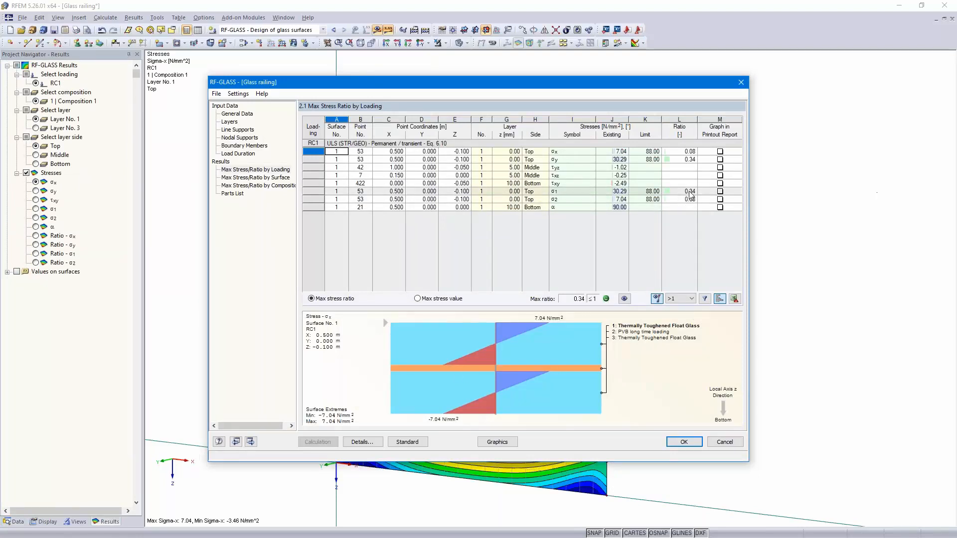
Step: Select the σy stress ratio for RC1 and view its distribution on the glass surface in the model
left_click(690, 159)
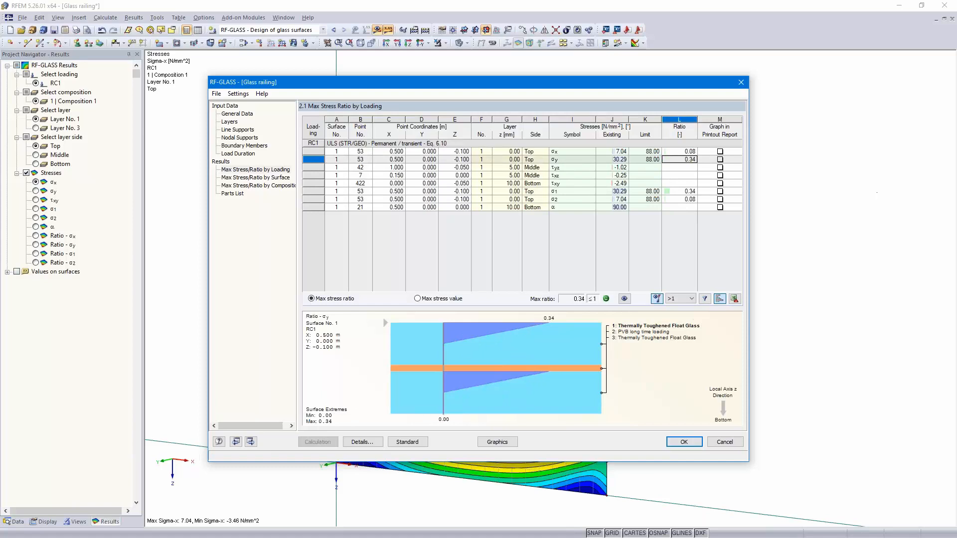
left_click(686, 444)
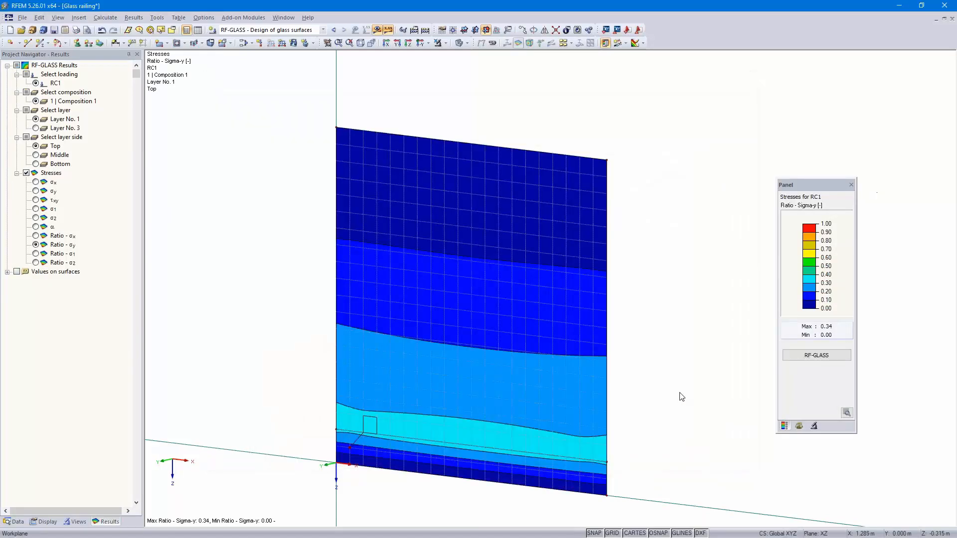
middle_click_drag(673, 387, 667, 361)
scroll(668, 364, "down", 2)
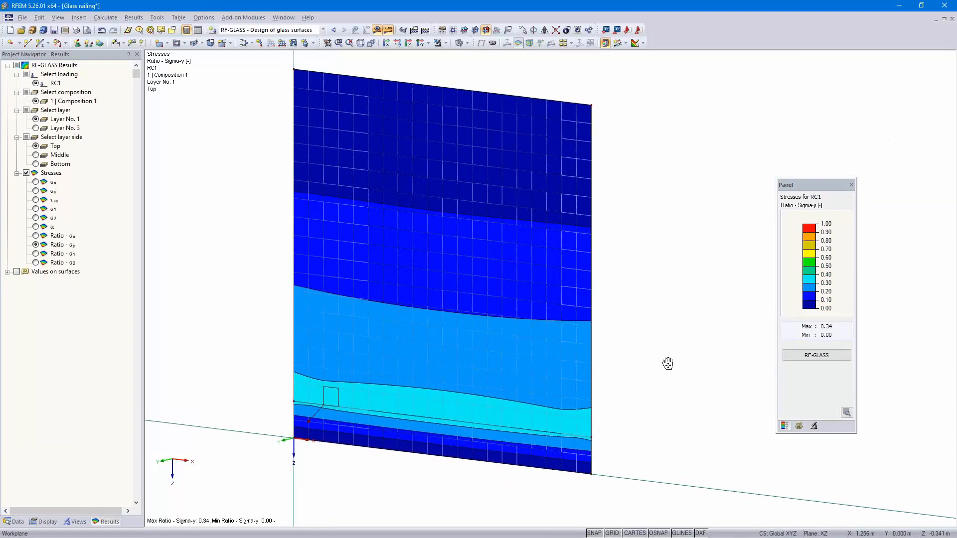
scroll(669, 441, "up", 1)
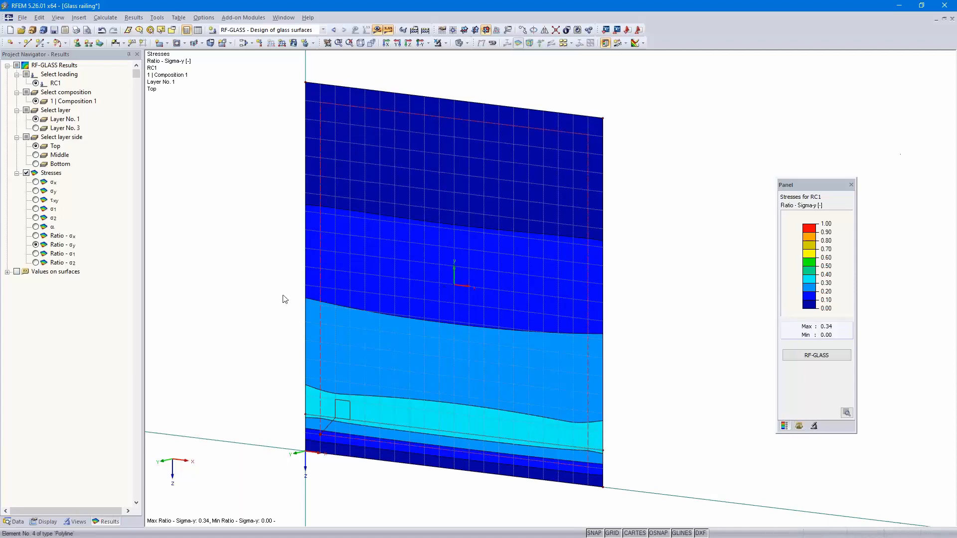
Step: Send the current stress ratio graphic to a new printout report using the "Input data and reduced results" template
left_click(78, 31)
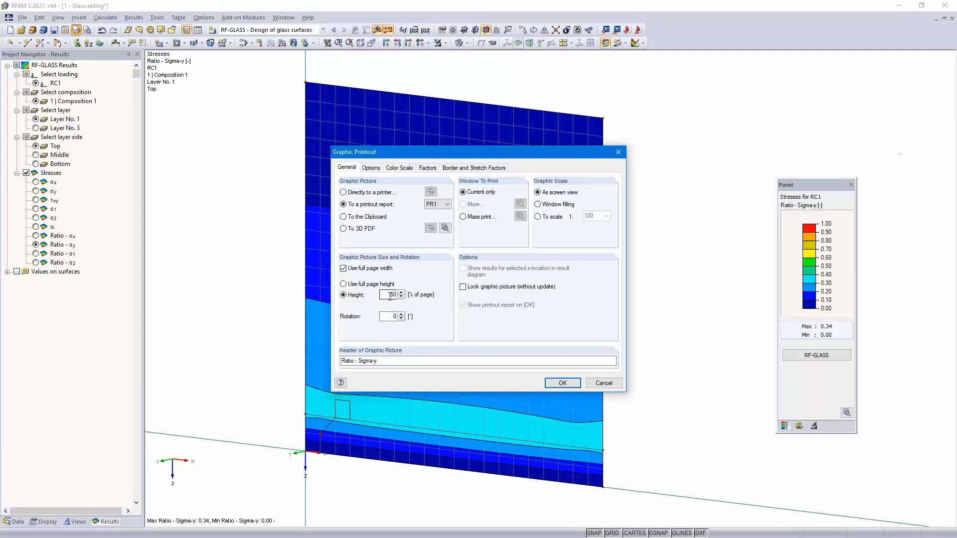
left_click(562, 384)
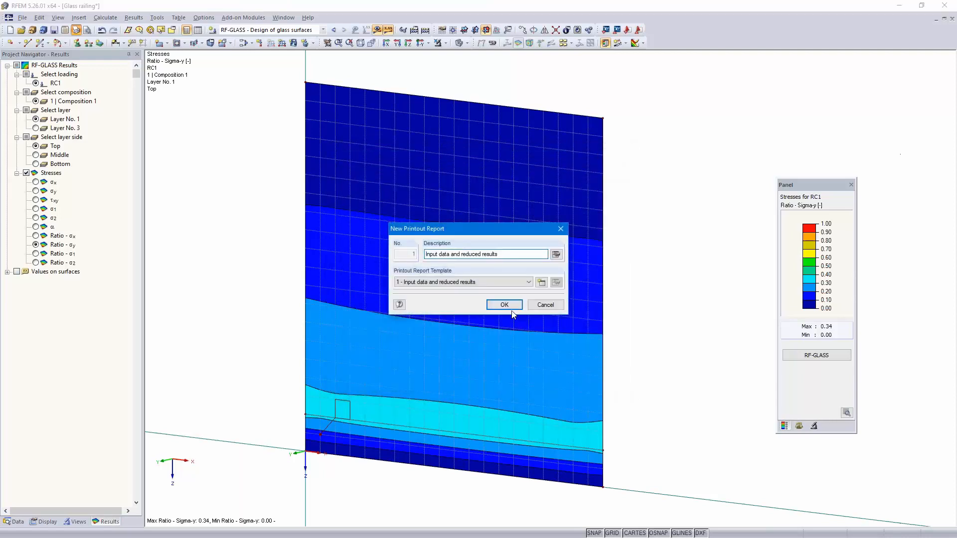
left_click(500, 305)
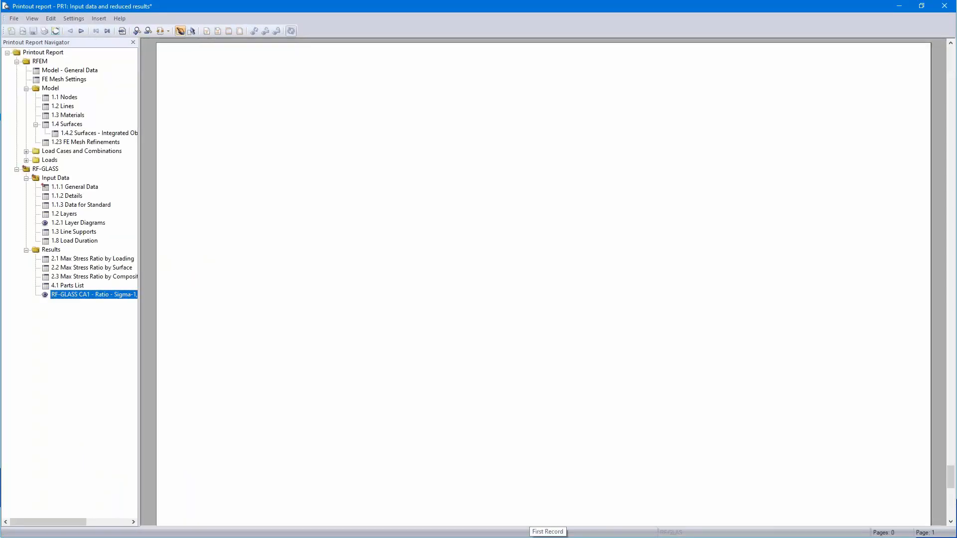
scroll(493, 308, "down", 5)
scroll(476, 241, "up", 3)
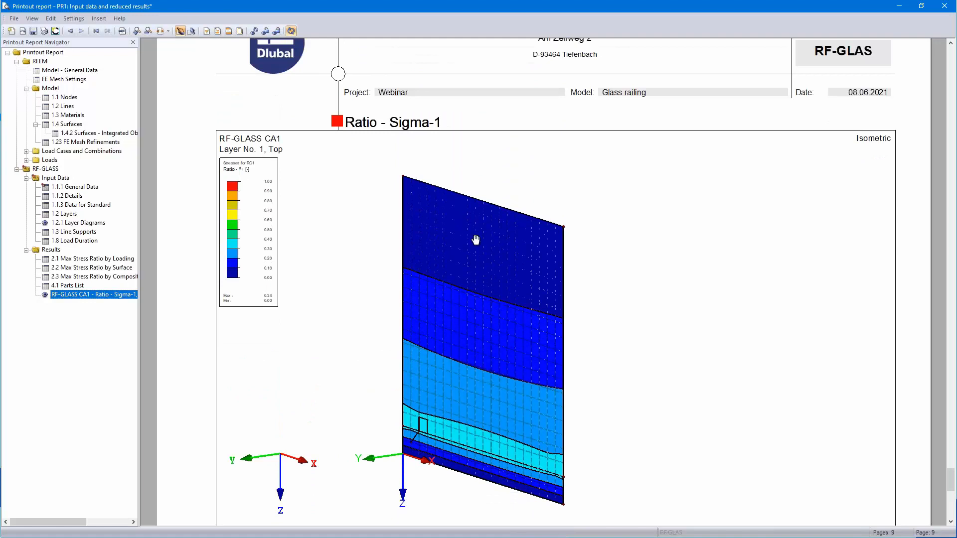
Step: Review the RF-GLASS report from general data through the maximum stress ratio tables, and close it without saving
left_click(78, 188)
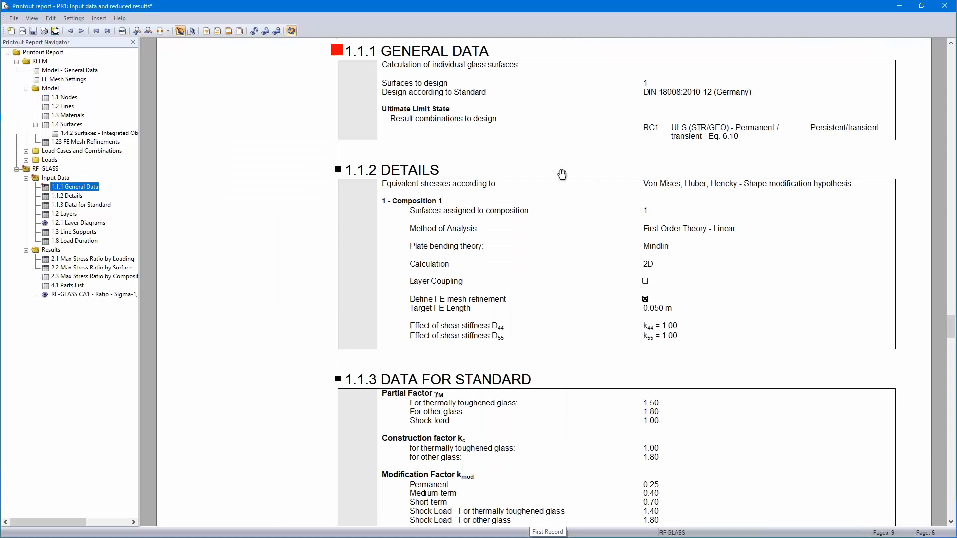
scroll(738, 172, "up", 1)
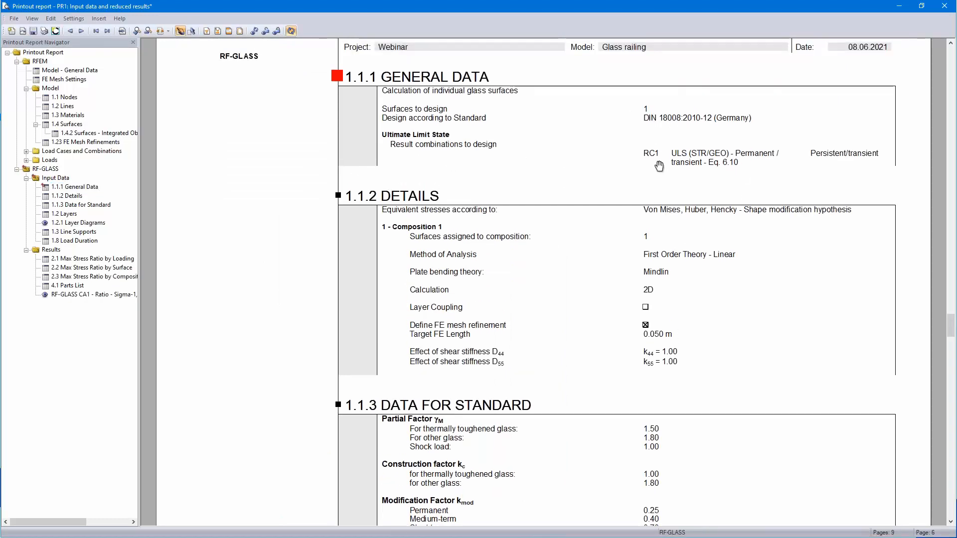
scroll(660, 162, "down", 3)
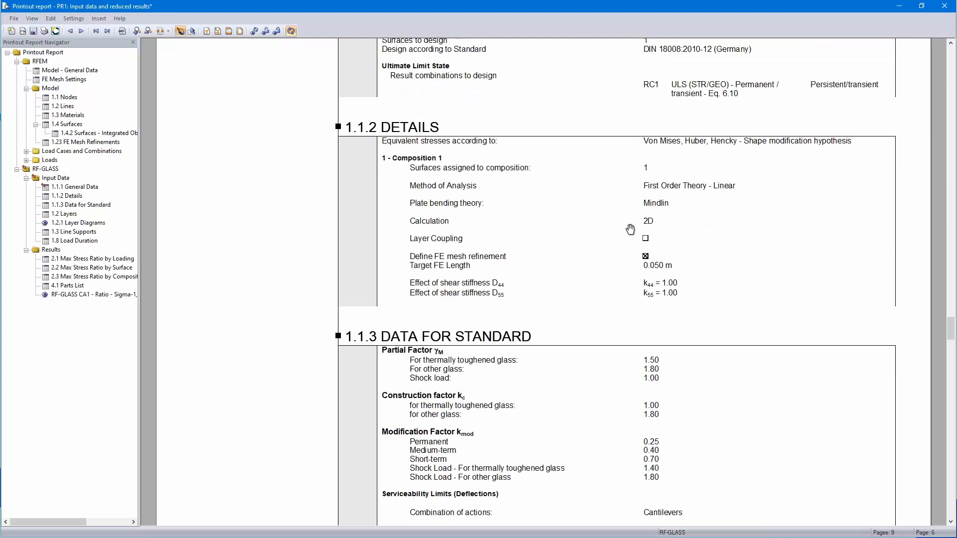
scroll(631, 228, "down", 7)
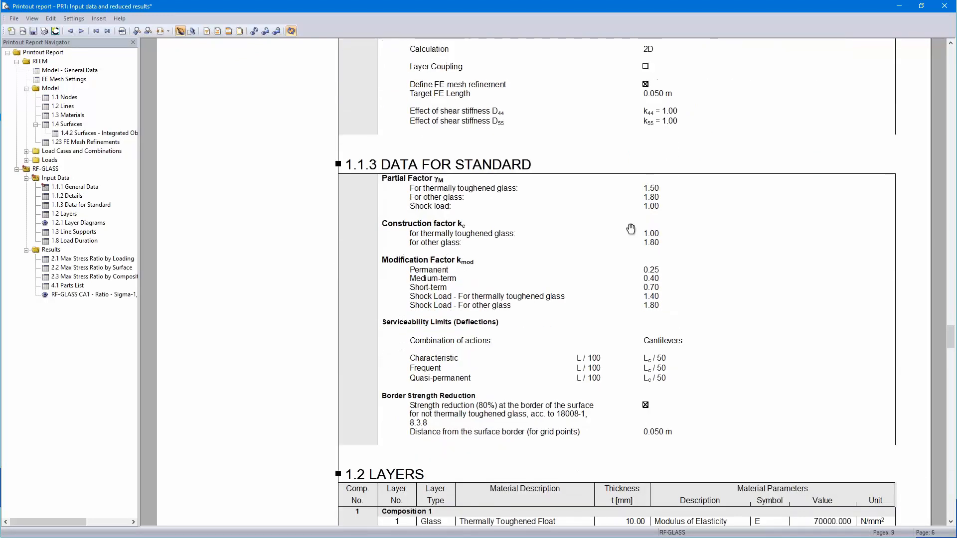
scroll(653, 326, "down", 5)
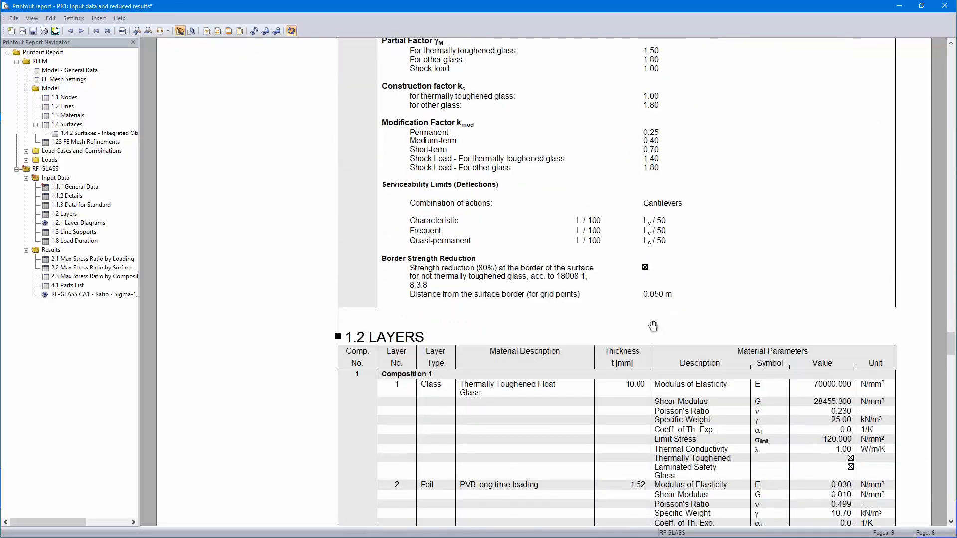
scroll(653, 326, "down", 7)
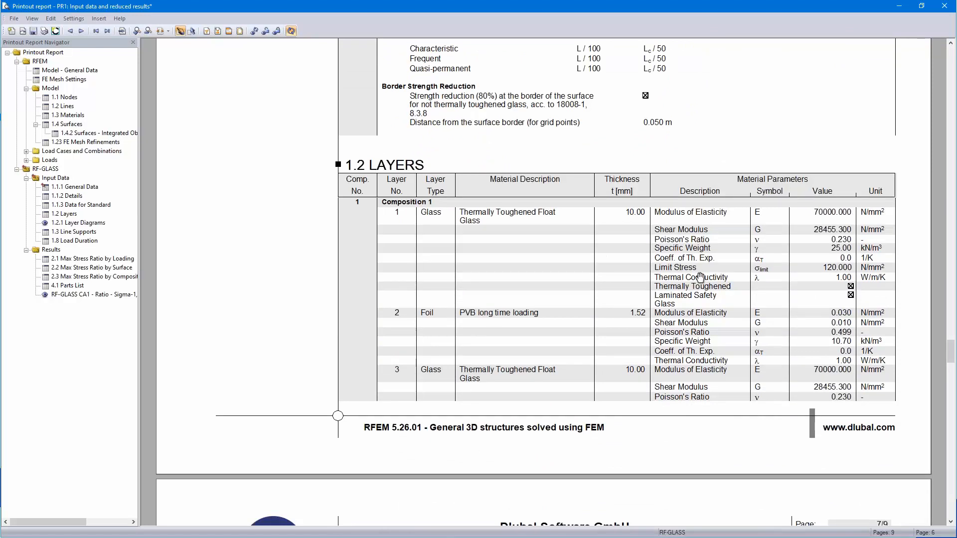
scroll(700, 274, "down", 3)
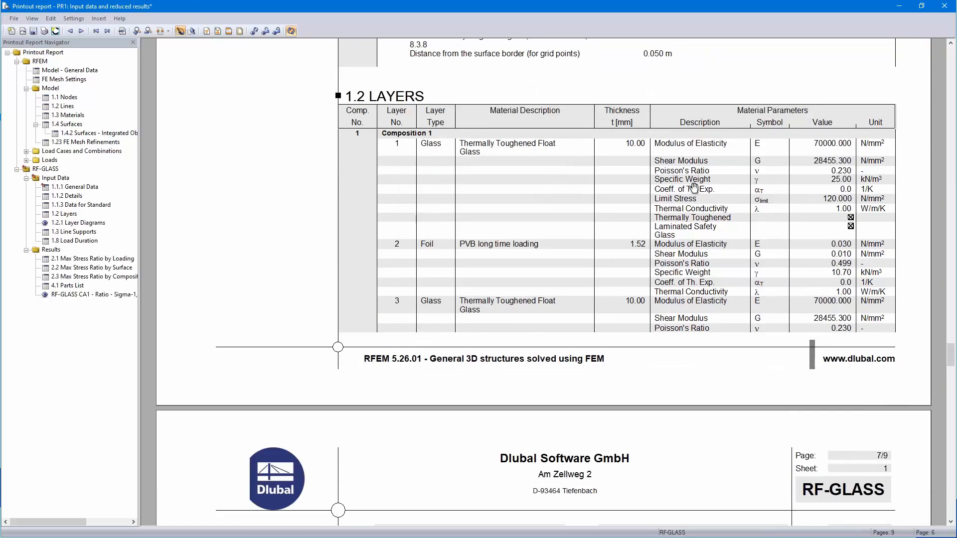
scroll(694, 188, "down", 18)
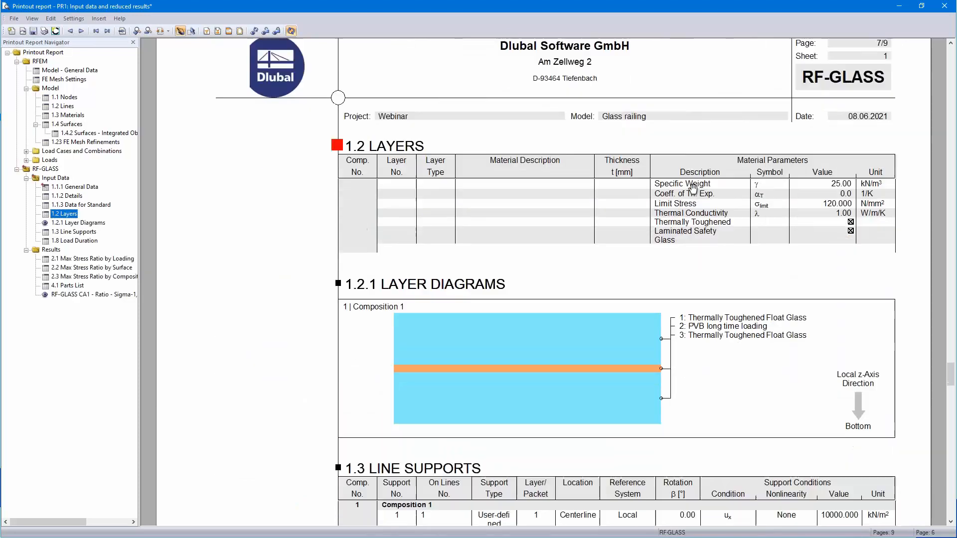
scroll(694, 188, "down", 6)
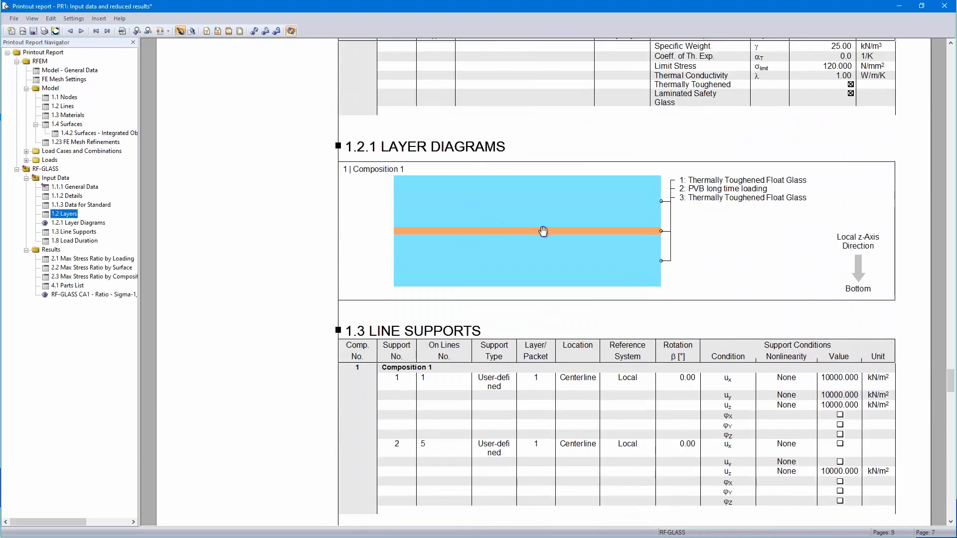
scroll(543, 231, "down", 9)
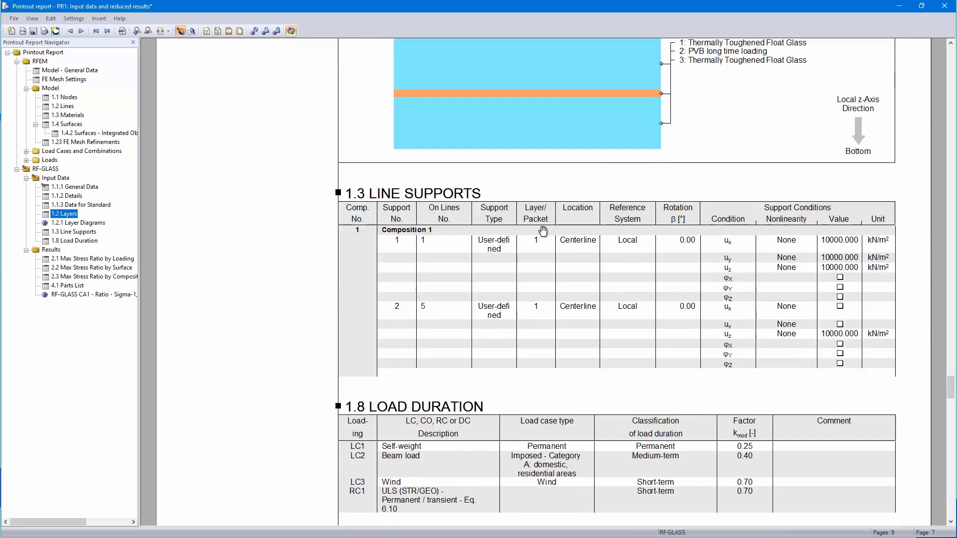
scroll(555, 231, "down", 9)
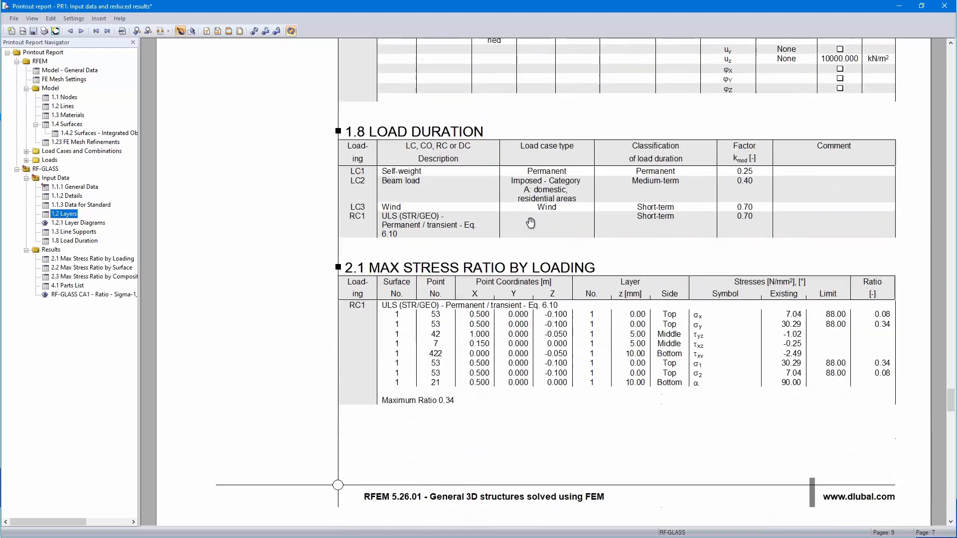
scroll(533, 201, "down", 2)
scroll(533, 202, "down", 7)
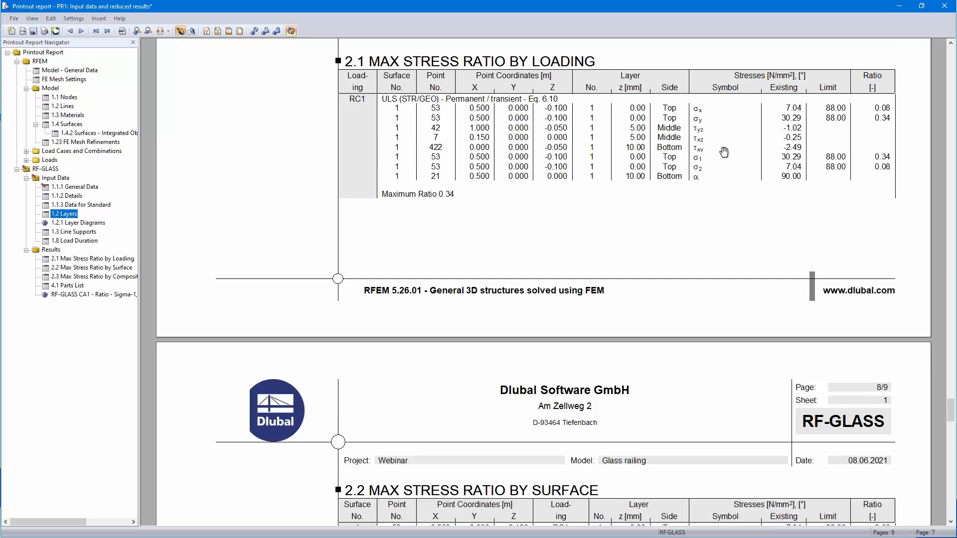
scroll(724, 152, "down", 14)
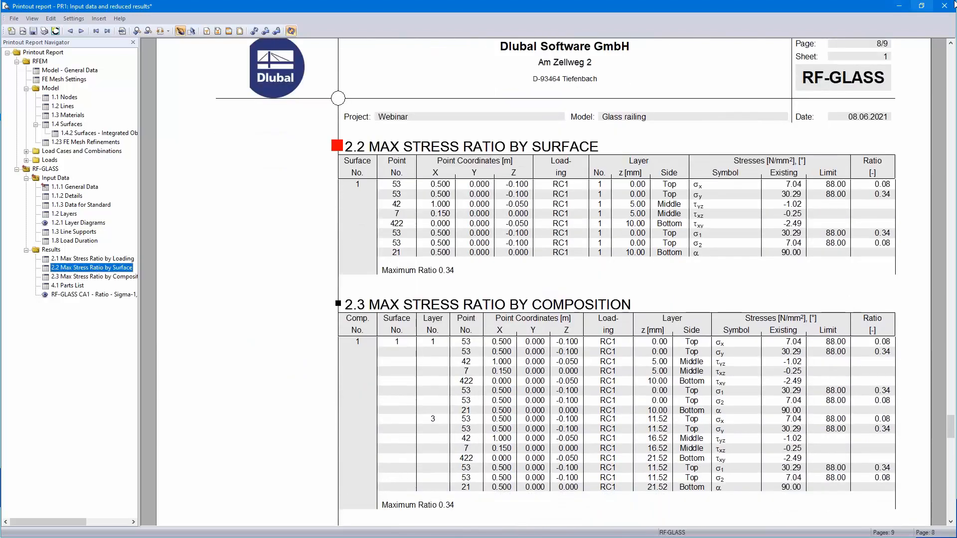
left_click(944, 7)
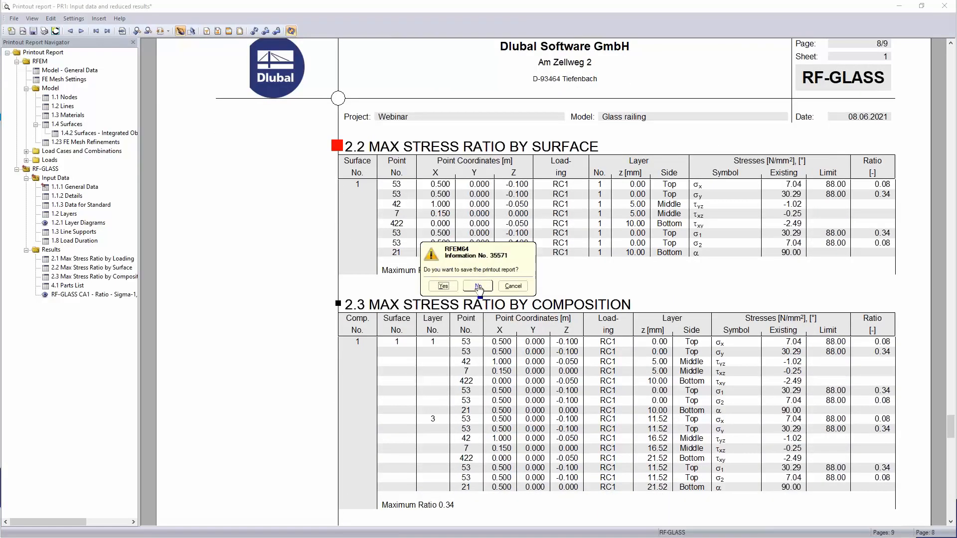
left_click(486, 290)
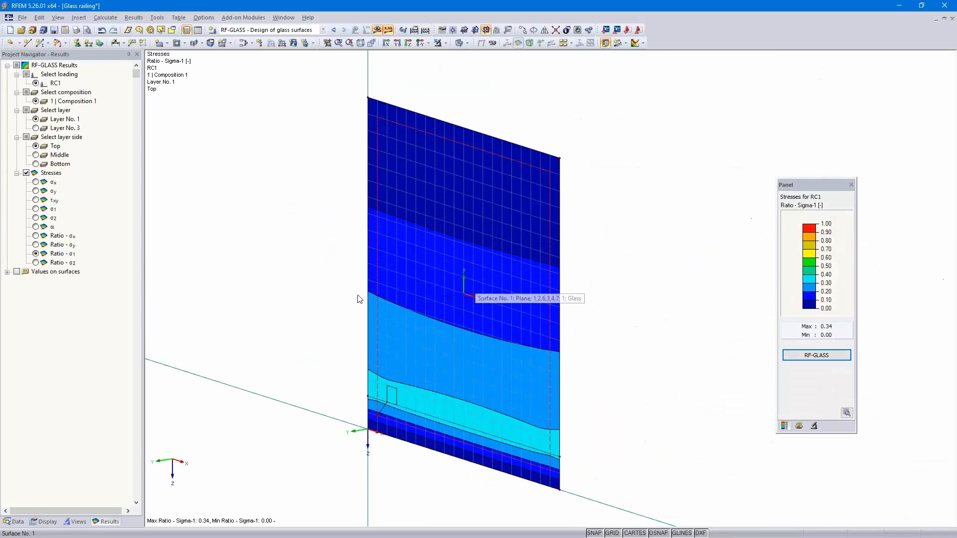
Step: Create a new 3D model named "Iso glass pane" in the Webinar project
left_click(10, 31)
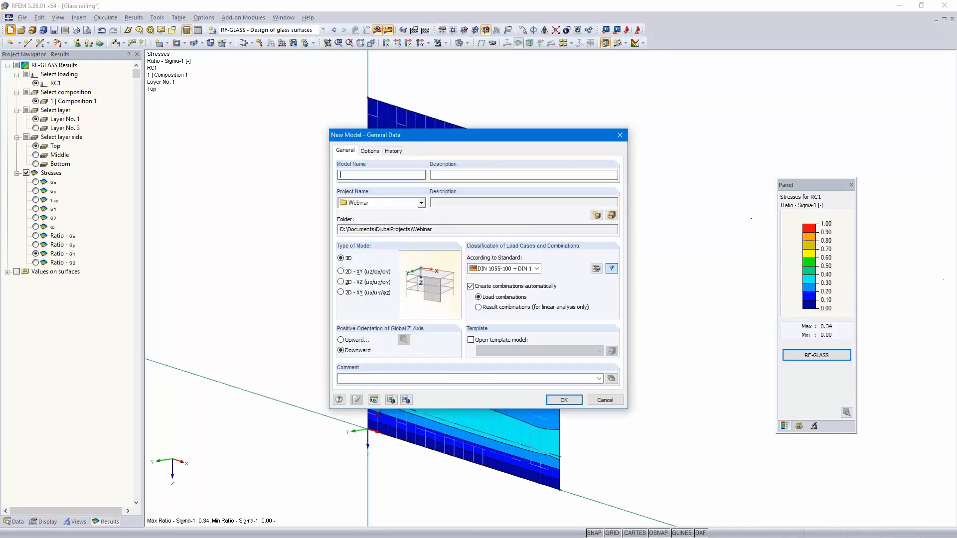
type("Iso glass pane")
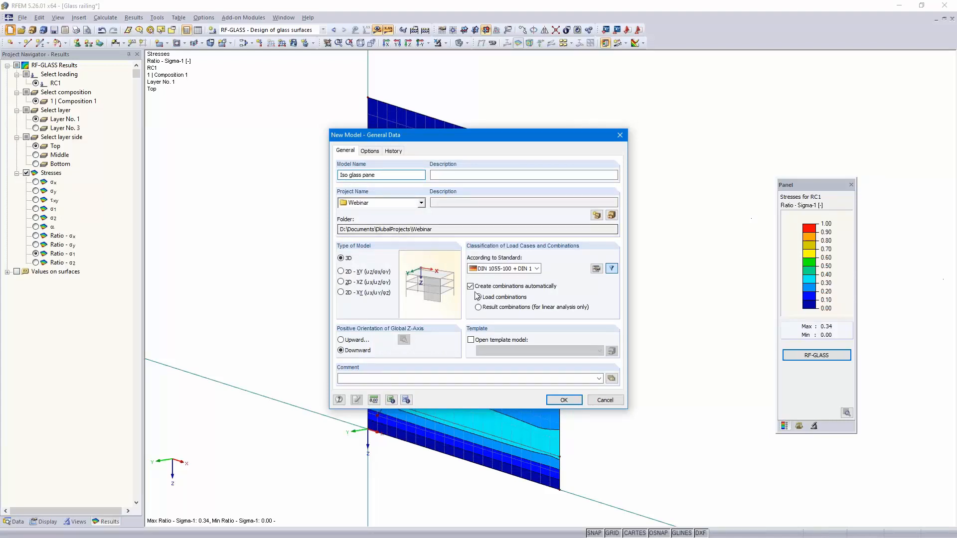
left_click(564, 402)
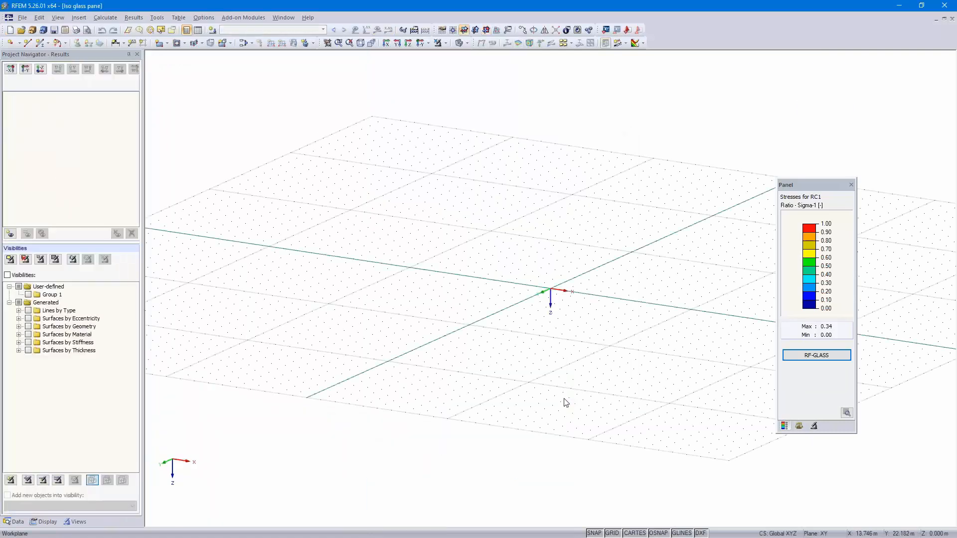
Step: Set the work plane's grid point spacing to 0.25 m in both directions
left_click(412, 45)
scroll(638, 279, "up", 2)
scroll(637, 277, "up", 2)
middle_click_drag(638, 280, 598, 325)
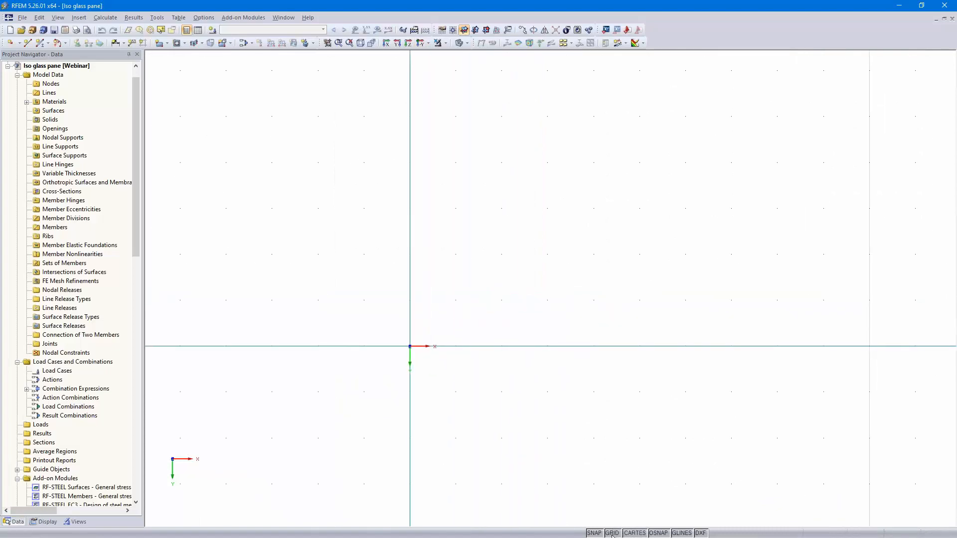
right_click(613, 534)
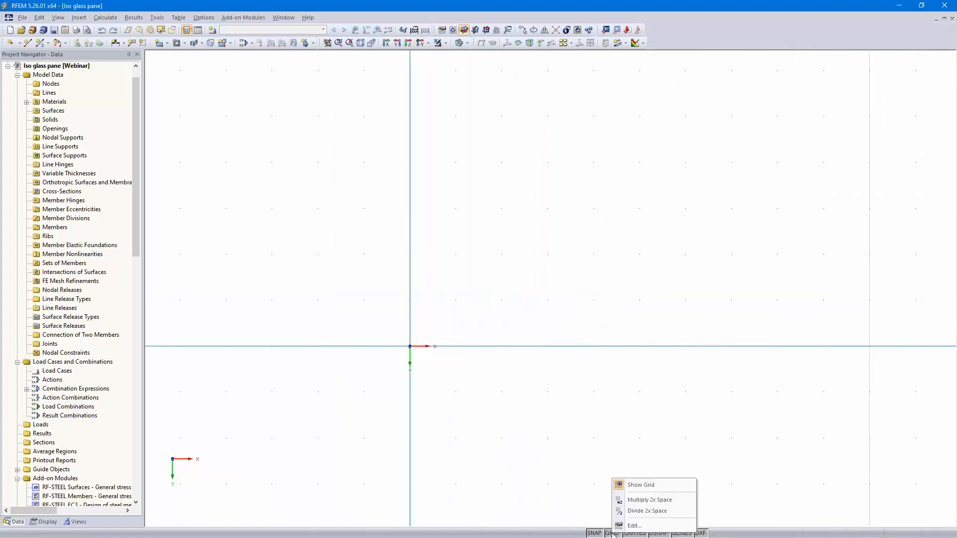
left_click(633, 526)
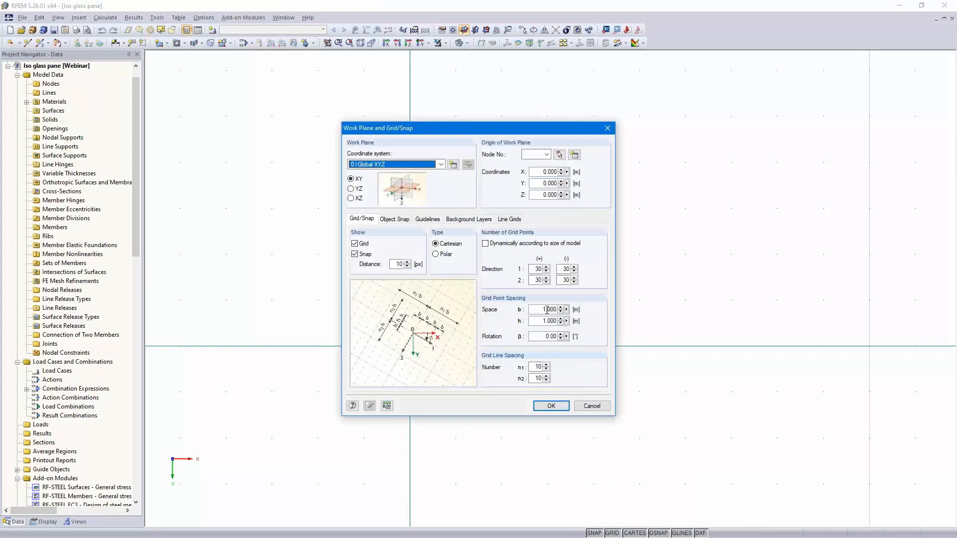
left_click(547, 309)
type(".25")
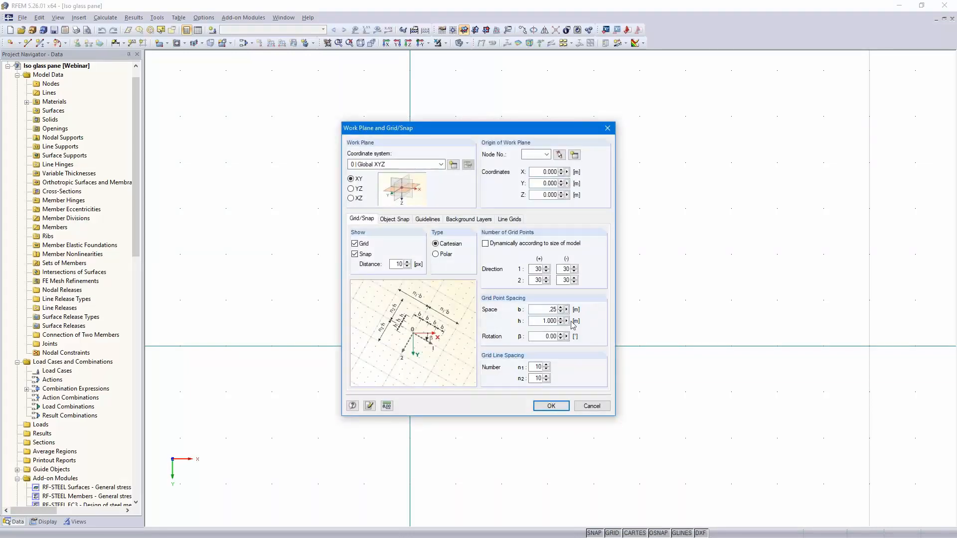
left_click(541, 322)
key("BackSpace")
left_click(549, 407)
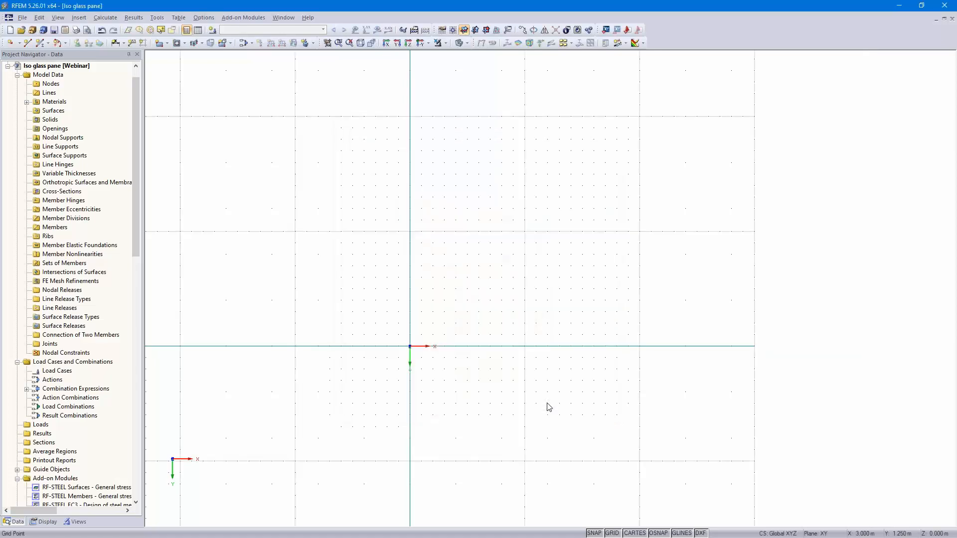
Step: Draw an arc via edge nodes from the origin to X 1.5 m on the X-axis, with radius 1.3 m and reversed orientation
scroll(399, 375, "up", 5)
middle_click_drag(438, 275, 455, 345)
scroll(451, 341, "up", 1)
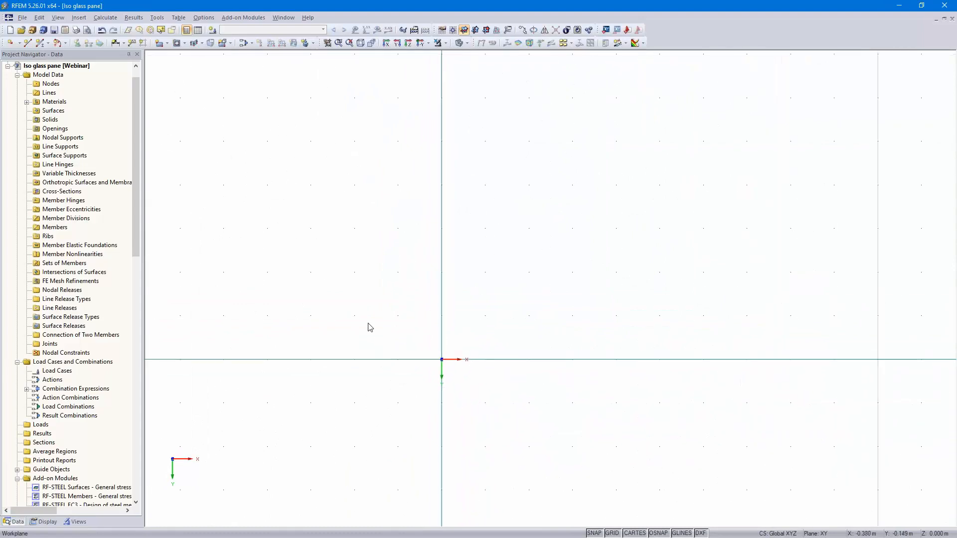
left_click(67, 44)
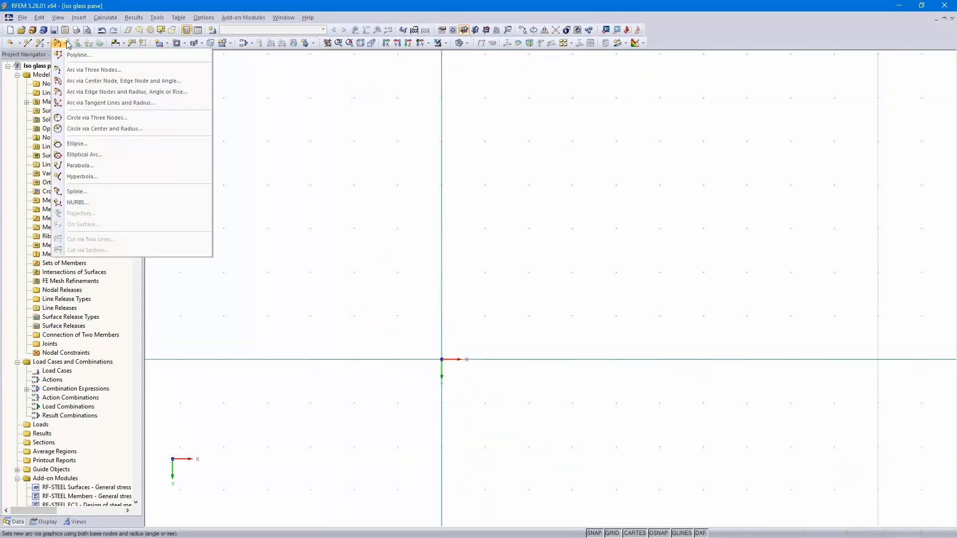
left_click(115, 92)
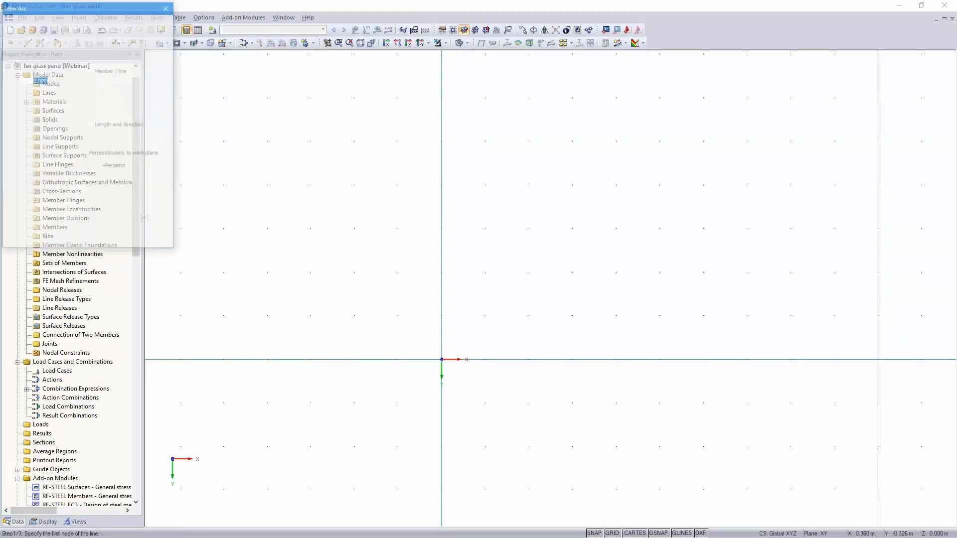
left_click(441, 360)
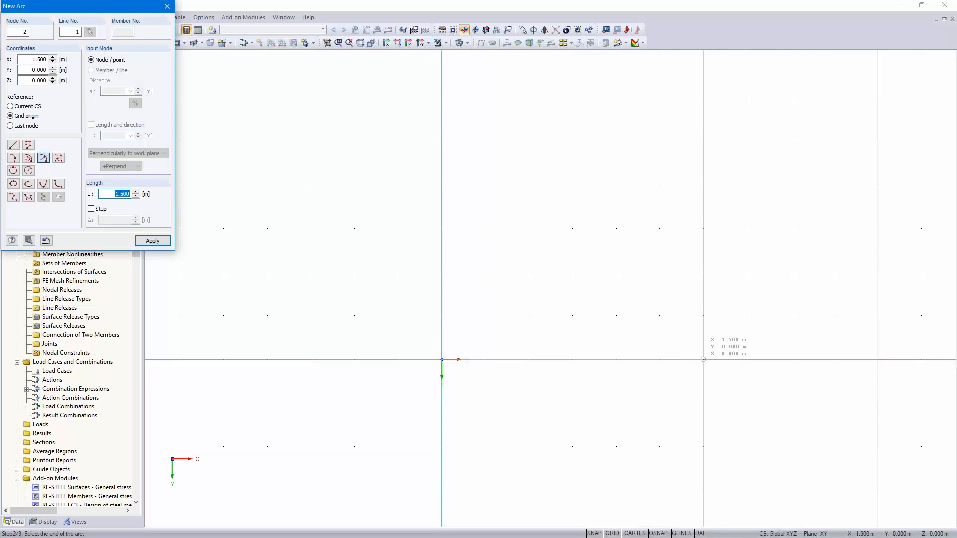
left_click(703, 359)
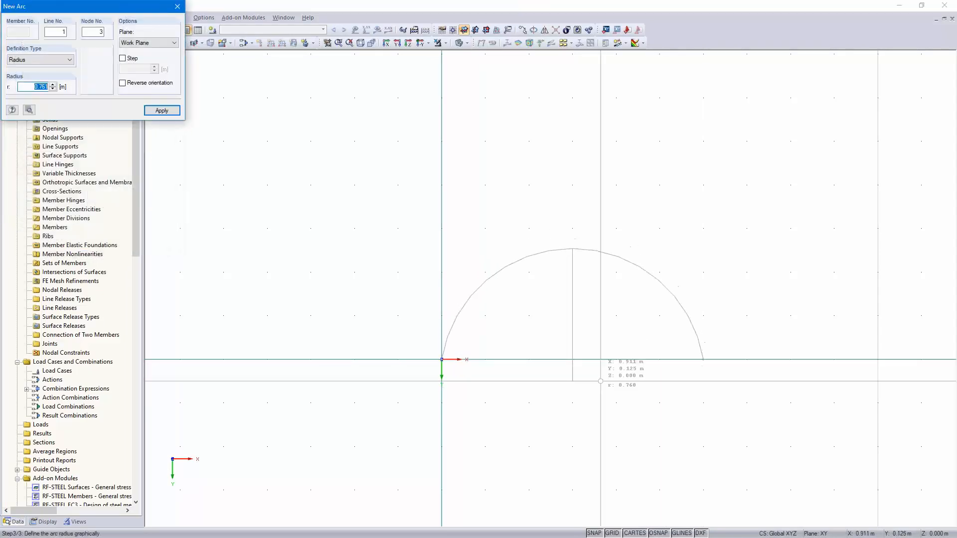
left_click(123, 84)
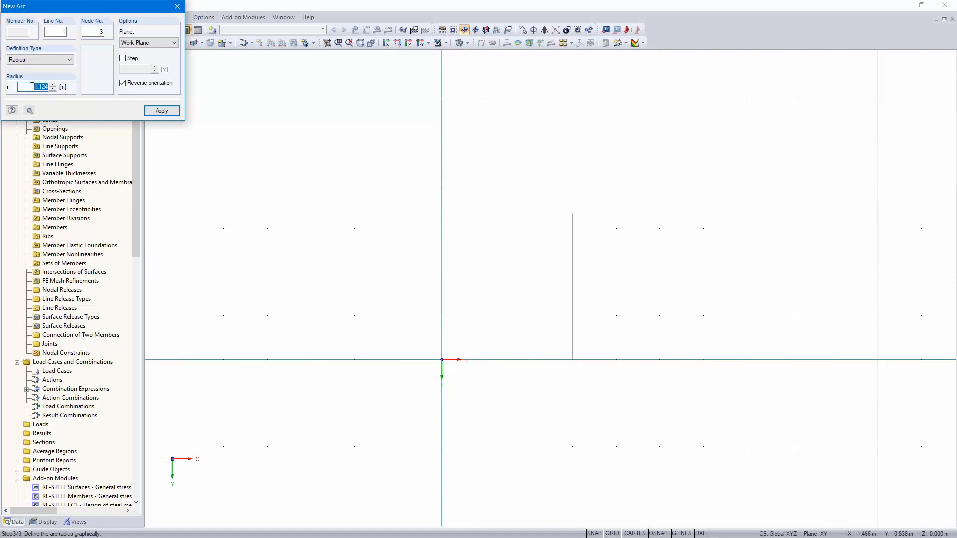
type("1.3")
key("Return")
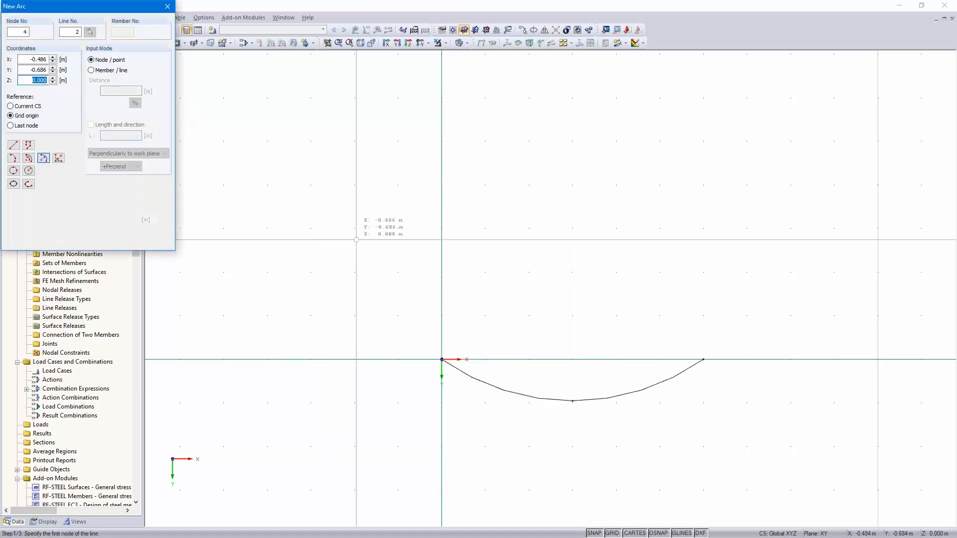
key("Escape")
Step: Copy the arc once by -1.7 m in Z, creating new surfaces between the selected line and its copy
middle_click_drag(677, 339, 566, 389, "ctrl")
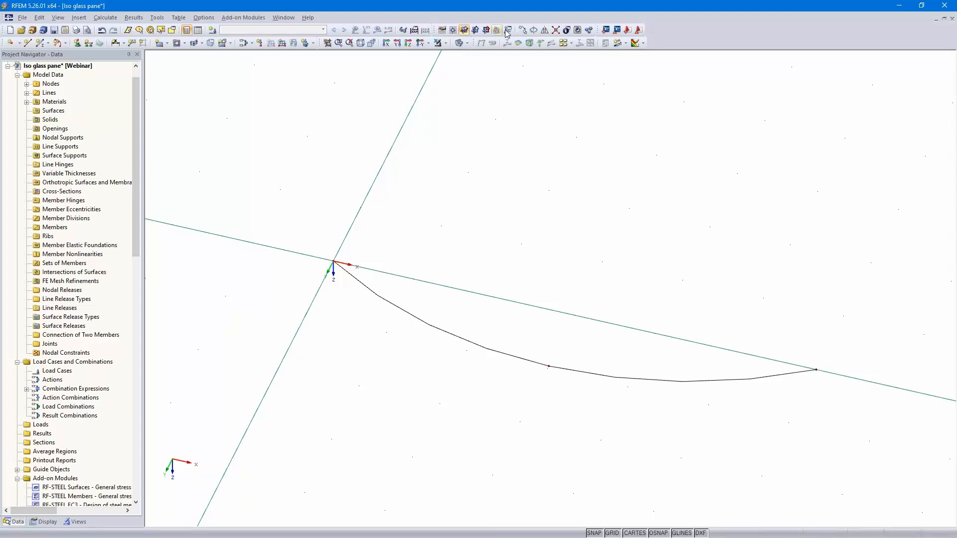
left_click(483, 348)
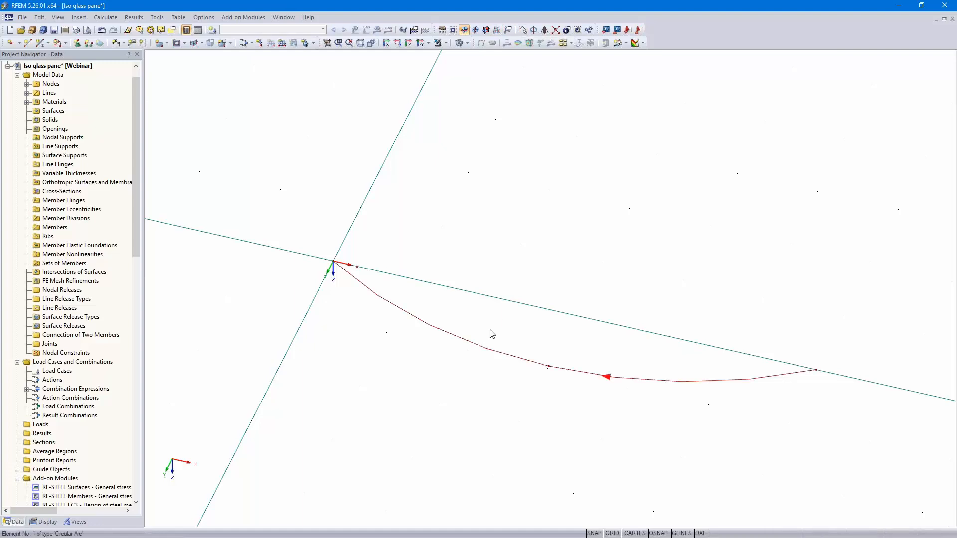
left_click(523, 30)
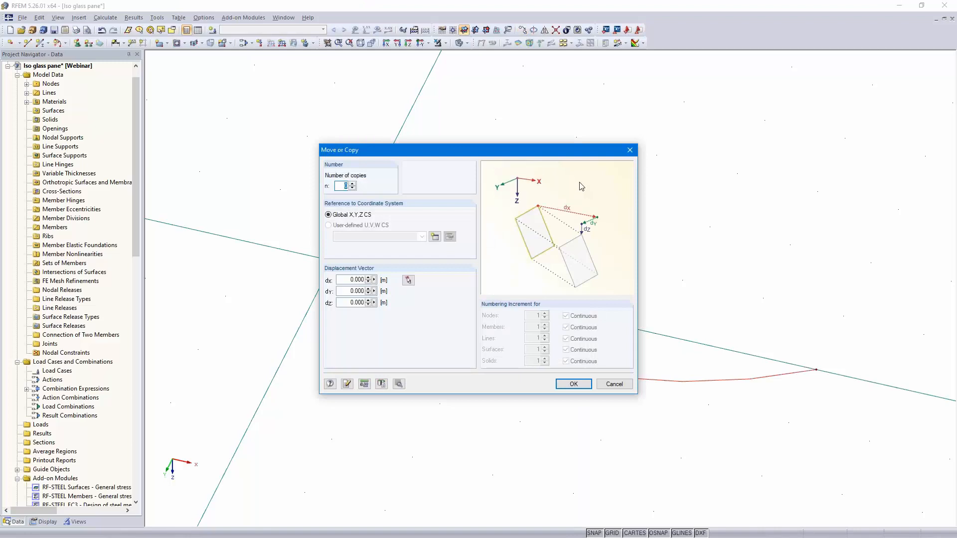
left_click(352, 185)
left_click(345, 302)
type("-1.7")
left_click(399, 384)
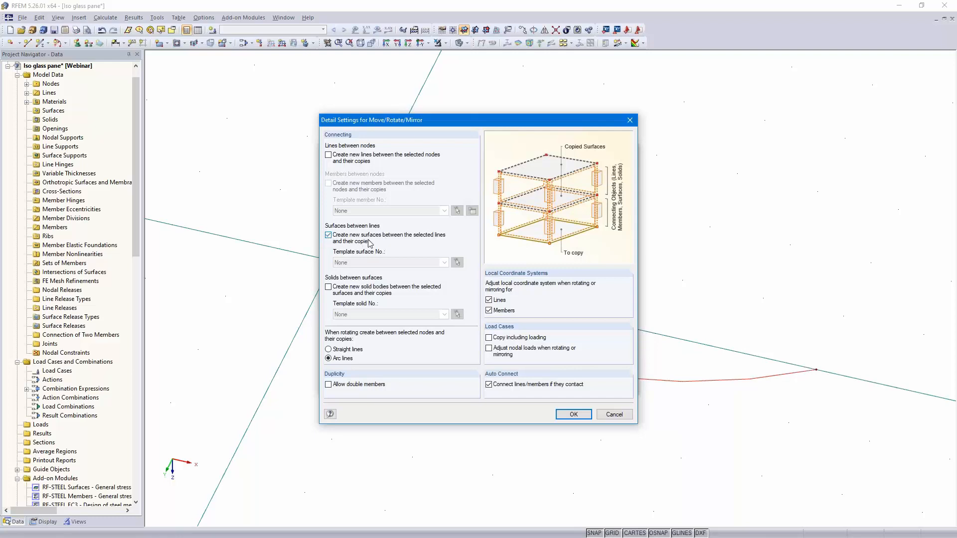
left_click(573, 415)
left_click(573, 385)
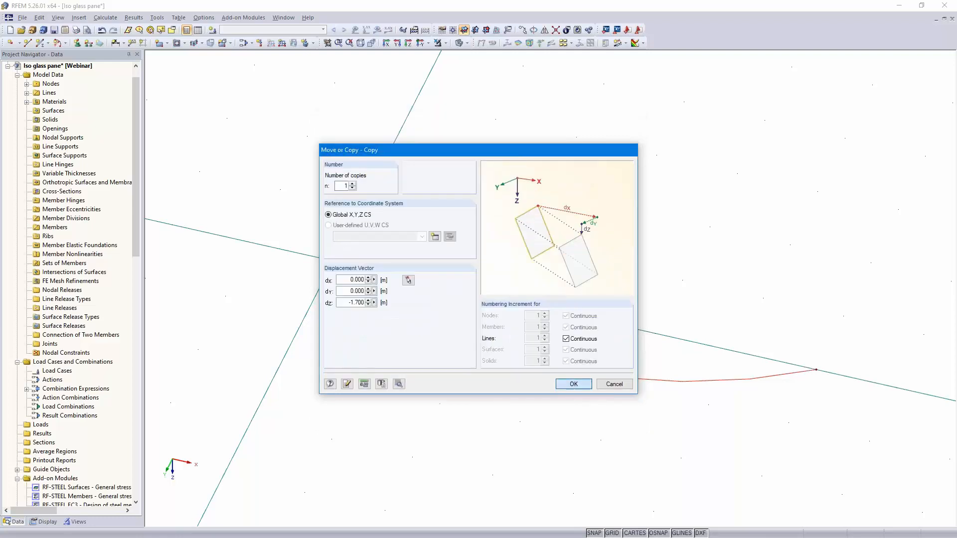
Step: Inspect the curved surface's geometry and stiffness type in its properties, and close them without changes
scroll(558, 399, "down", 1)
middle_click_drag(539, 387, 478, 461)
scroll(486, 459, "down", 1)
middle_click_drag(763, 291, 770, 258, "ctrl")
scroll(683, 348, "up", 2)
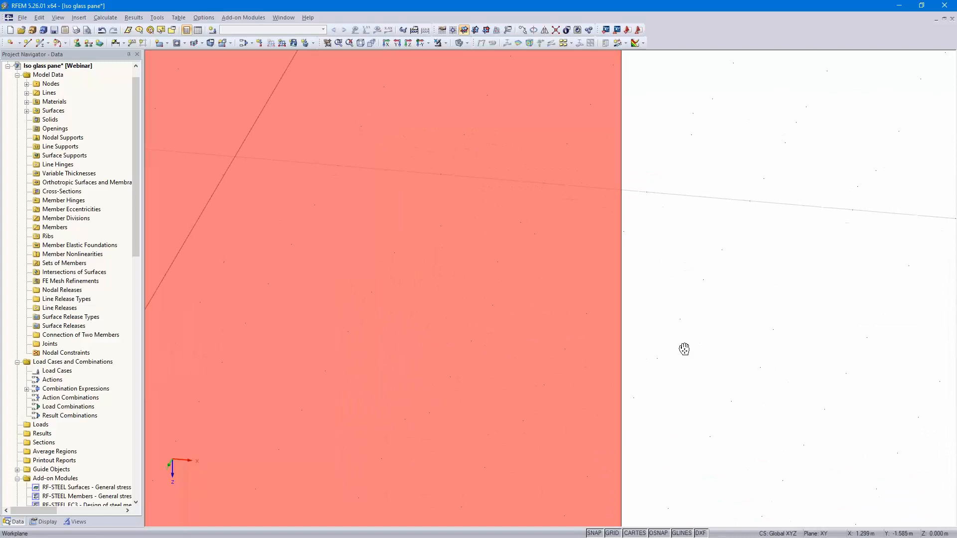
scroll(686, 351, "down", 1)
scroll(688, 351, "down", 1)
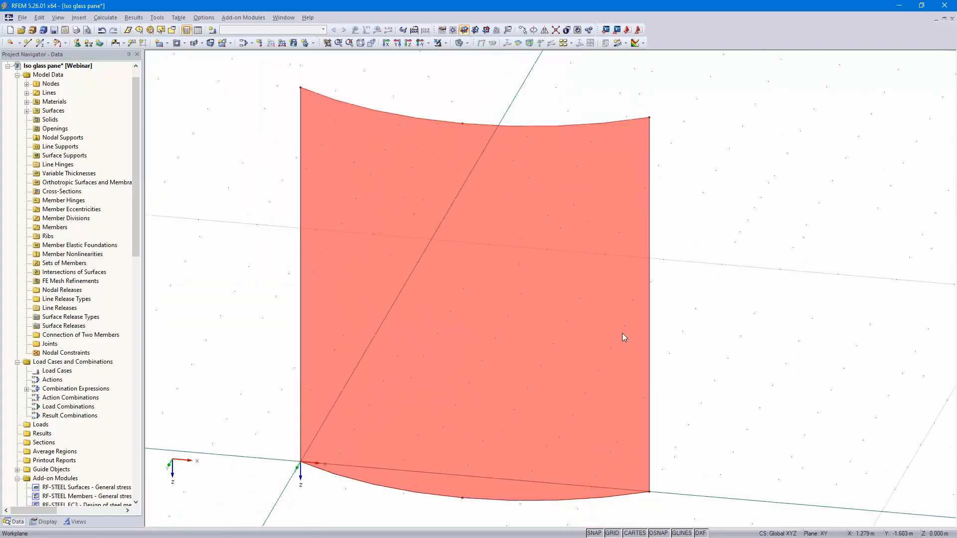
double_click(597, 318)
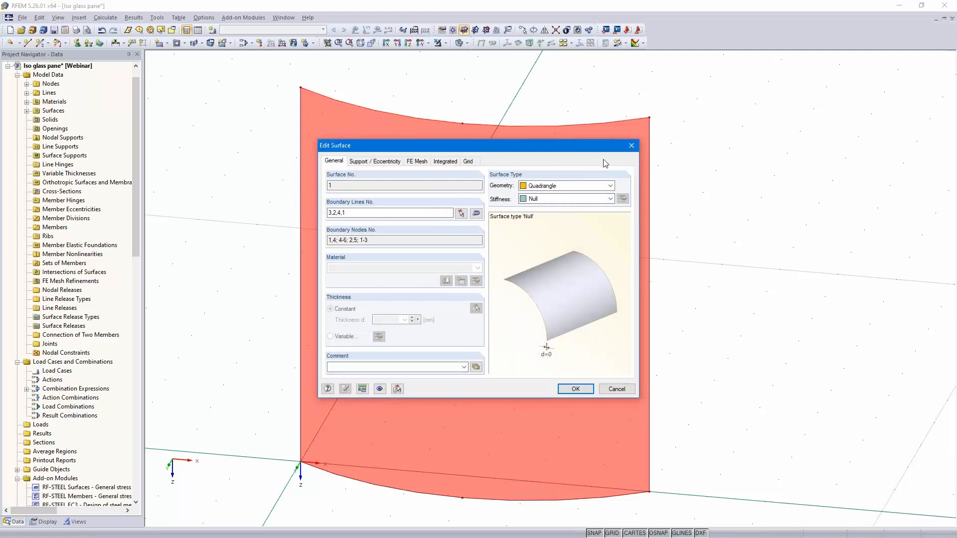
left_click(631, 146)
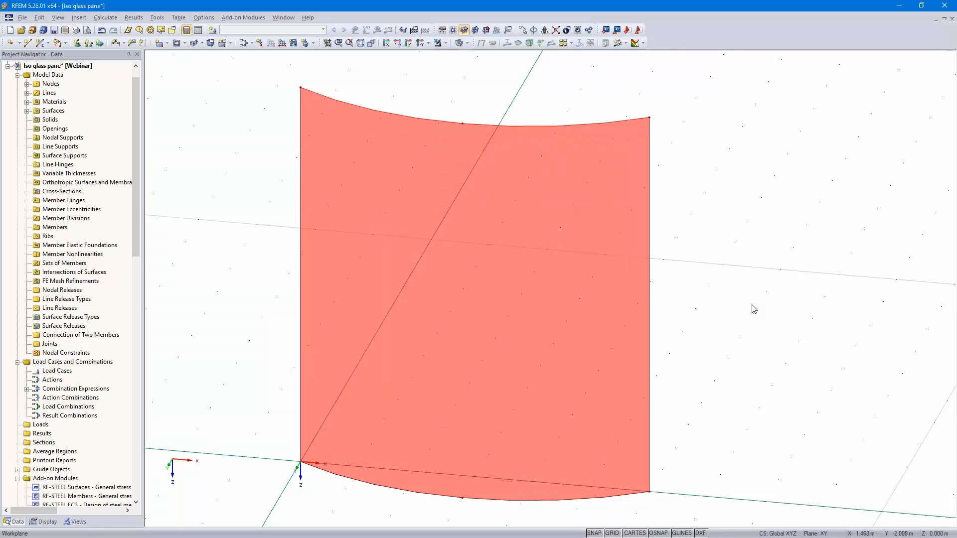
Step: Divide the pane's lower arc by distance, with a new node 0.2 m from the line start
middle_click_drag(752, 297, 763, 287)
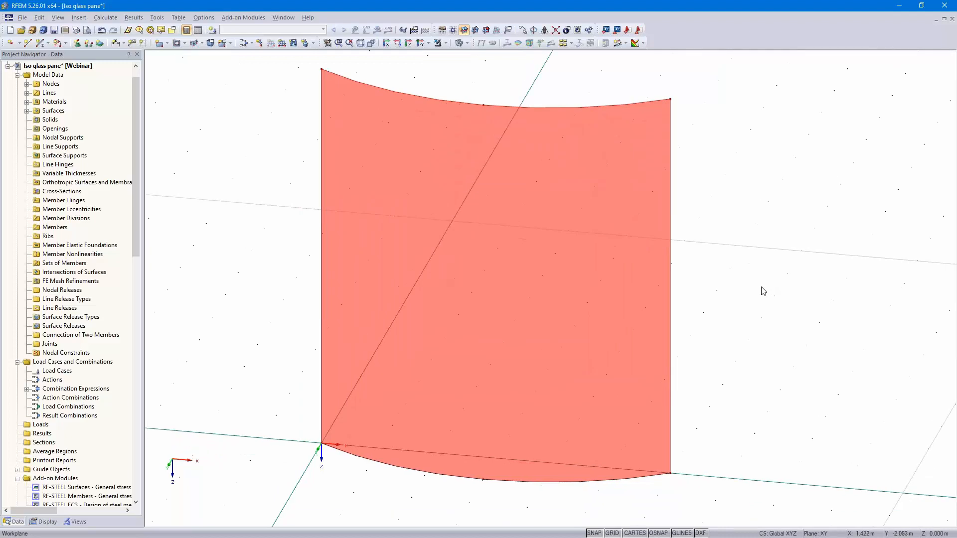
scroll(731, 324, "up", 5)
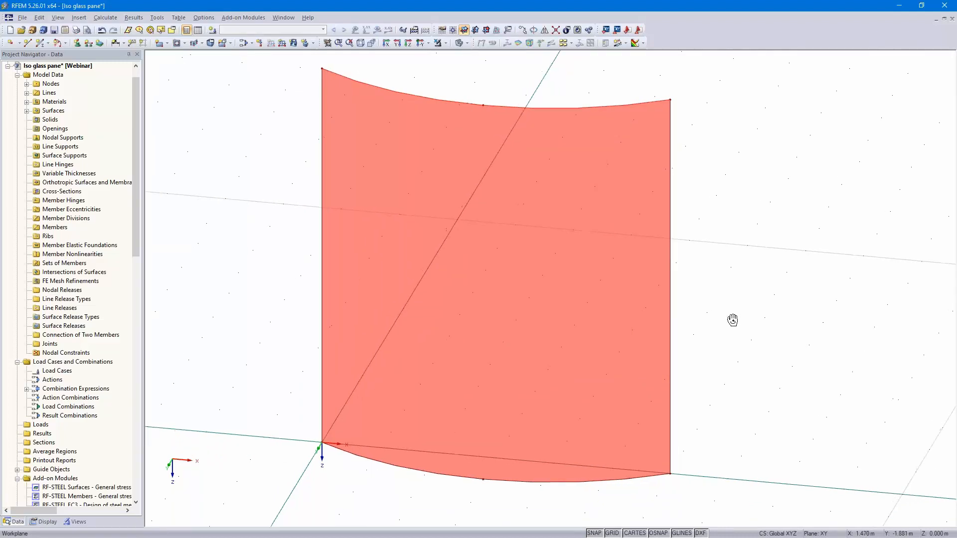
scroll(370, 392, "down", 2)
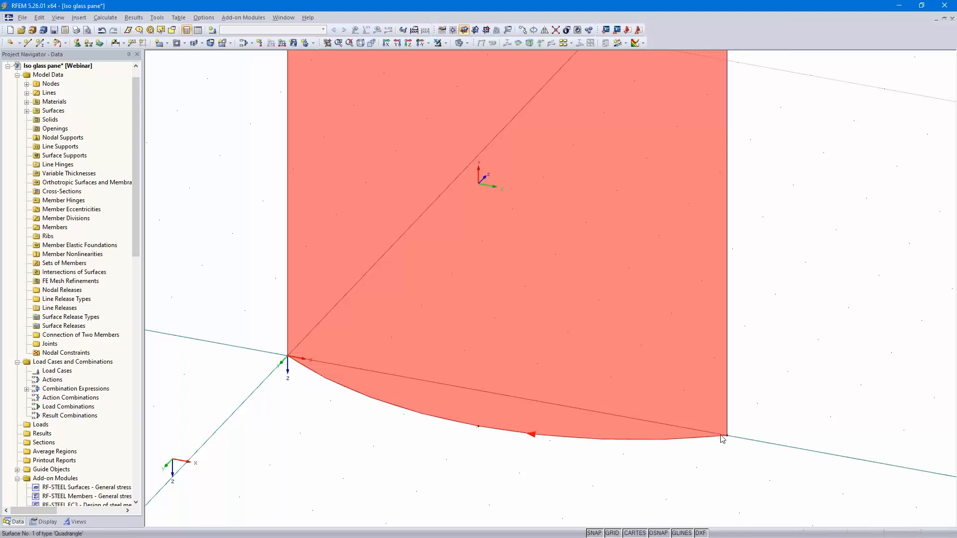
right_click(636, 442)
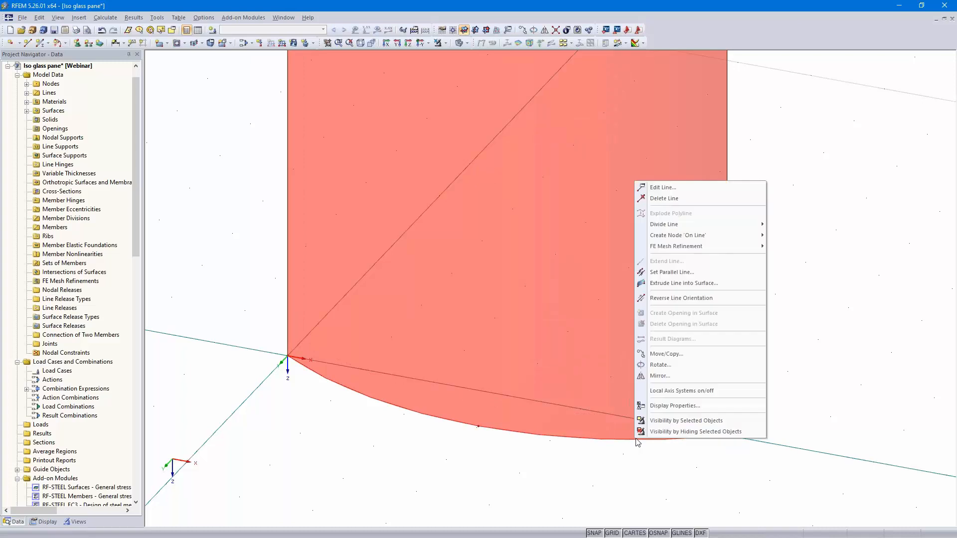
mouse_move(672, 227)
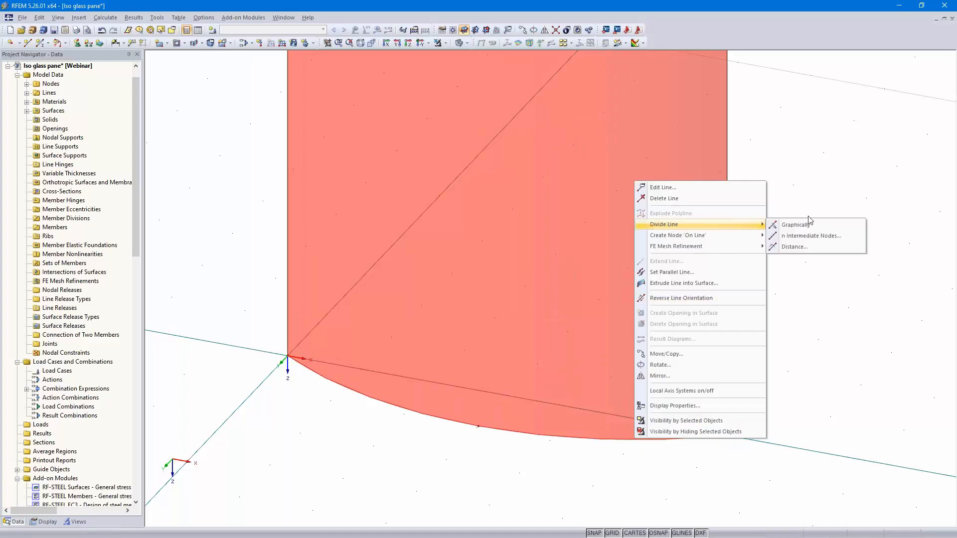
left_click(808, 247)
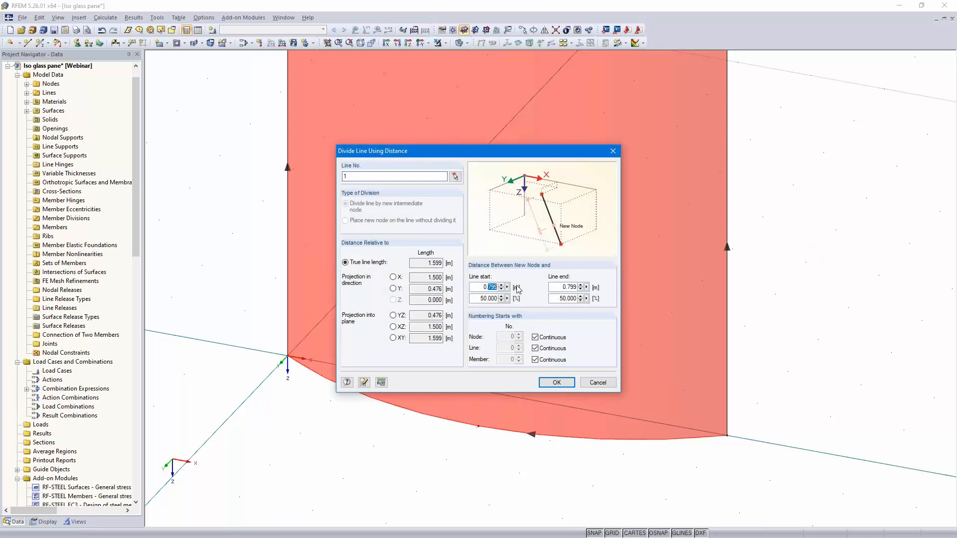
type("2")
left_click(557, 382)
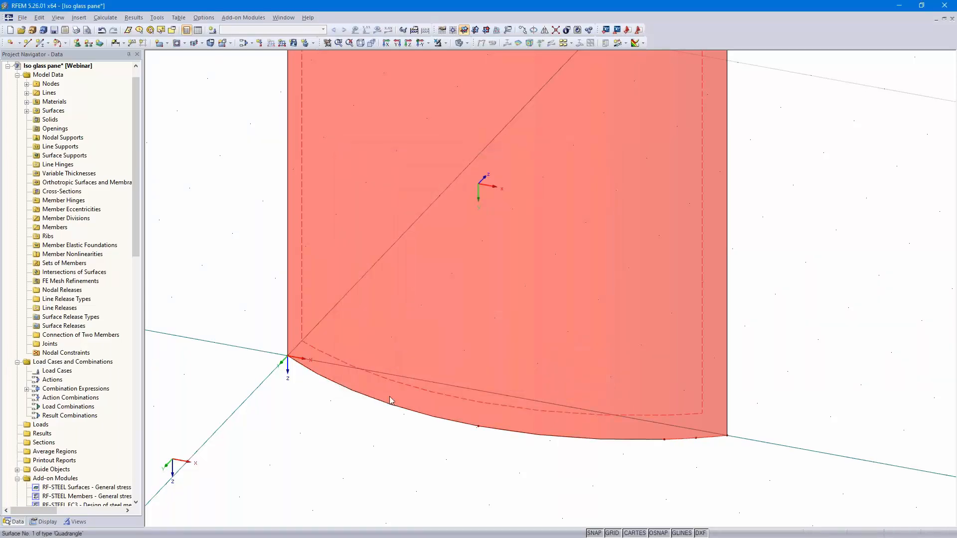
Step: Divide the long remaining part of the lower arc by distance, with a new node 0.2 m from the line end
right_click(377, 402)
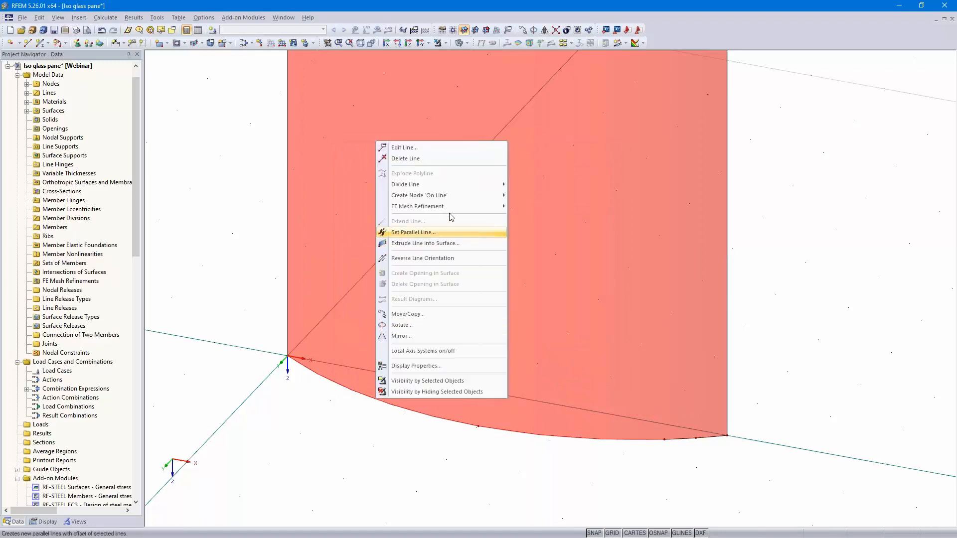
mouse_move(483, 188)
left_click(536, 207)
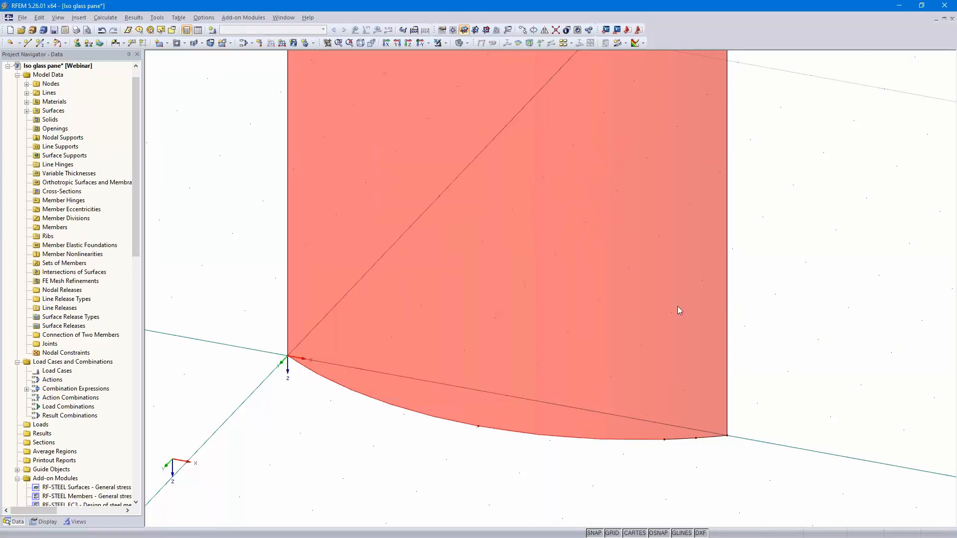
left_click_drag(566, 287, 598, 287)
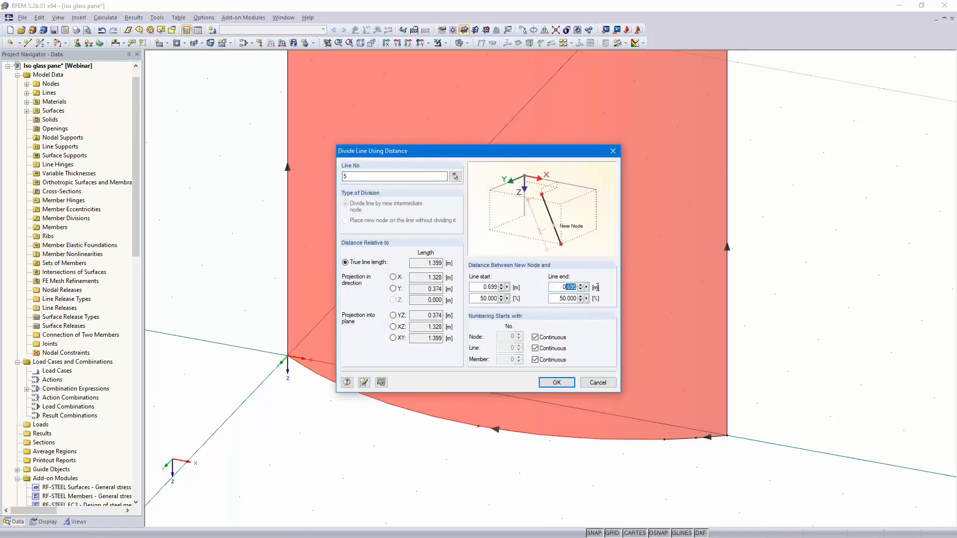
type("2")
key("BackSpace")
type(".2")
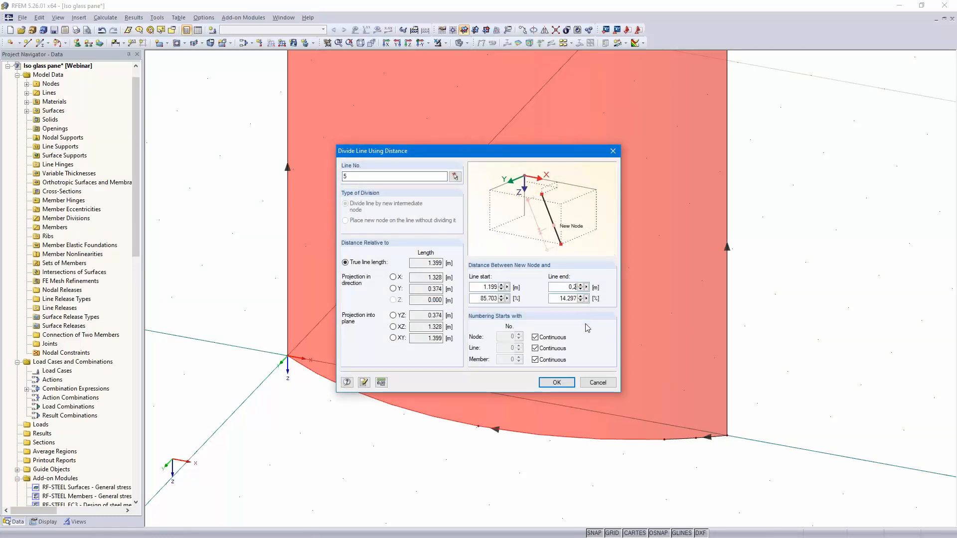
left_click(556, 385)
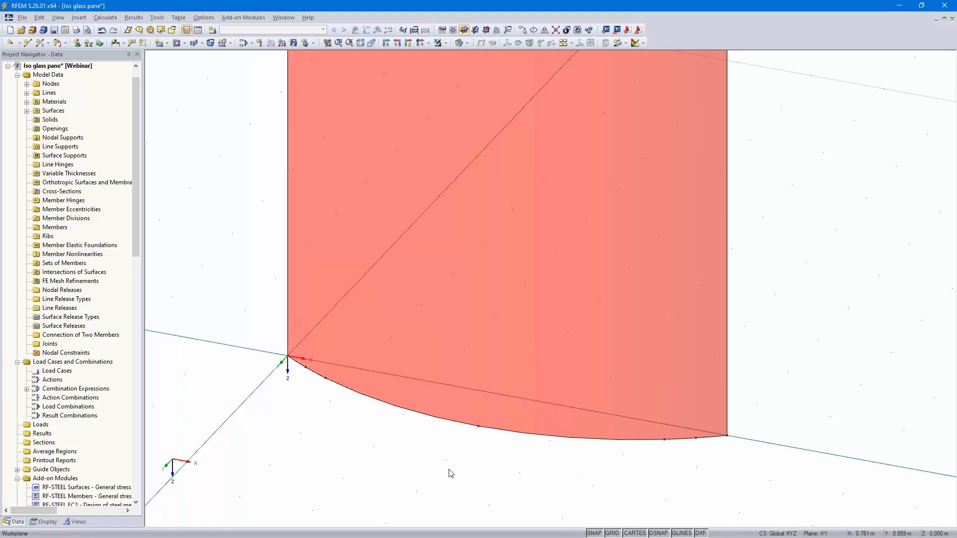
Step: Create load case LC1 with the description Self-weight in the Permanent action category
scroll(643, 335, "down", 4)
middle_click_drag(660, 369, 623, 437)
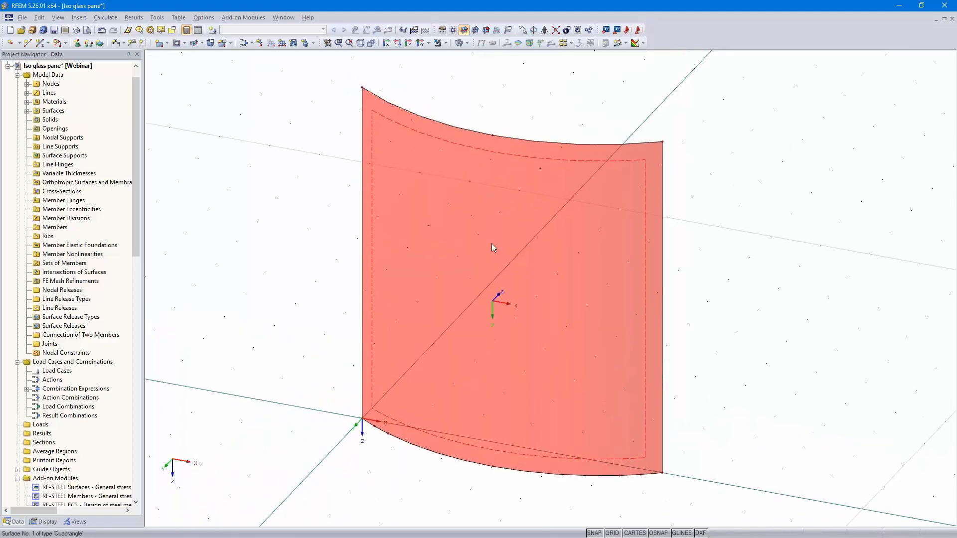
left_click(213, 30)
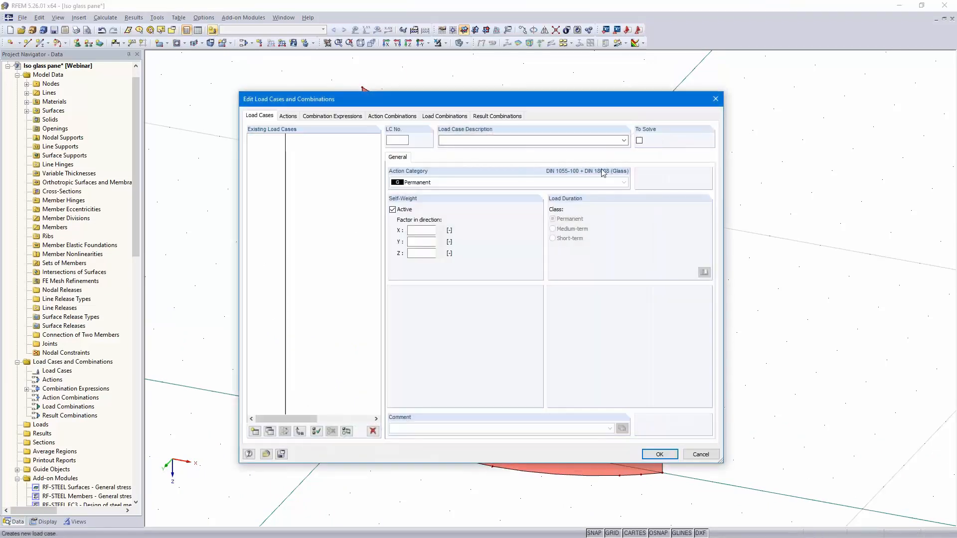
left_click(623, 140)
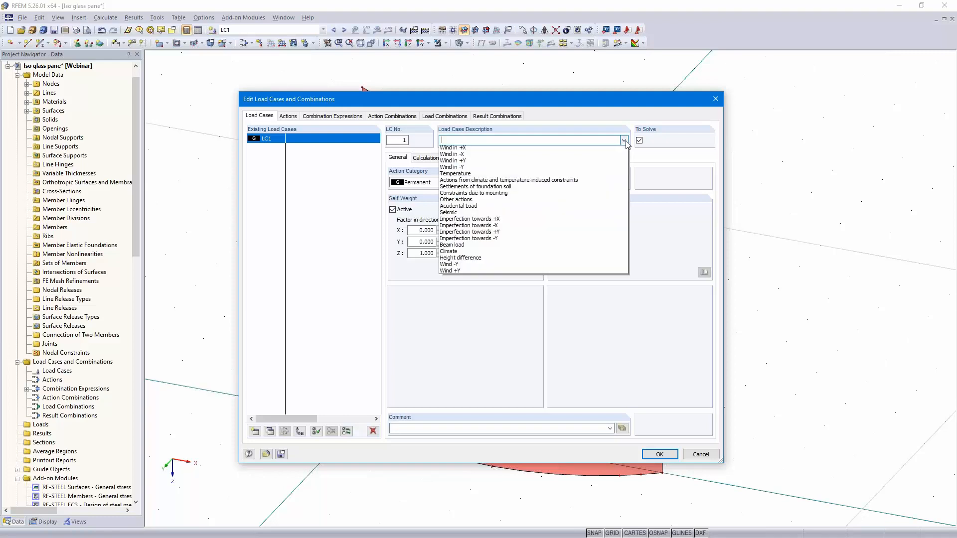
left_click(554, 148)
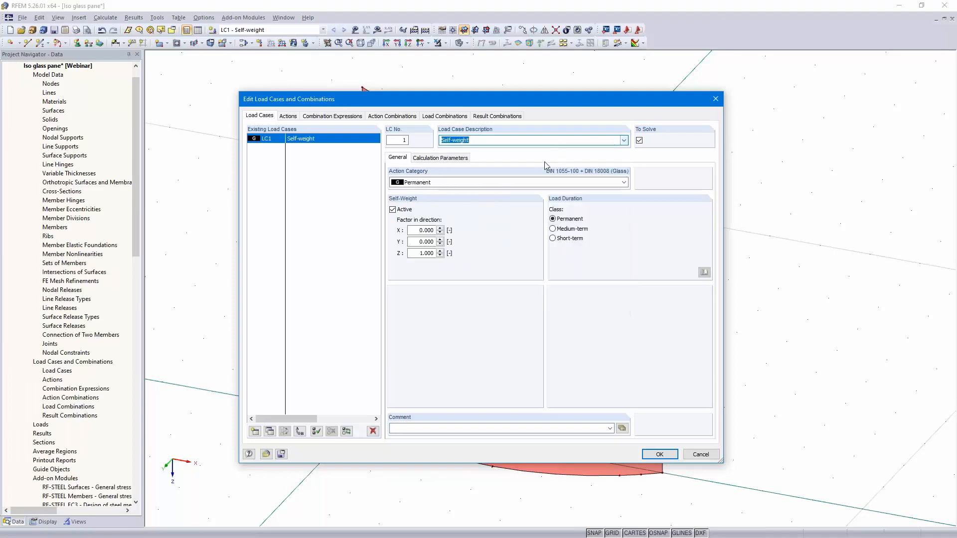
Step: Add load case LC2 with the description Wind, keeping it in the Wind action category
left_click(254, 432)
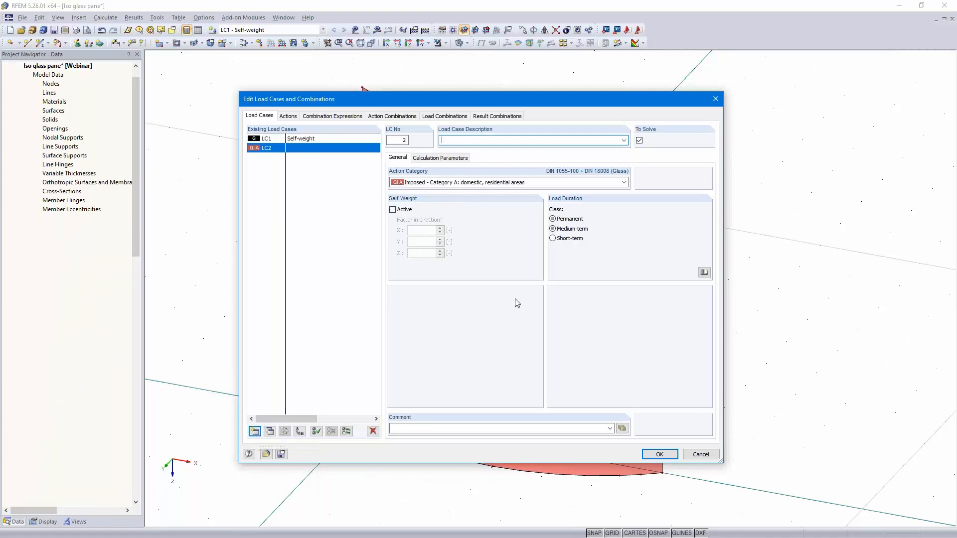
left_click(623, 141)
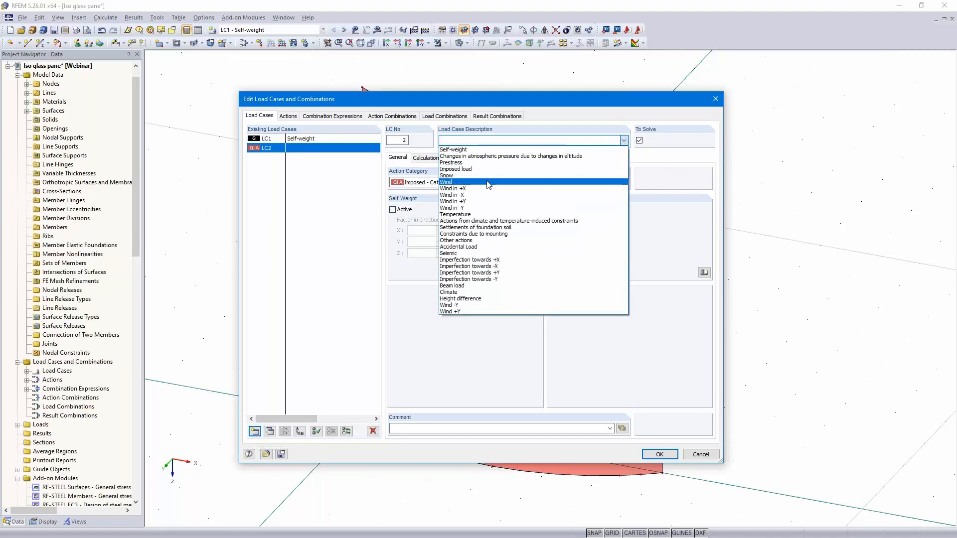
left_click(486, 184)
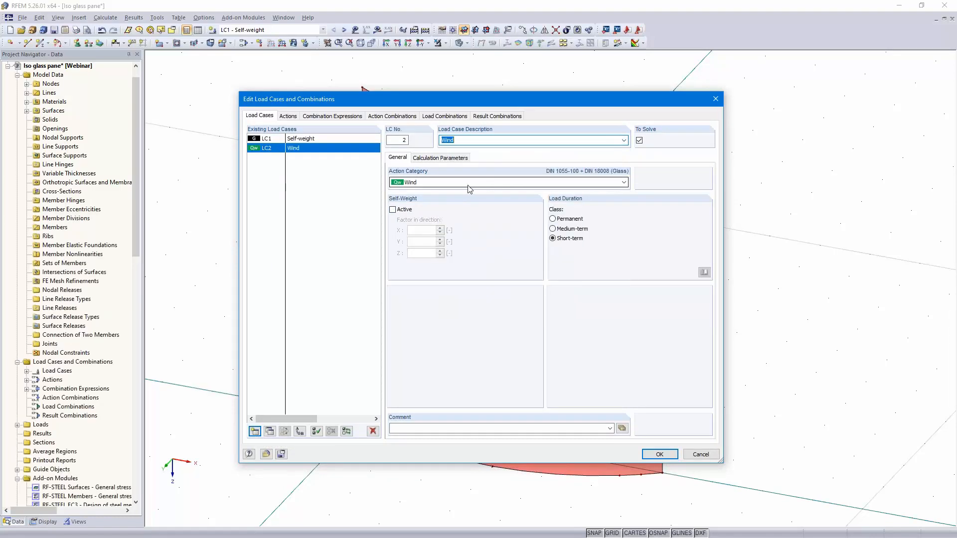
left_click(437, 184)
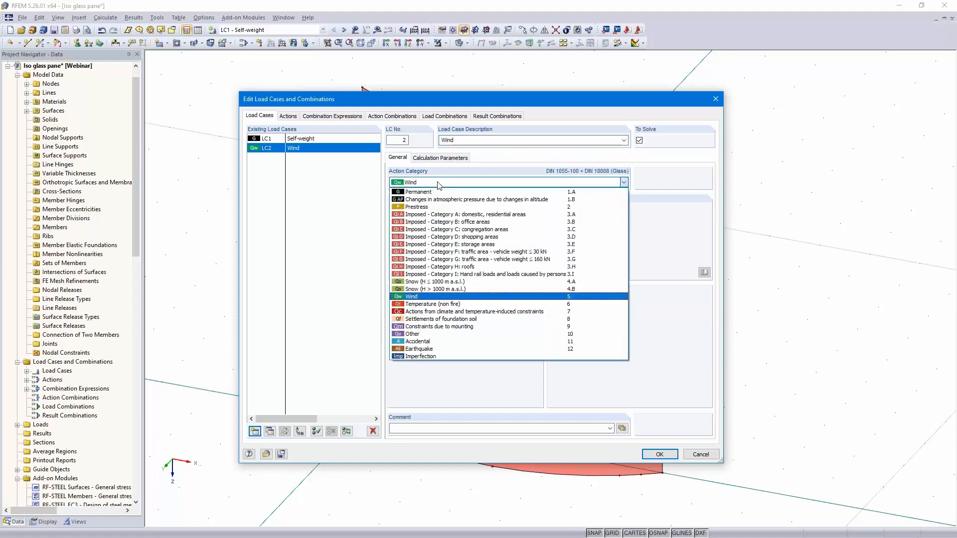
left_click(439, 185)
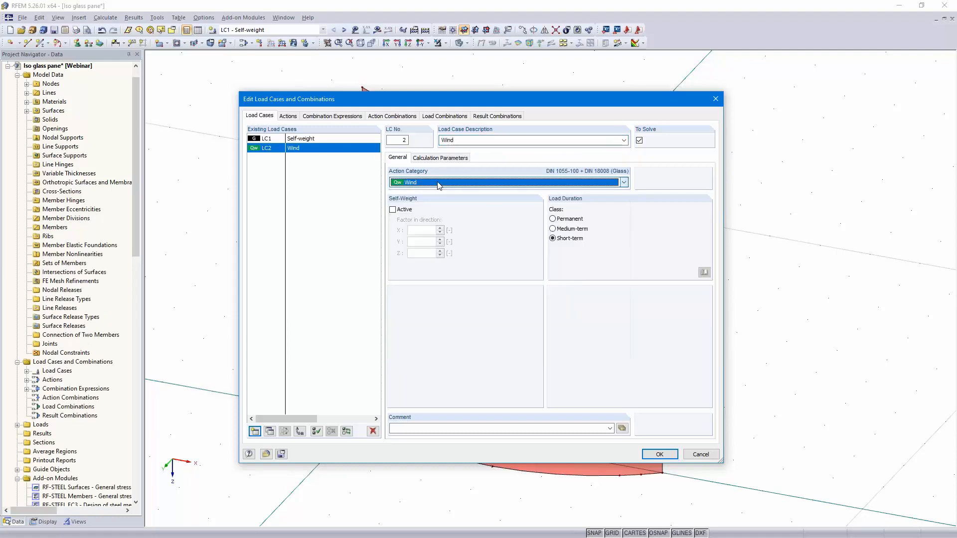
Step: Add load case LC3 "Height difference" with the action category Changes in atmospheric pressure due to changes in altitude
left_click(255, 432)
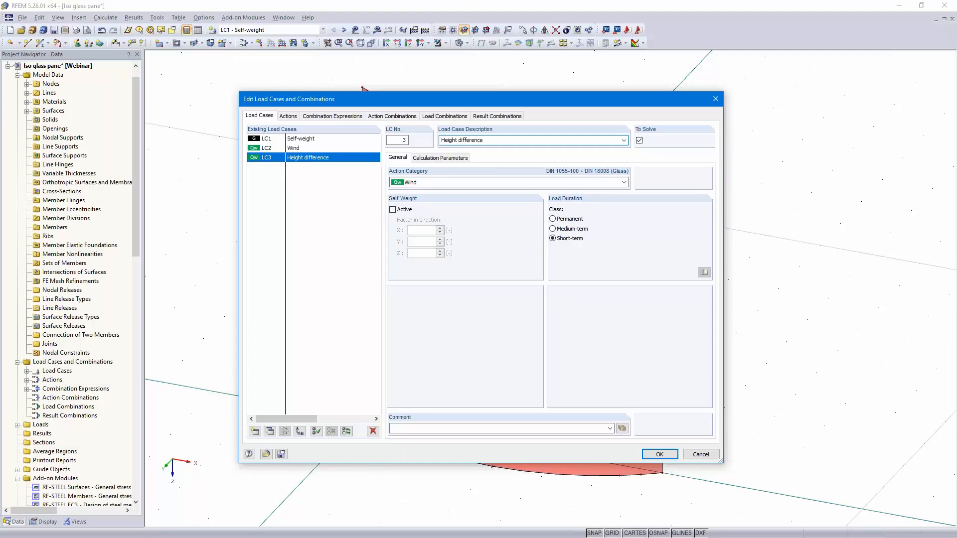
left_click(443, 183)
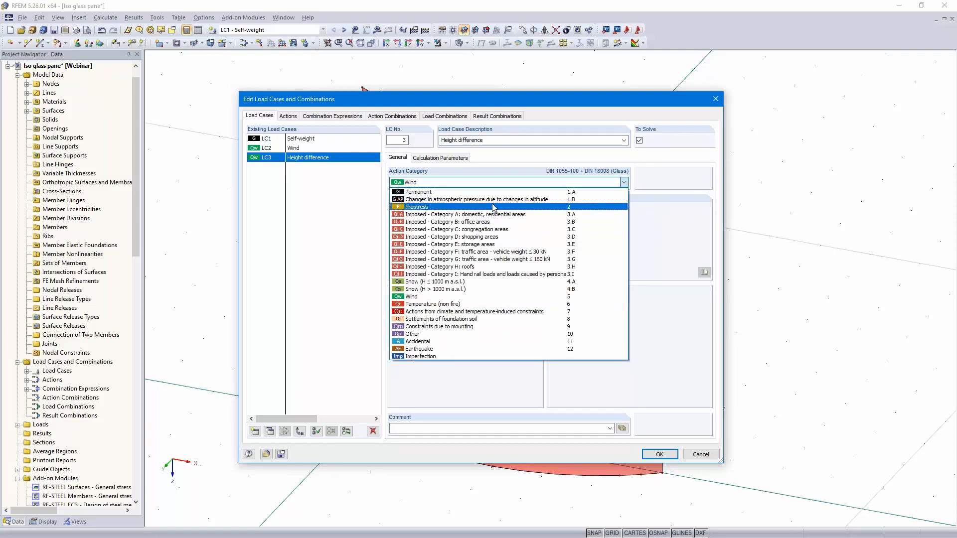
left_click(562, 200)
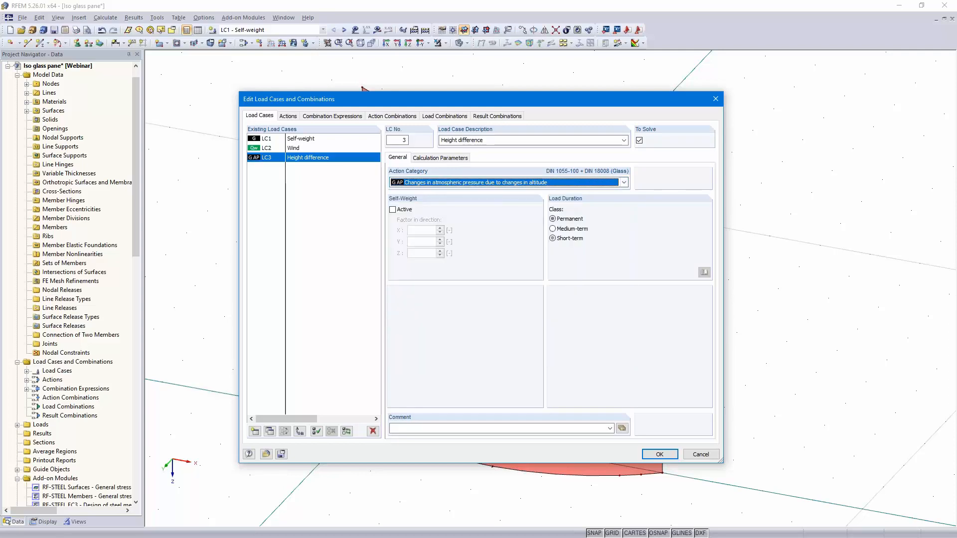
Step: Add load case LC4 "Climate" with the action category Actions from climate and temperature-induced constraints
left_click(255, 431)
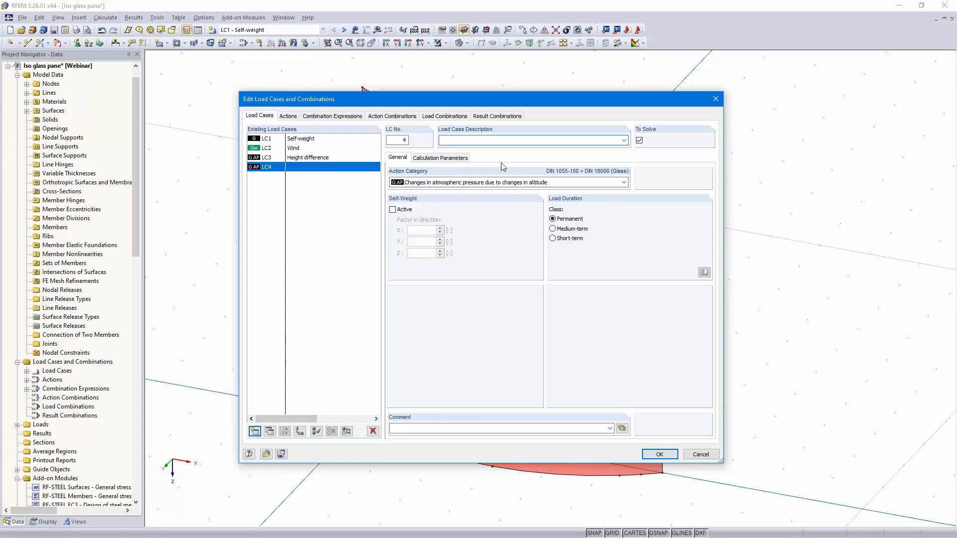
type("Climate")
left_click(623, 182)
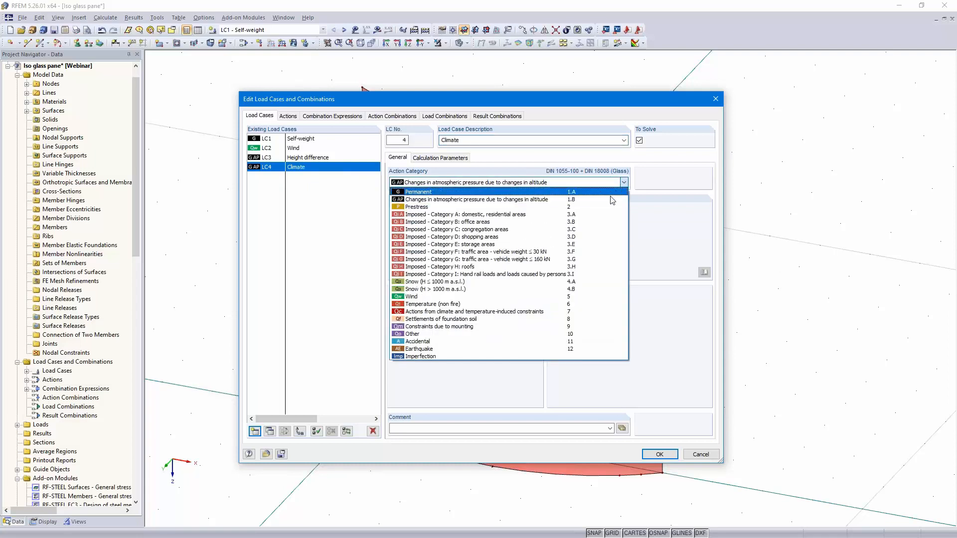
left_click(556, 312)
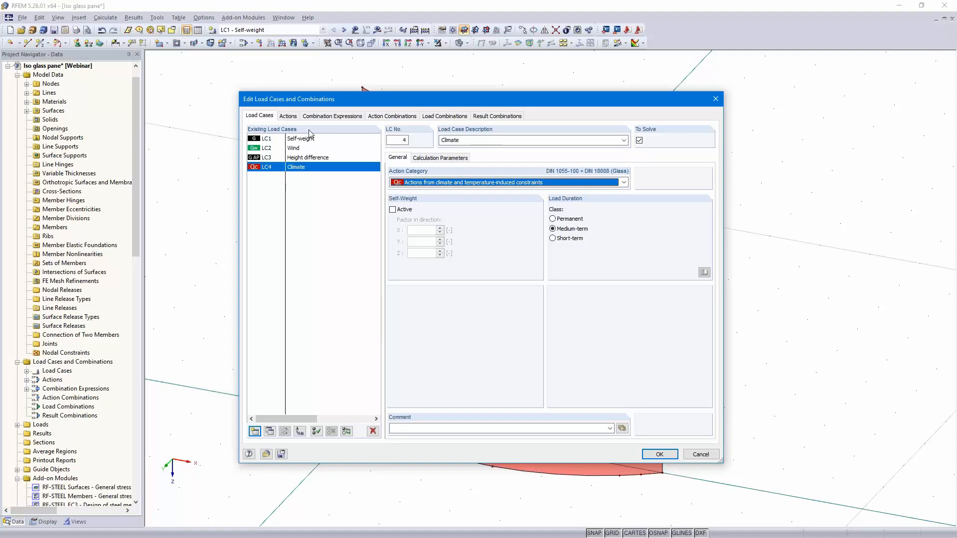
Step: Generate the load and result combinations from the combination expressions, check them, and accept the load case definitions
left_click(330, 117)
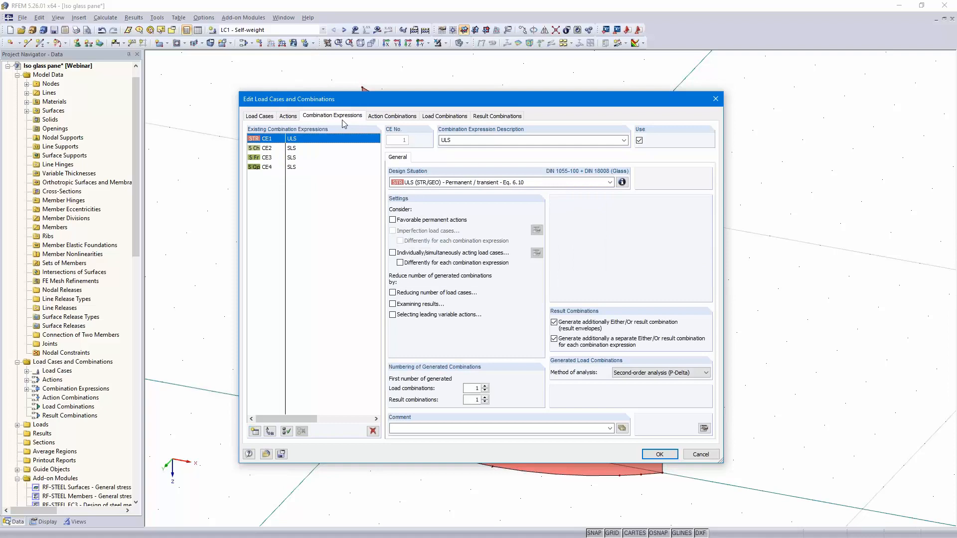
left_click(444, 117)
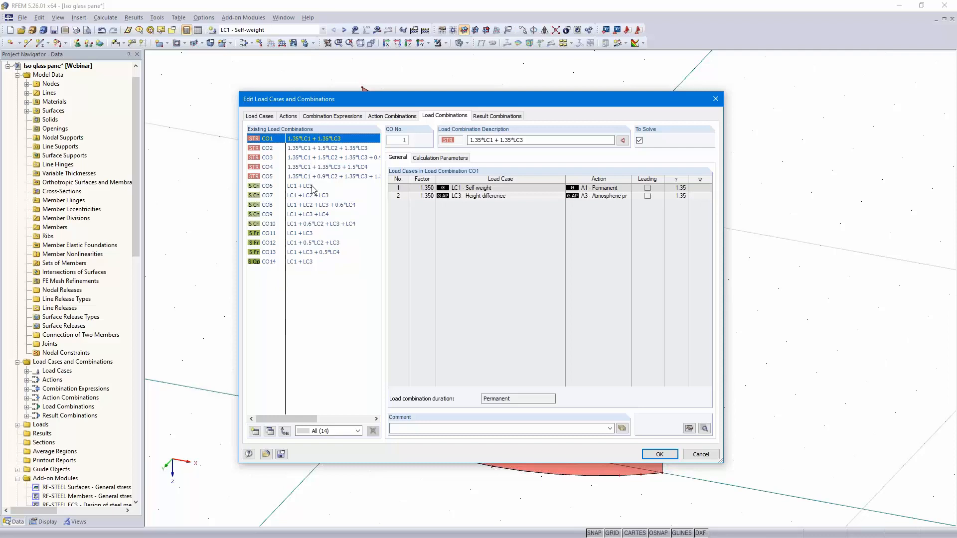
left_click(495, 116)
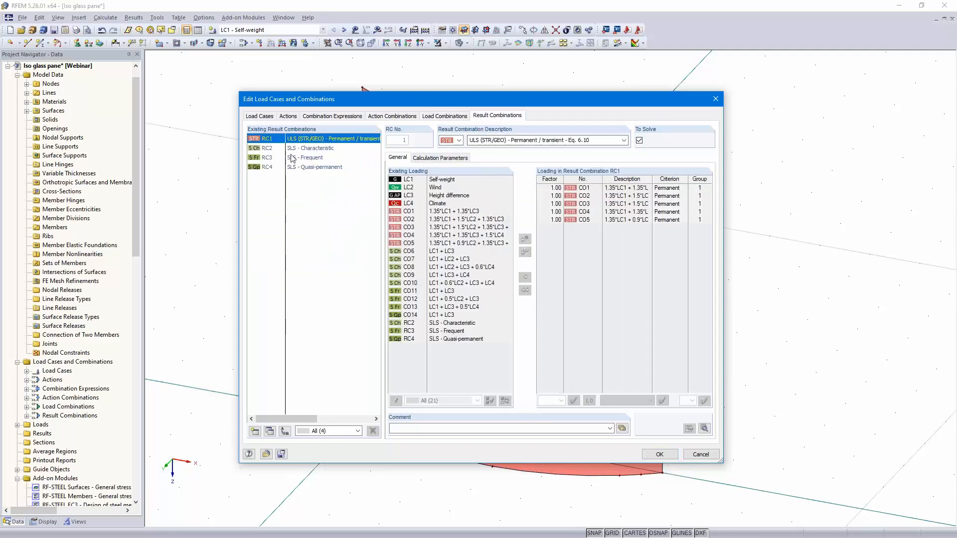
left_click(660, 455)
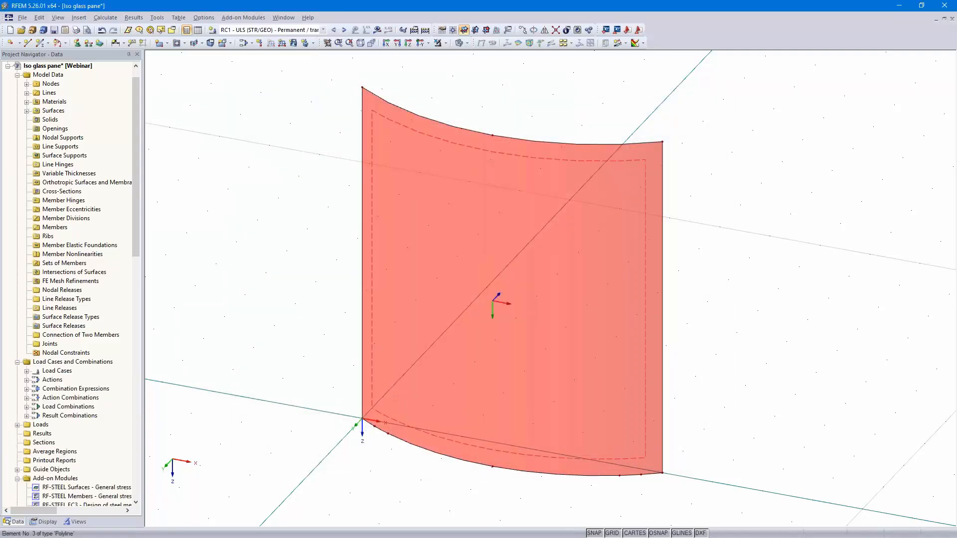
Step: In load case LC2 Wind, apply a uniform surface force of 0.5 kN/m² in local z direction to the curved pane
left_click(324, 30)
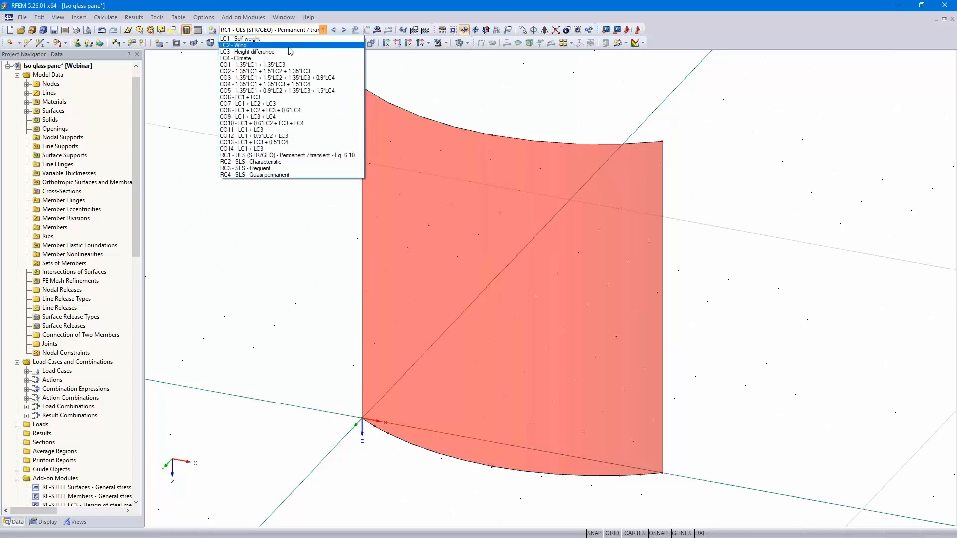
left_click(291, 46)
middle_click_drag(700, 270, 658, 261, "ctrl")
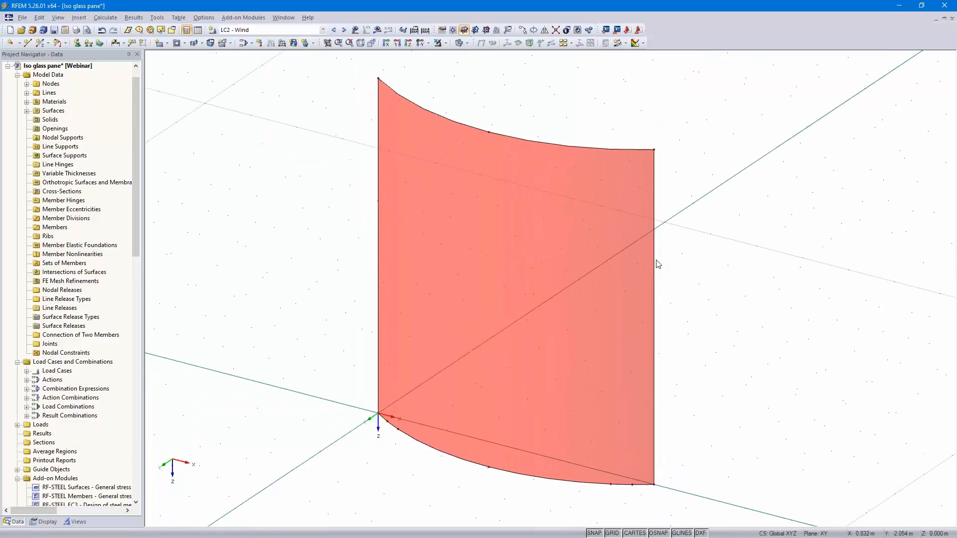
left_click(294, 44)
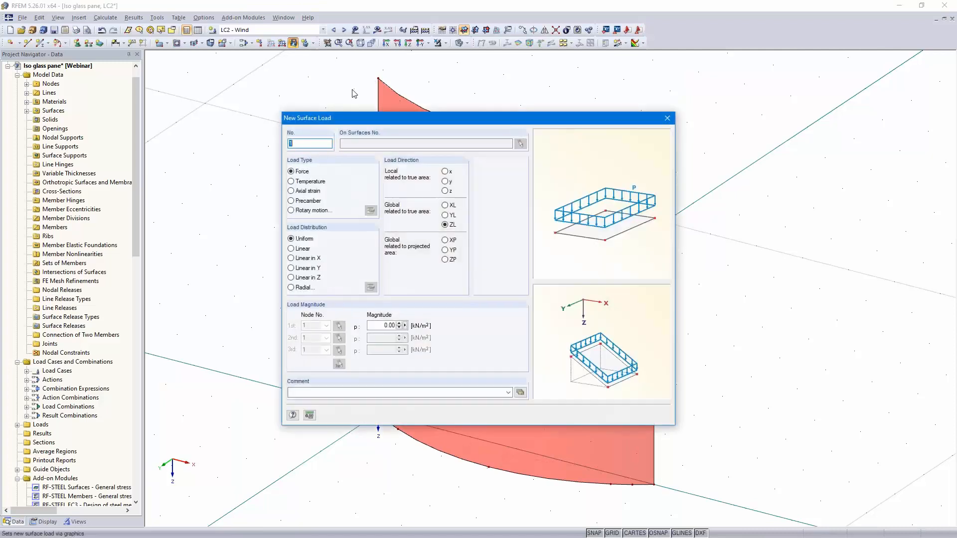
left_click(444, 191)
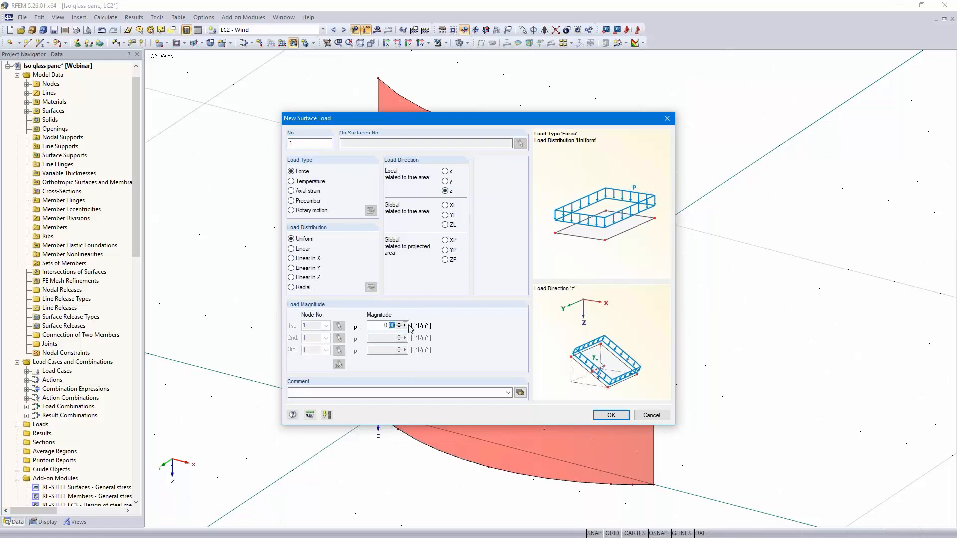
type("5")
left_click(612, 417)
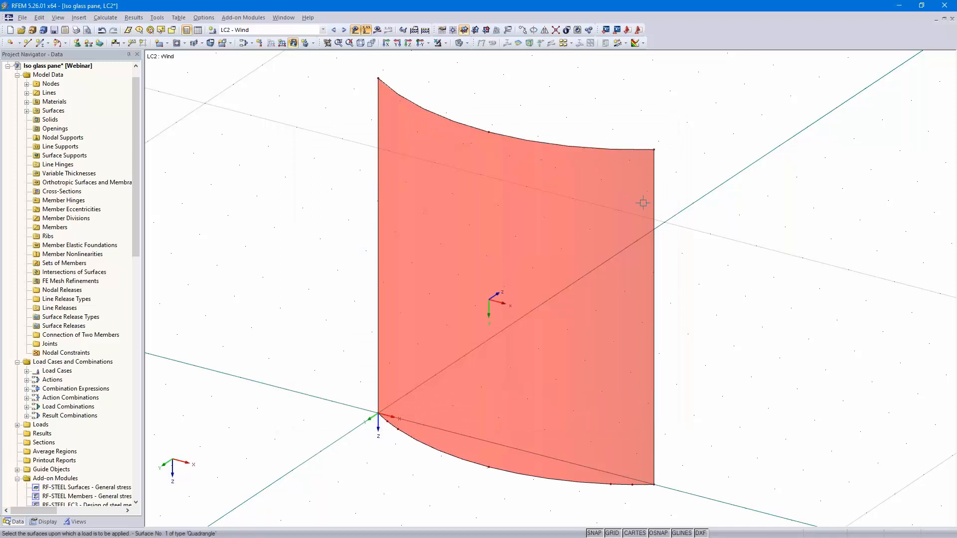
left_click(637, 202)
key("Escape")
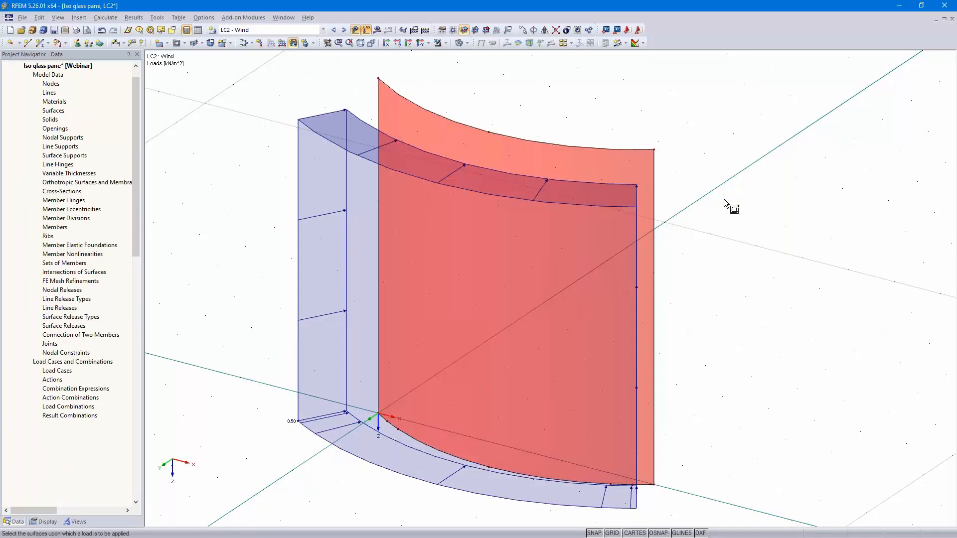
Step: Open the RF-GLASS add-on module and select all surfaces for design
middle_click_drag(712, 250, 595, 226, "ctrl")
scroll(597, 226, "down", 1)
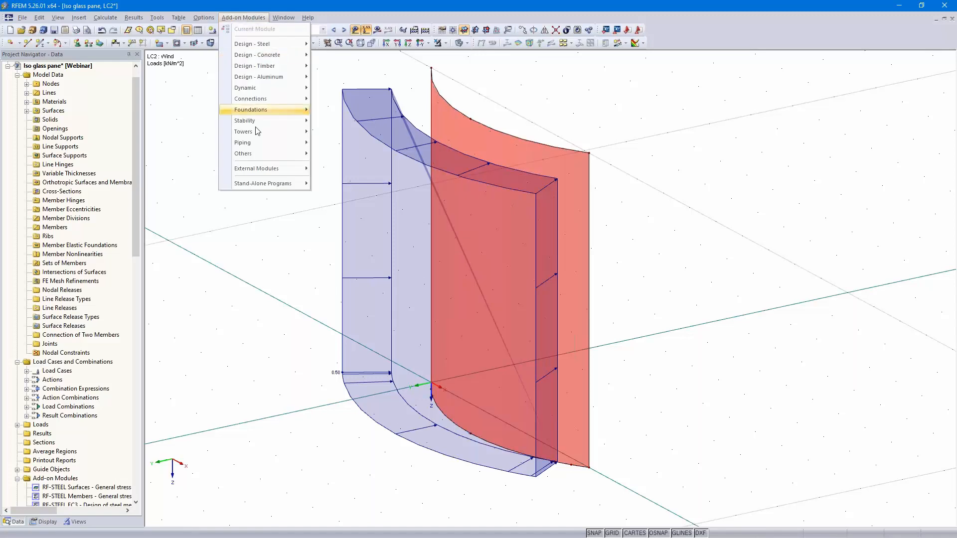
mouse_move(269, 156)
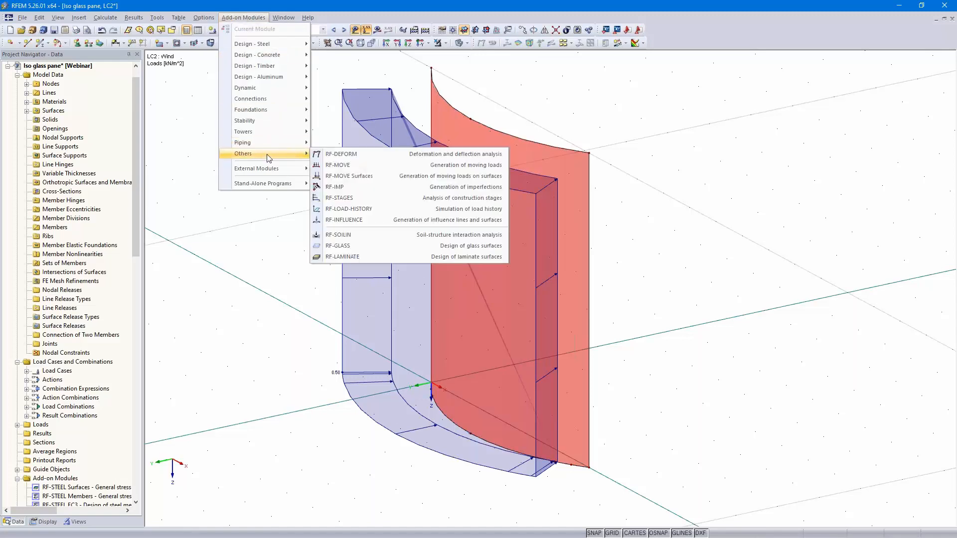
left_click(365, 247)
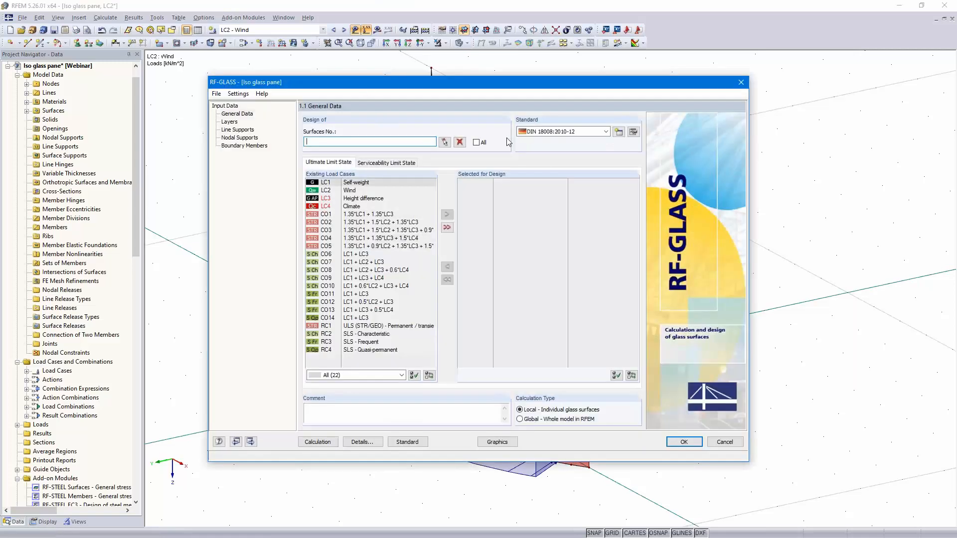
left_click(477, 143)
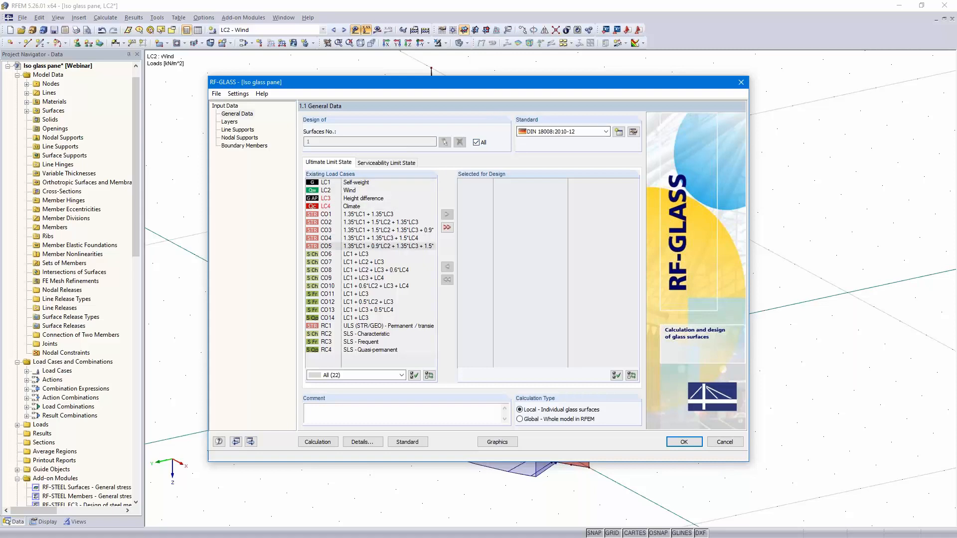
Step: Add load combinations CO1 to CO5 to the ultimate limit state design
left_click(363, 217)
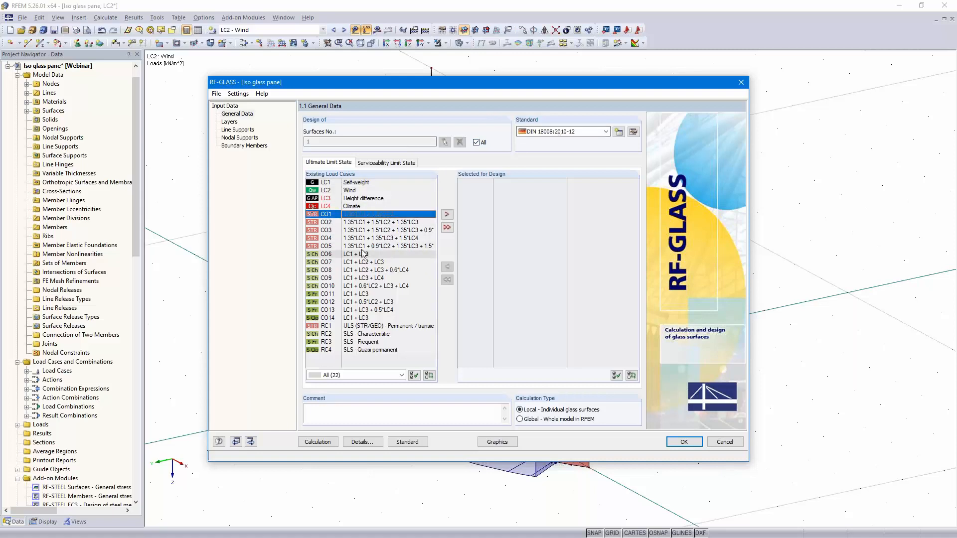
left_click(379, 246, "shift")
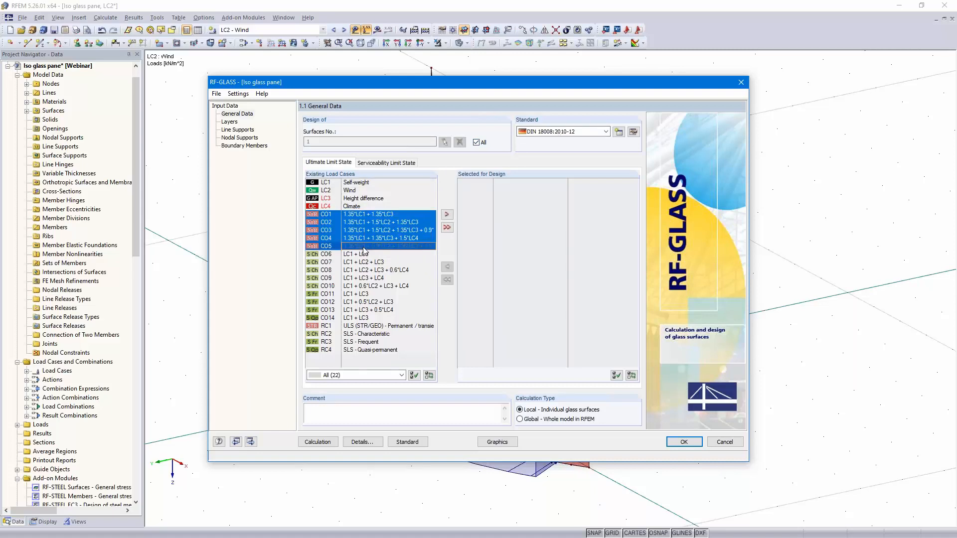
left_click(447, 214)
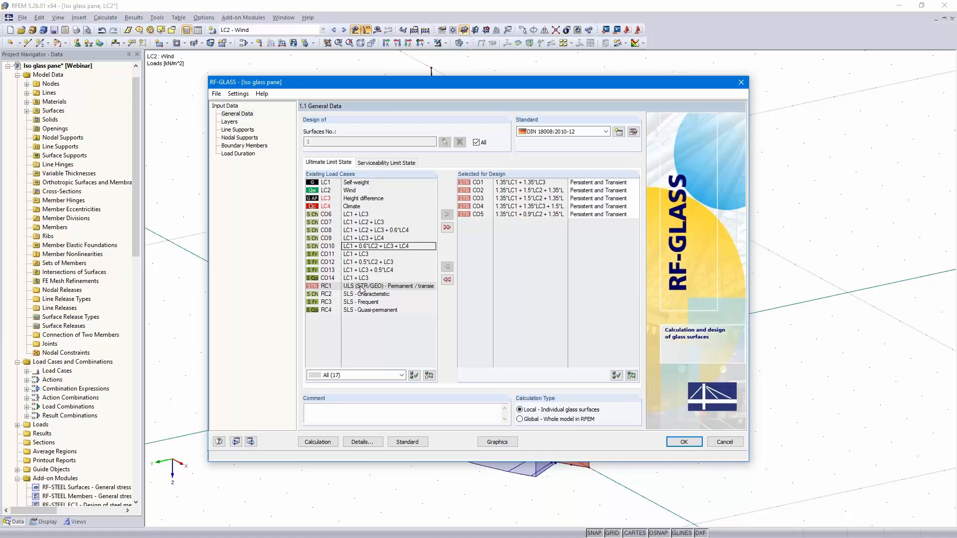
Step: Add load combinations CO6 to CO14 to the serviceability limit state design
left_click(385, 165)
left_click(359, 254)
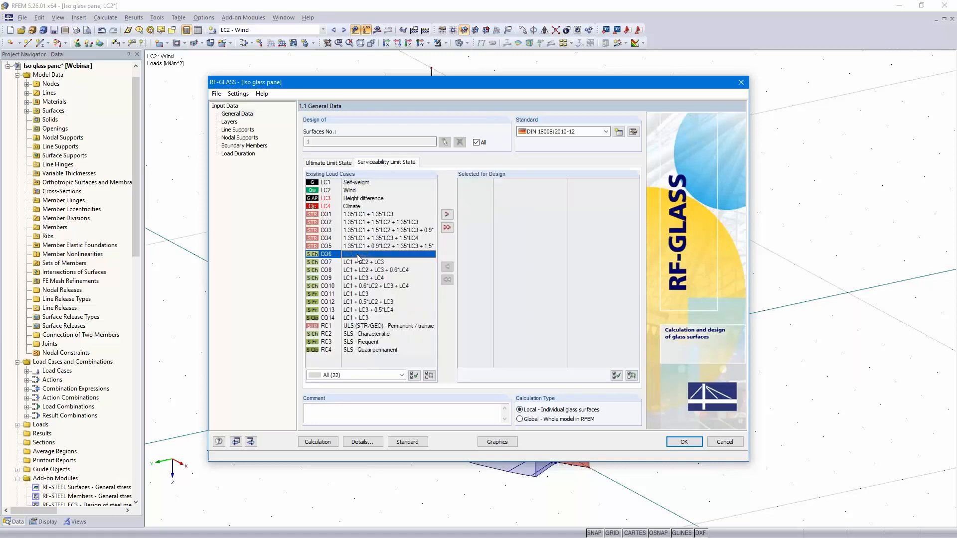
left_click(361, 317, "shift")
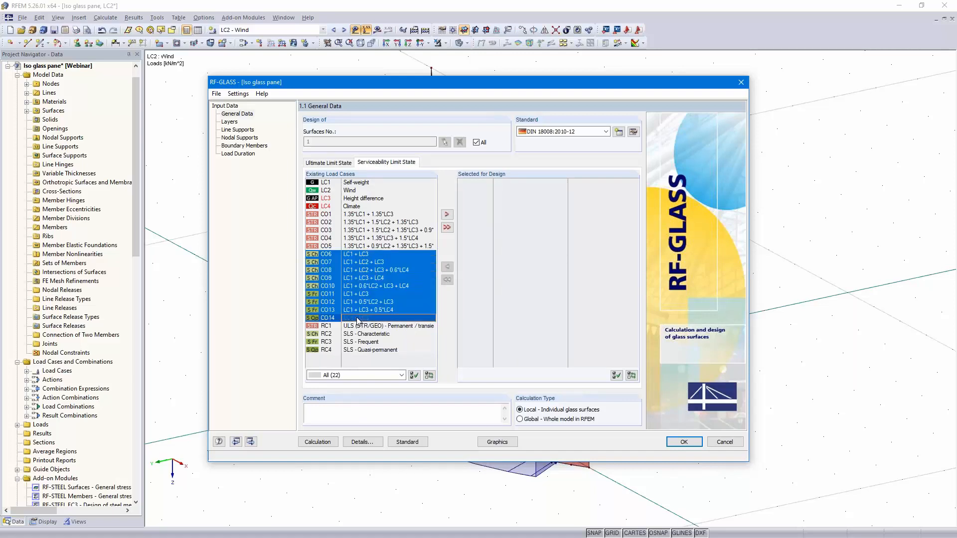
left_click(447, 215)
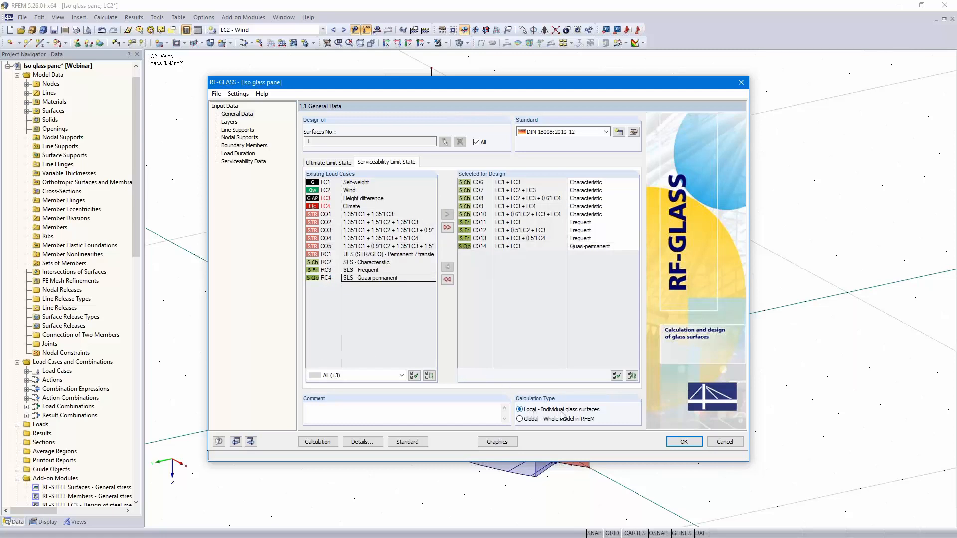
Step: Go to the layer input and assign surface 1 to Composition 1
left_click(251, 442)
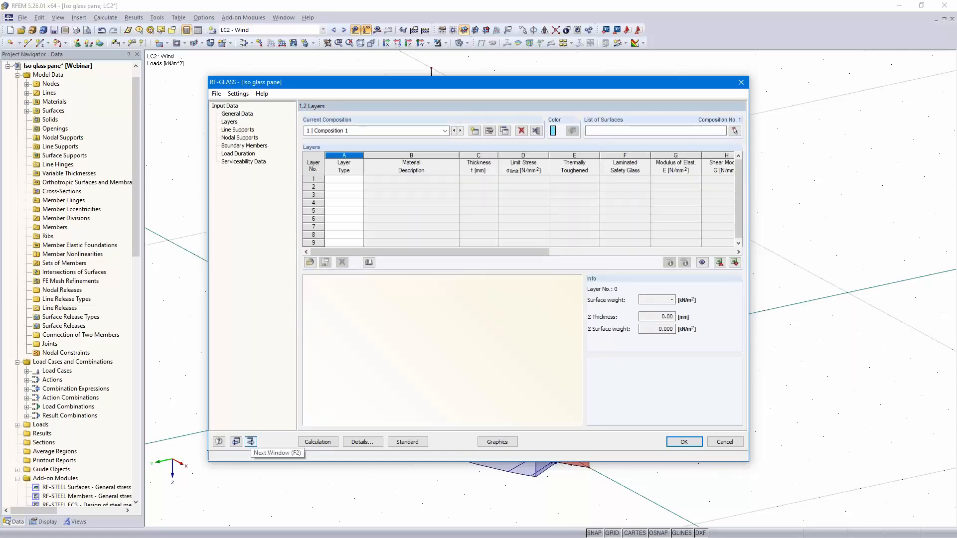
left_click(646, 132)
type("1")
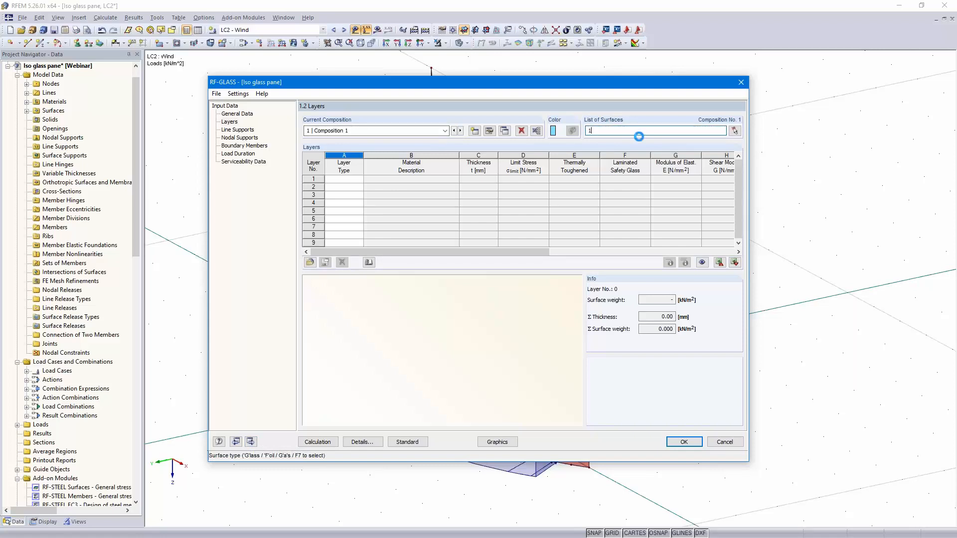
Step: Define layer 1 as glass with the library material Heat Strengthened Float Glass per DIN 18008-1:2010-12
left_click(352, 179)
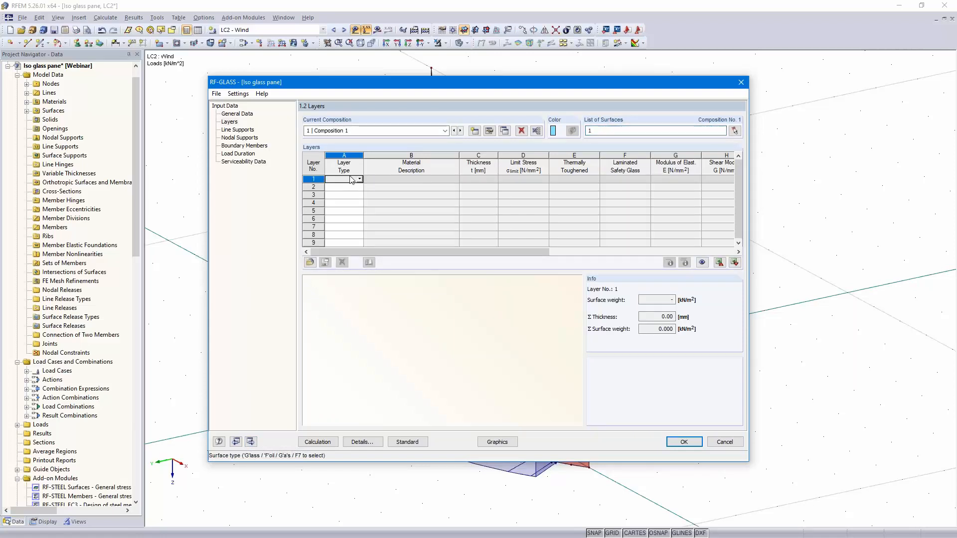
left_click(359, 180)
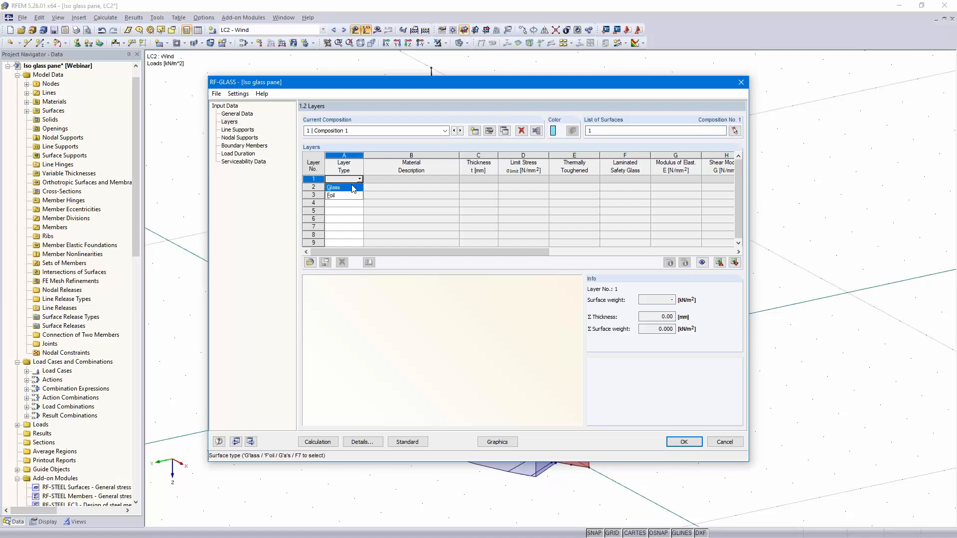
left_click(354, 187)
left_click(434, 180)
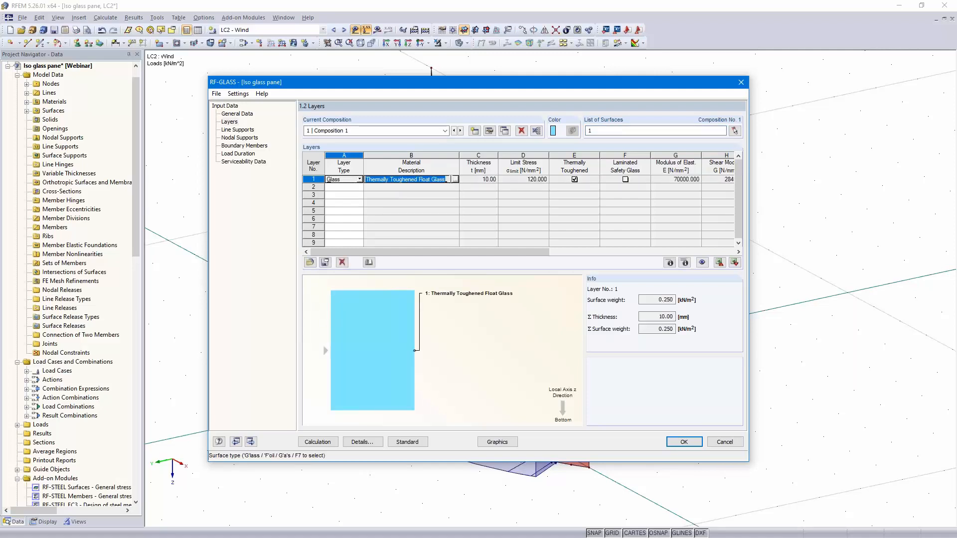
left_click(455, 180)
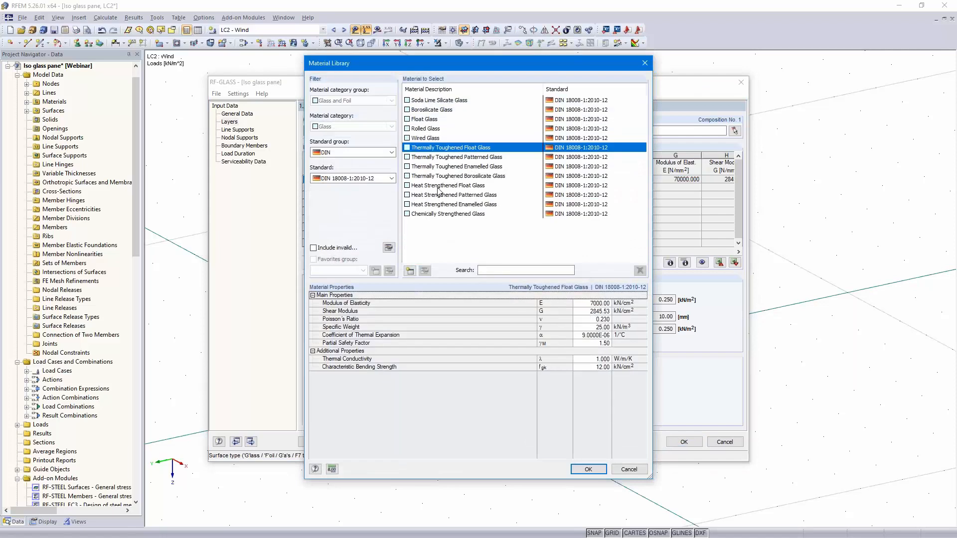
left_click(472, 187)
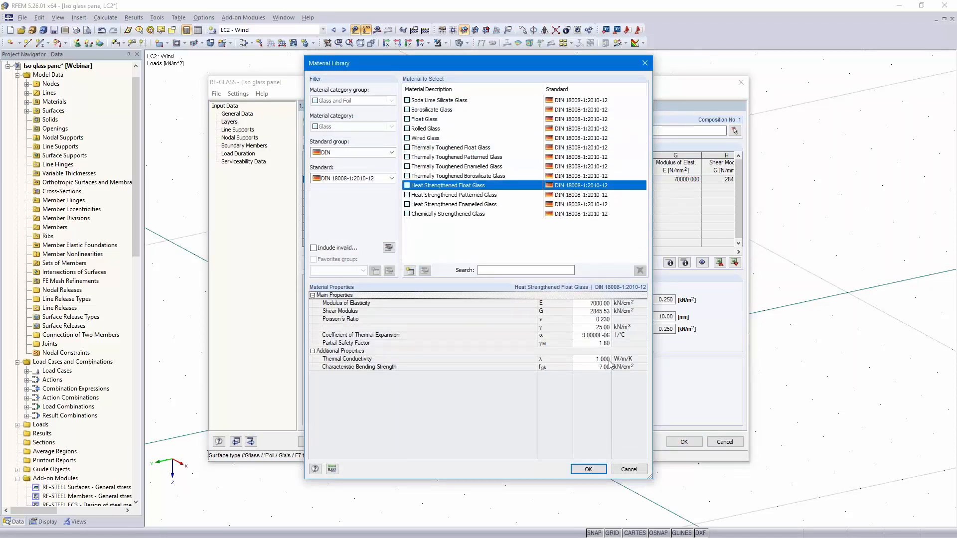
left_click(589, 470)
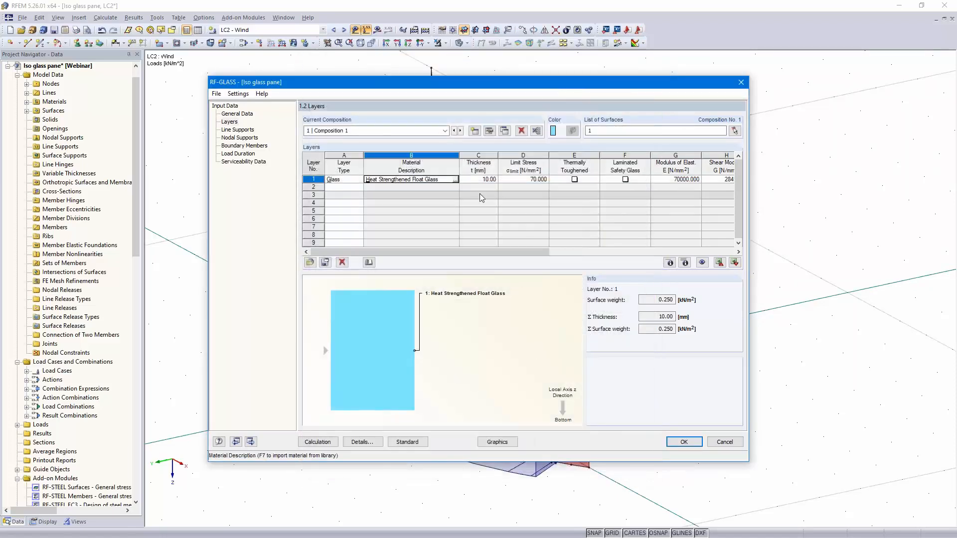
Step: Set layer 1's thickness to 6 mm and mark it as thermally toughened and laminated safety glass
left_click(479, 179)
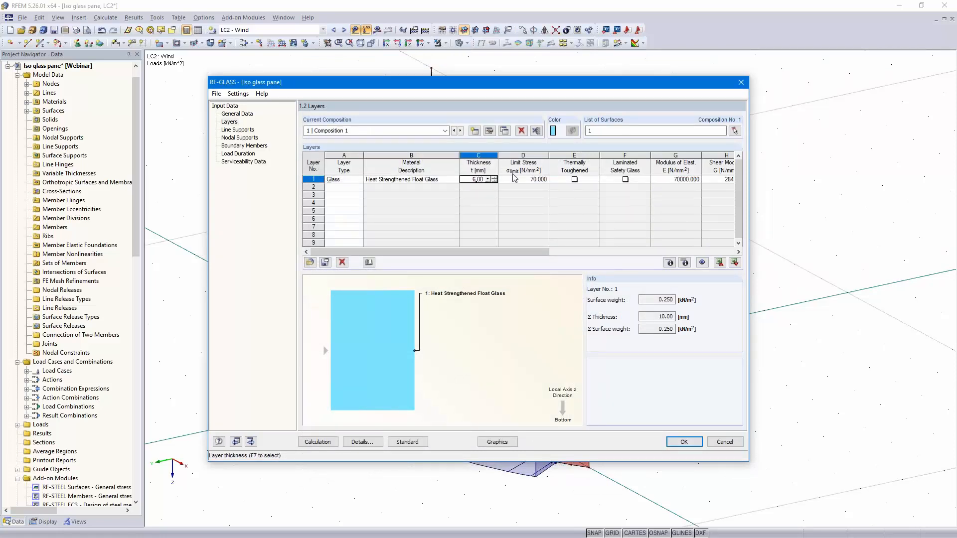
left_click(575, 180)
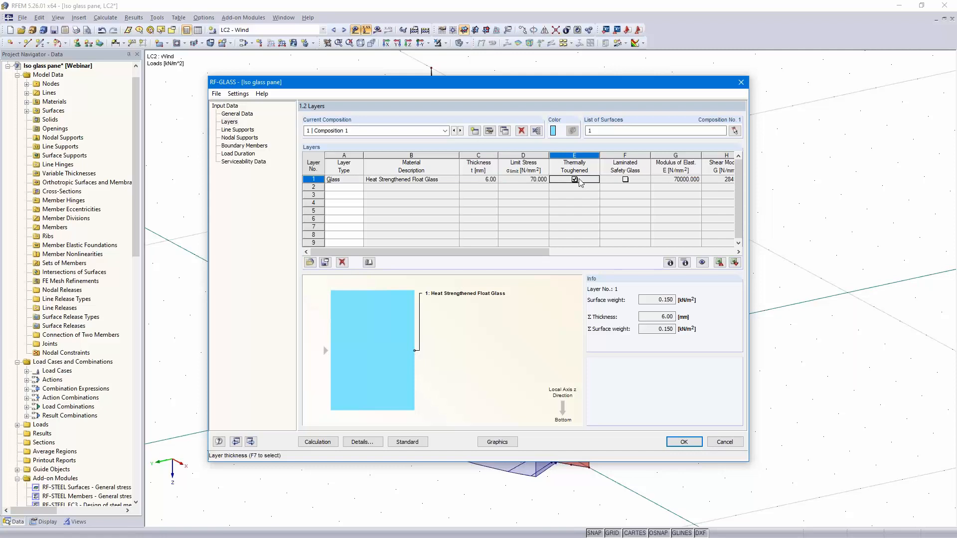
left_click(626, 179)
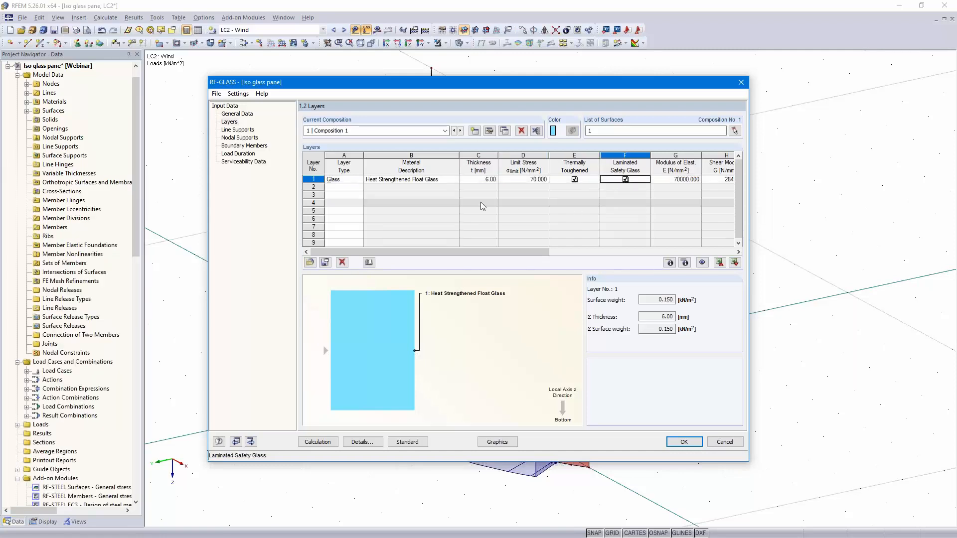
Step: Add a foil as layer 2, keeping the PVB 22 °C material, with a thickness of 1.52 mm
left_click(343, 188)
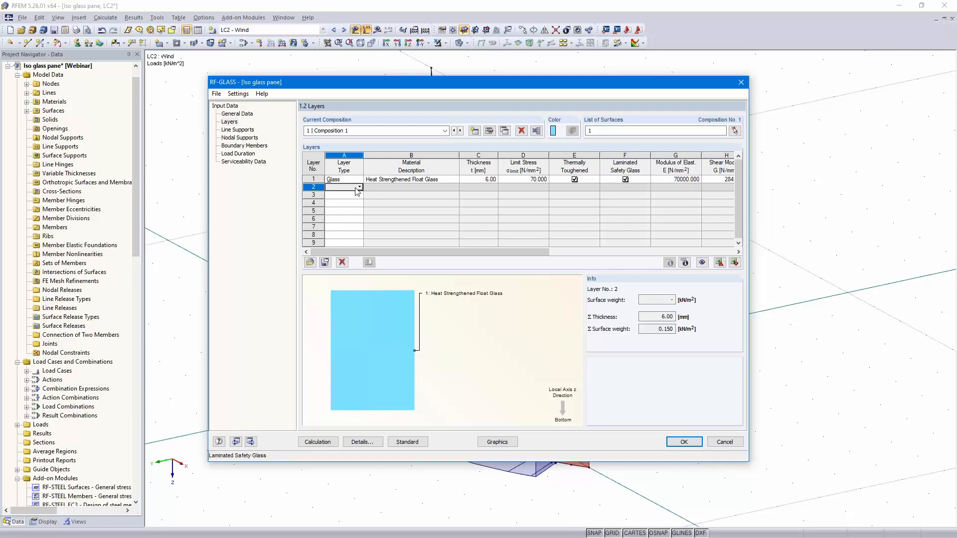
left_click(359, 188)
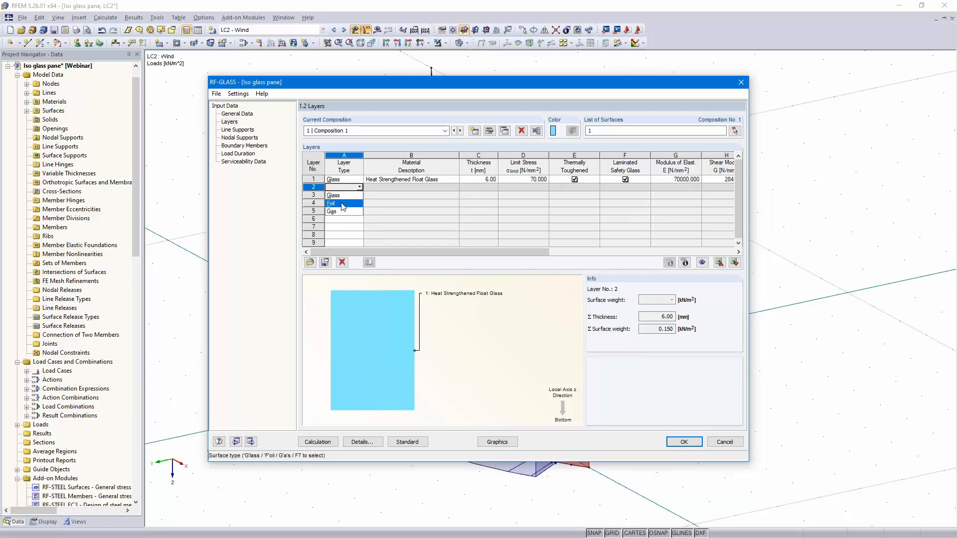
left_click(342, 204)
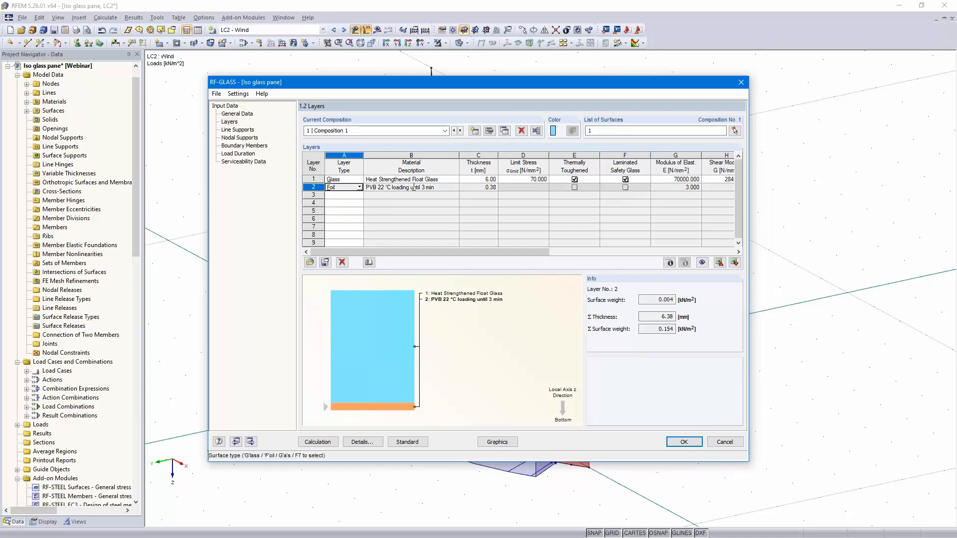
left_click(486, 189)
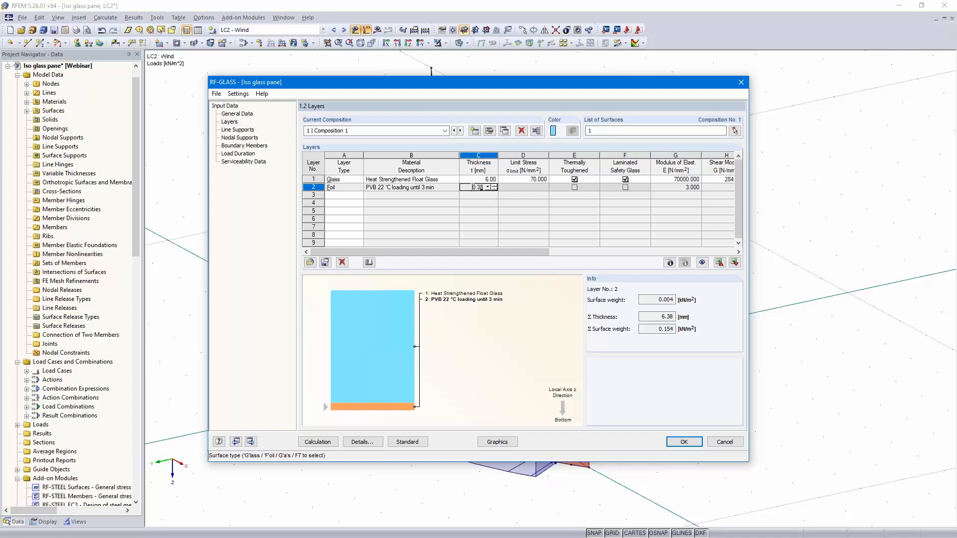
type("1.52")
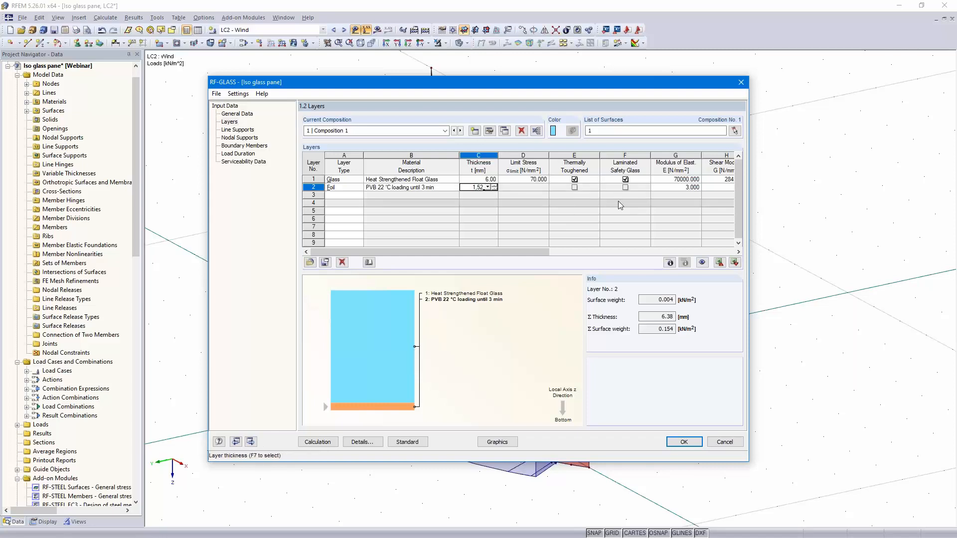
Step: Add a second 6 mm Heat Strengthened Float Glass layer as layer 3 below the foil
left_click(339, 197)
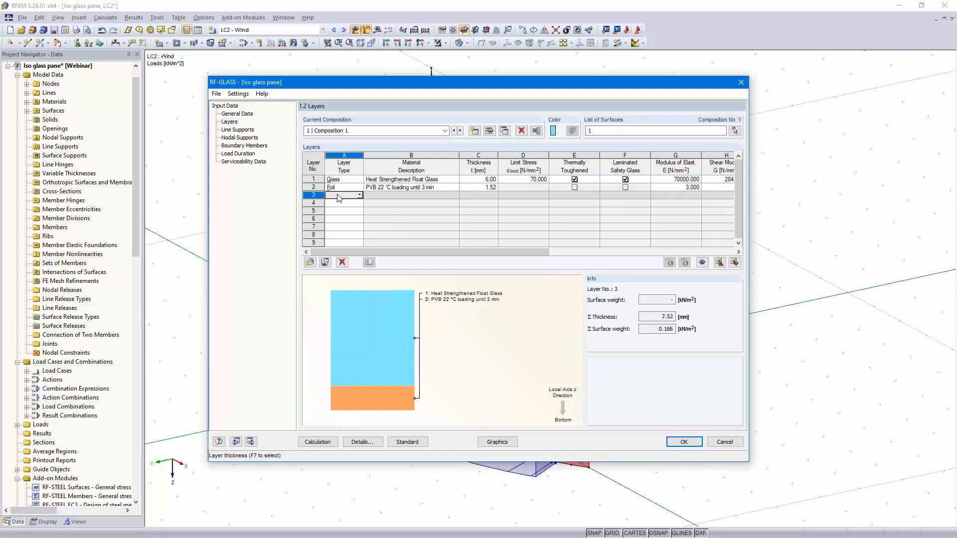
left_click(359, 195)
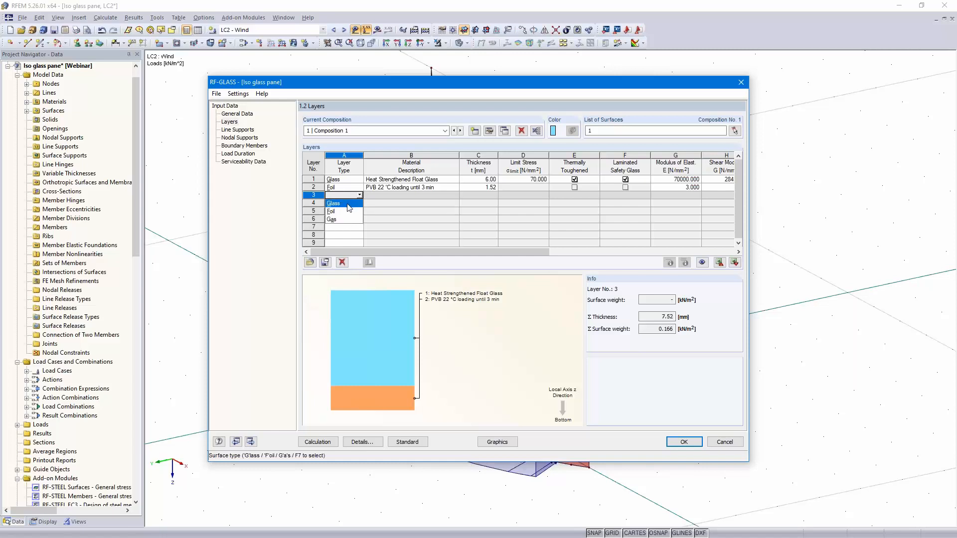
left_click(349, 203)
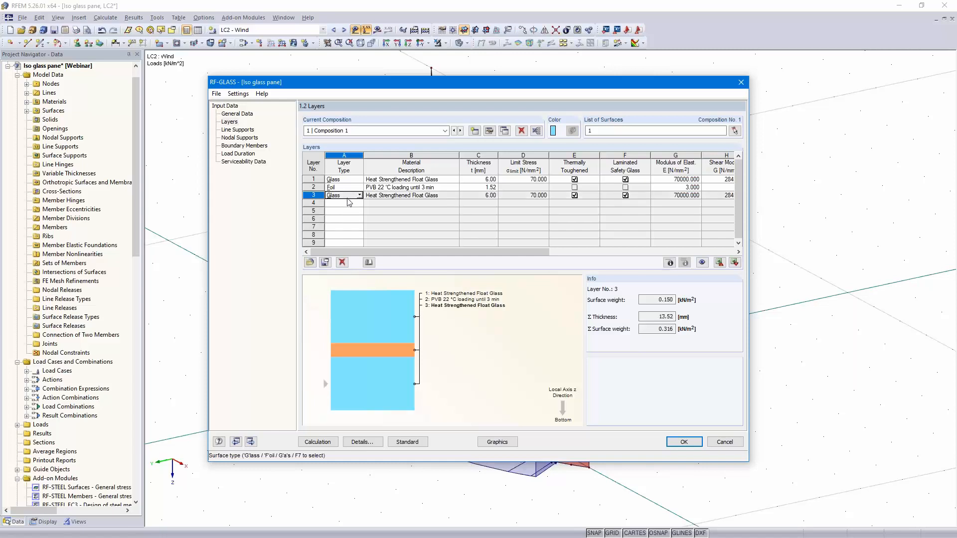
Step: Add a gas layer as layer 4 with the library material Dry Air and a thickness of 16 mm
left_click(344, 203)
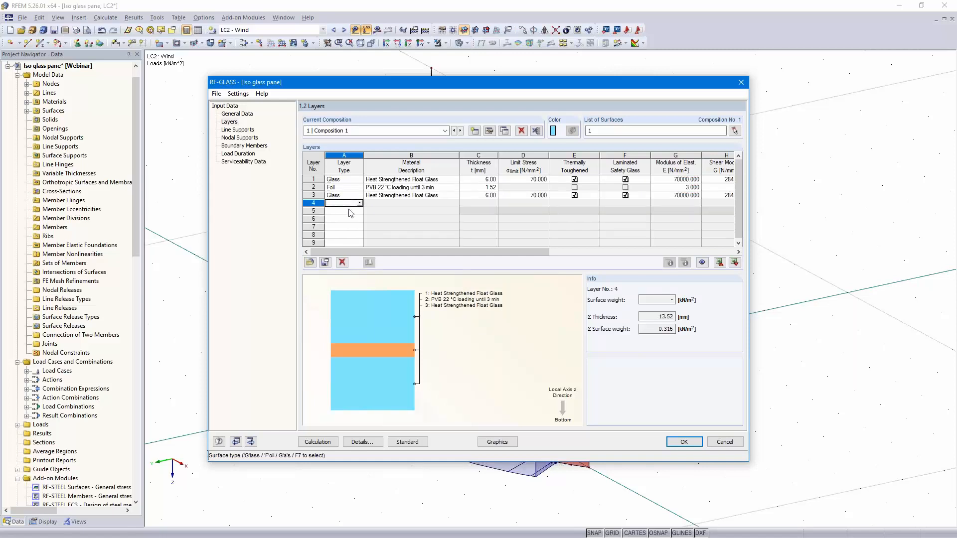
left_click(359, 203)
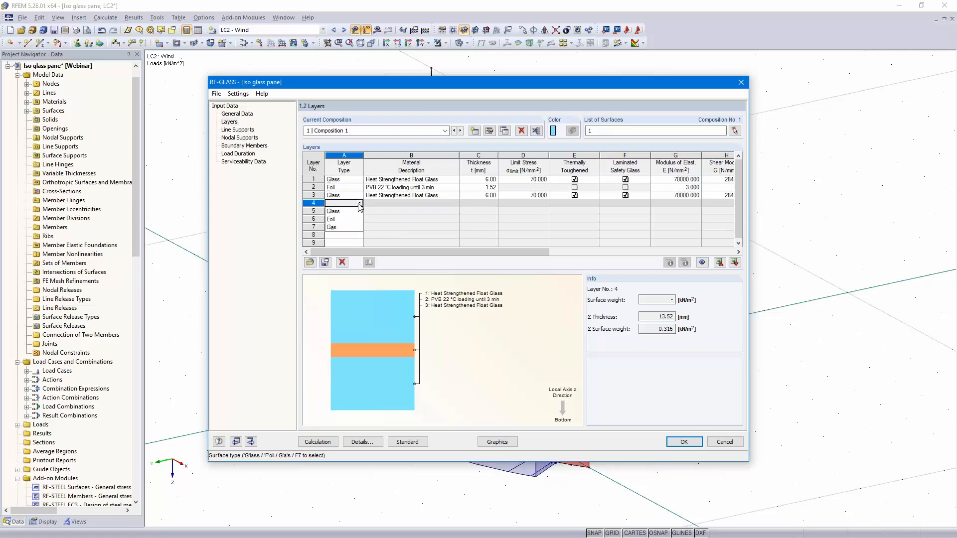
left_click(349, 229)
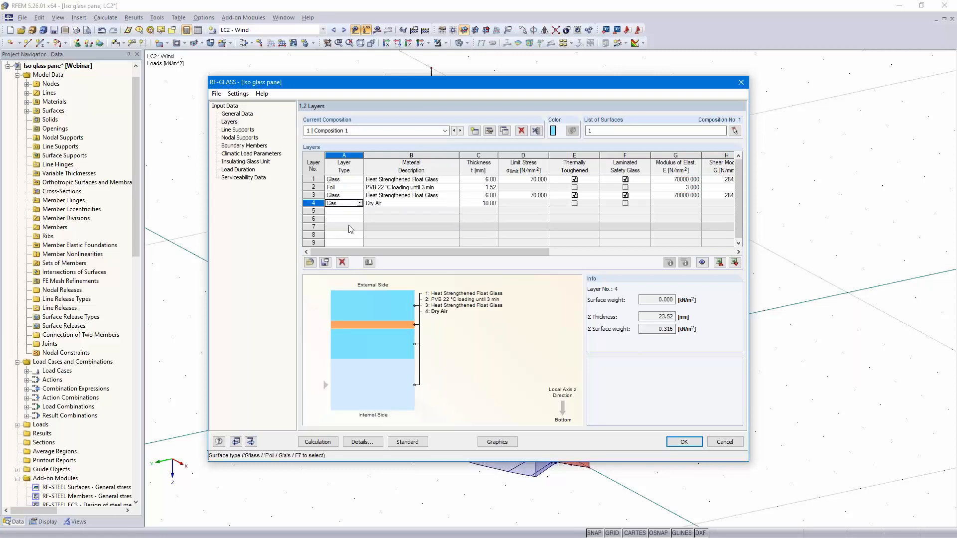
left_click(452, 204)
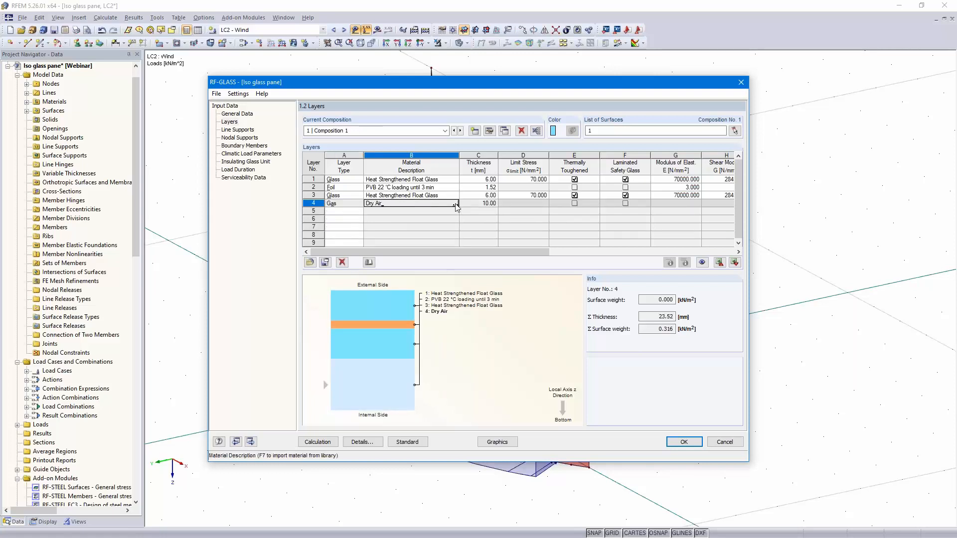
left_click(454, 205)
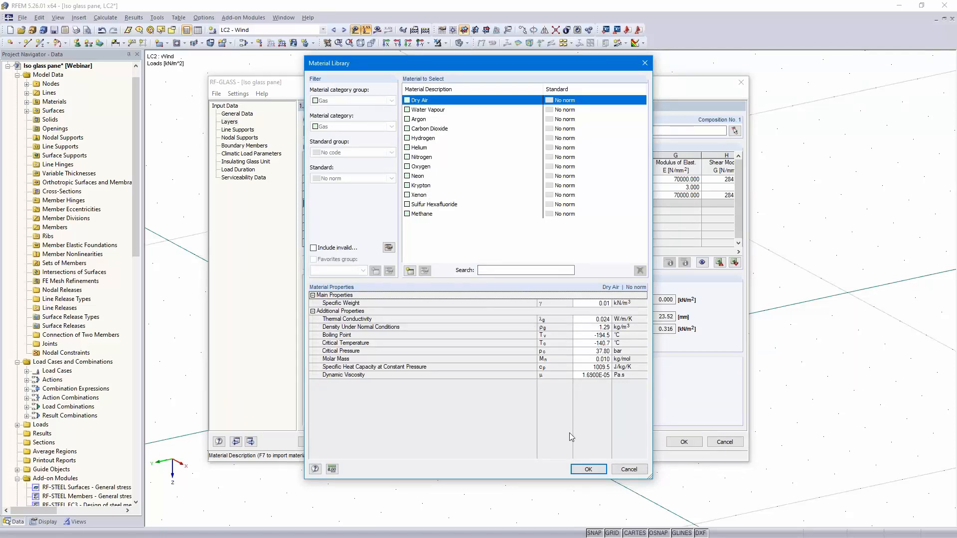
left_click(587, 469)
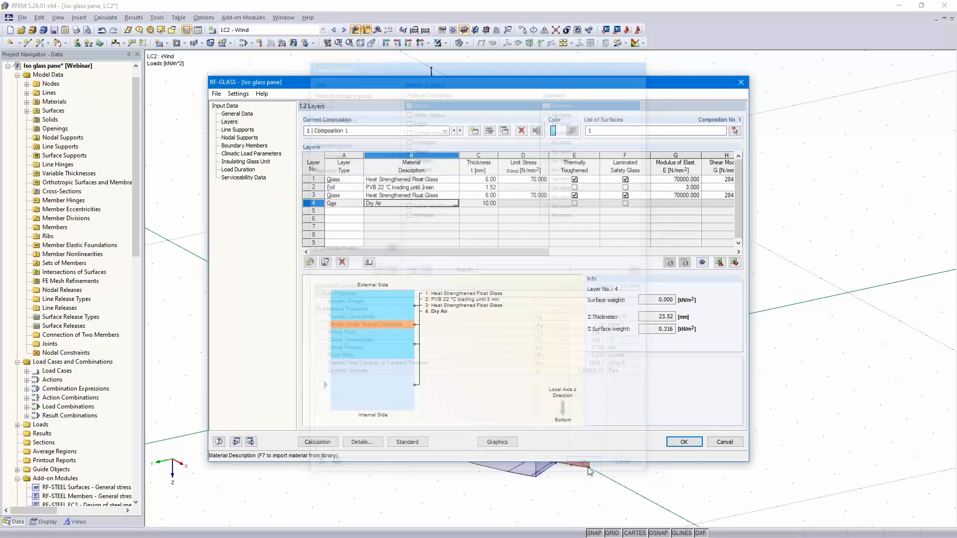
left_click(470, 204)
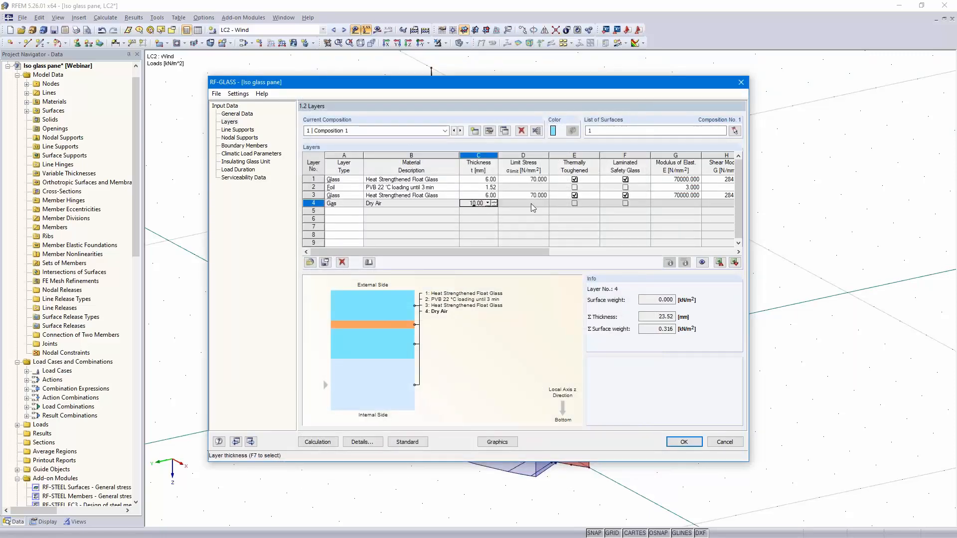
Step: Add a glass layer as layer 5 and assign it the library material Float Glass
left_click(345, 211)
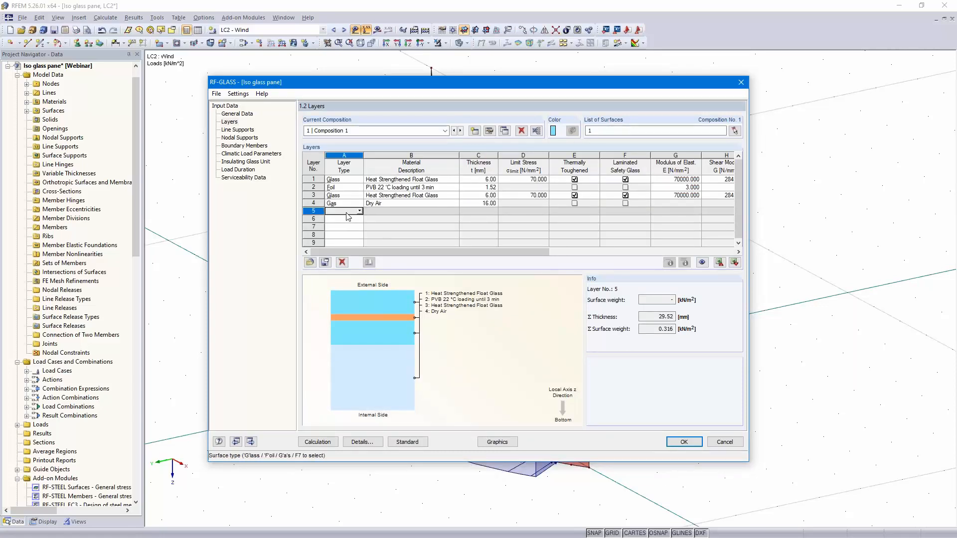
left_click(360, 211)
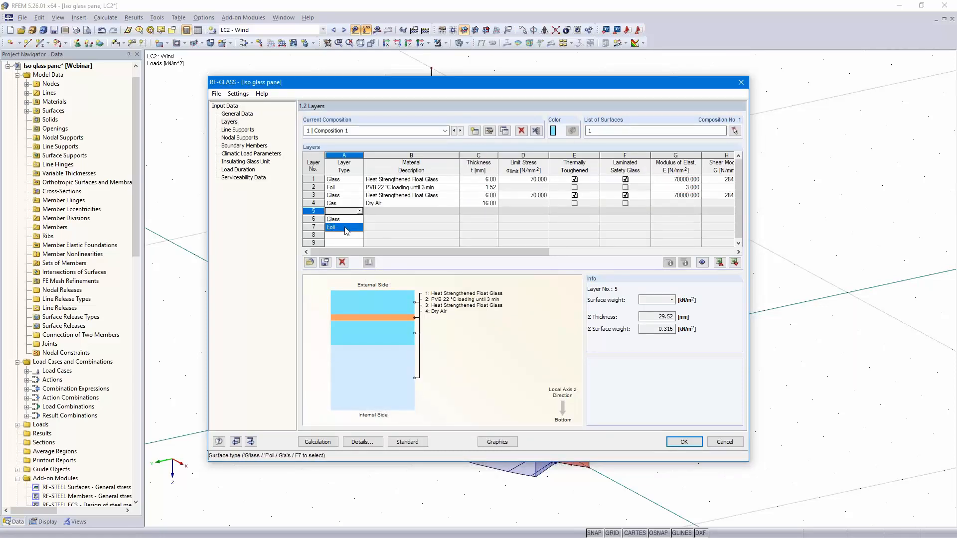
left_click(347, 220)
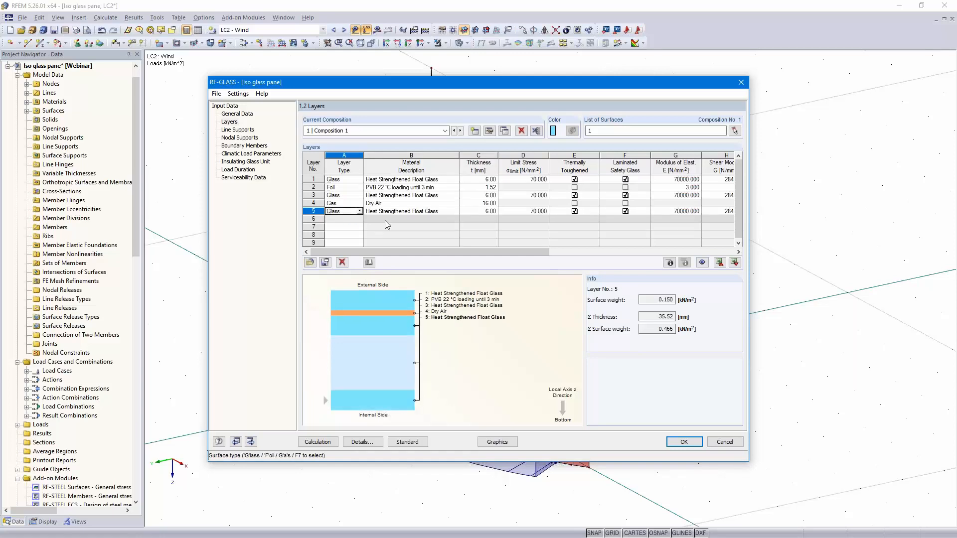
left_click(456, 212)
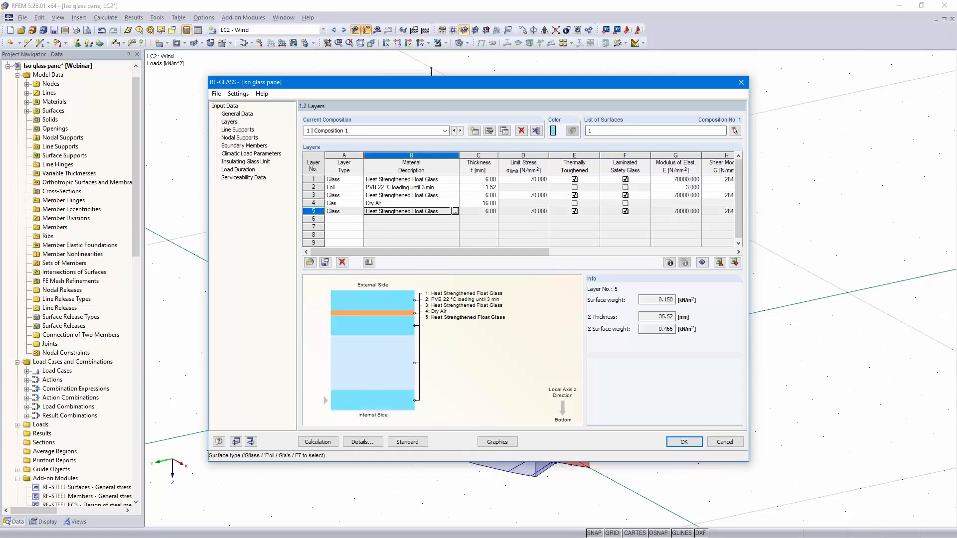
left_click(454, 212)
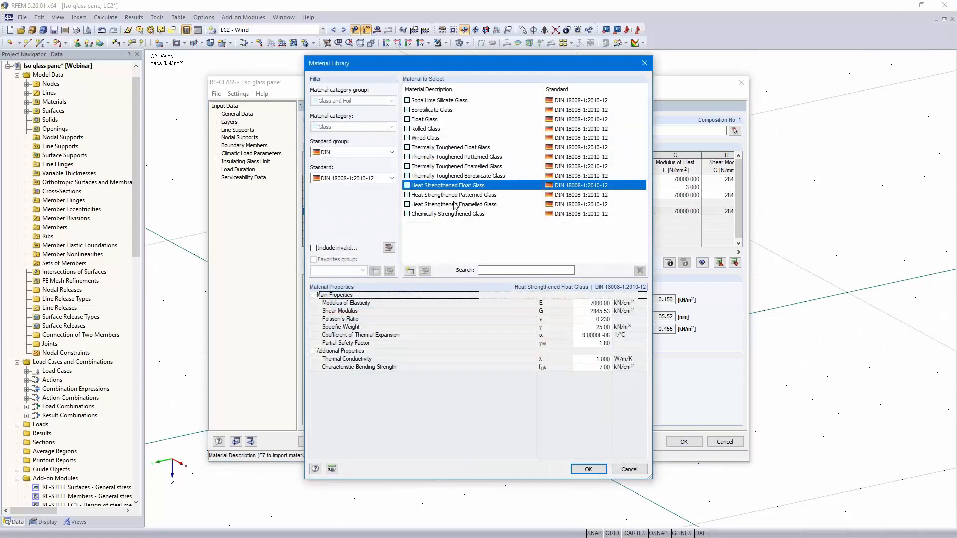
left_click(430, 121)
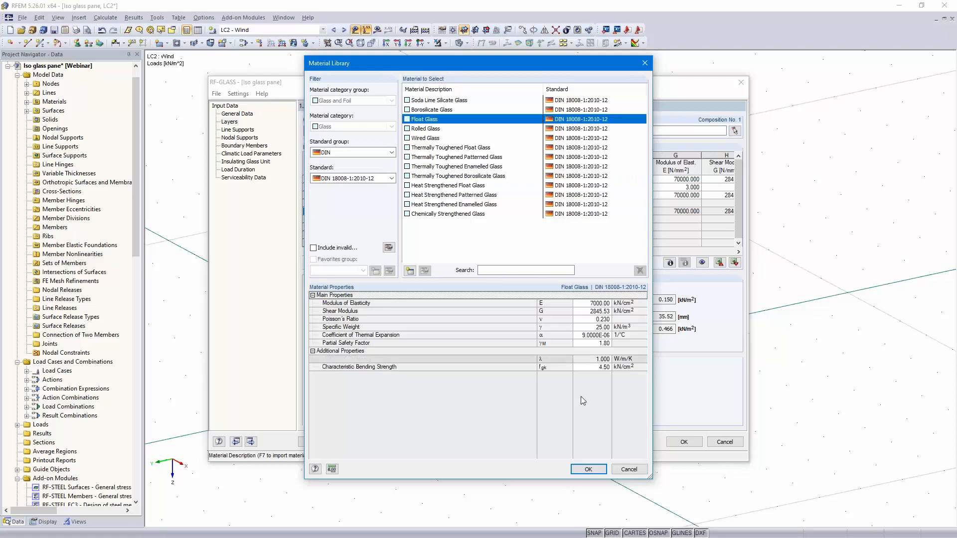
left_click(586, 470)
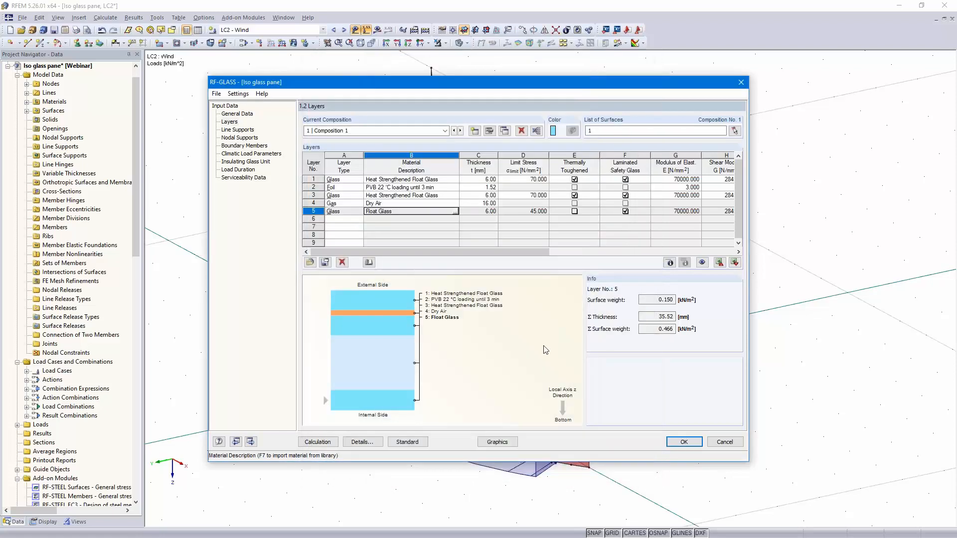
Step: Set the thickness of layer 5 to 3 mm and clear its laminated safety glass option
left_click(477, 211)
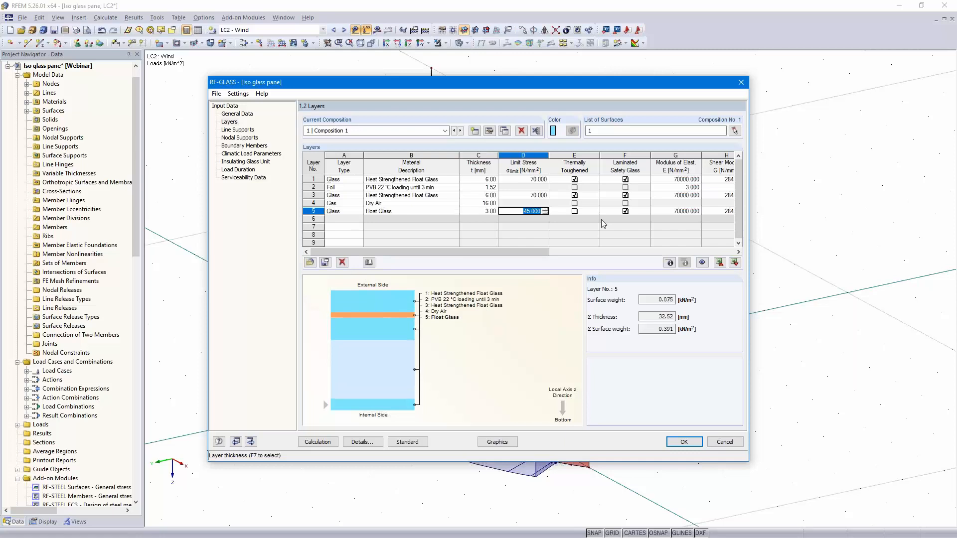
key("Tab")
left_click(626, 211)
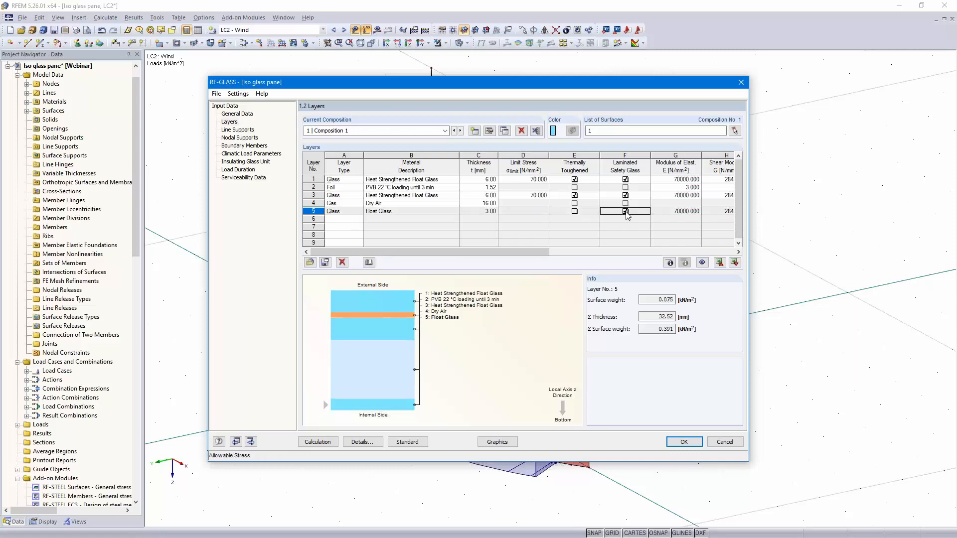
Step: Add a 16 mm Dry Air gas layer as layer 6 below the single float glass layer
left_click(360, 219)
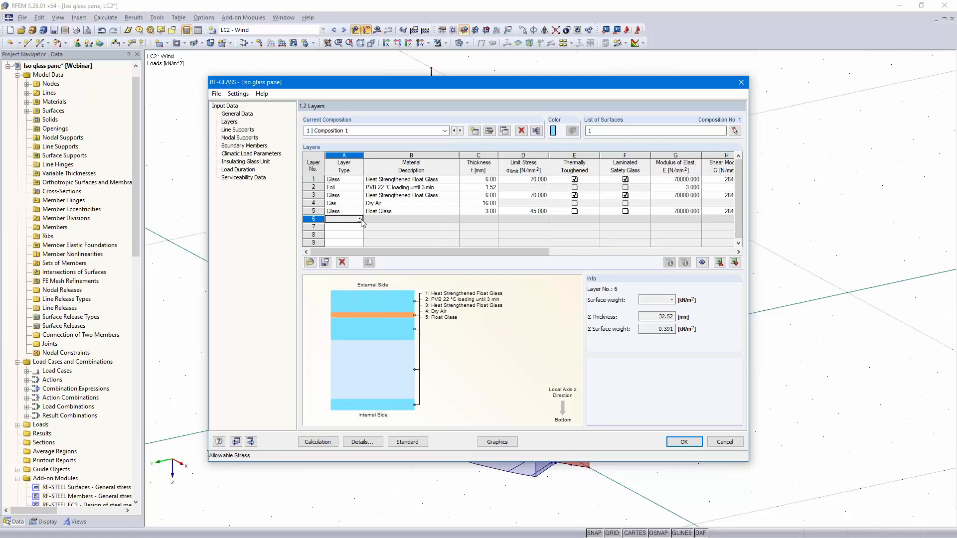
left_click(360, 219)
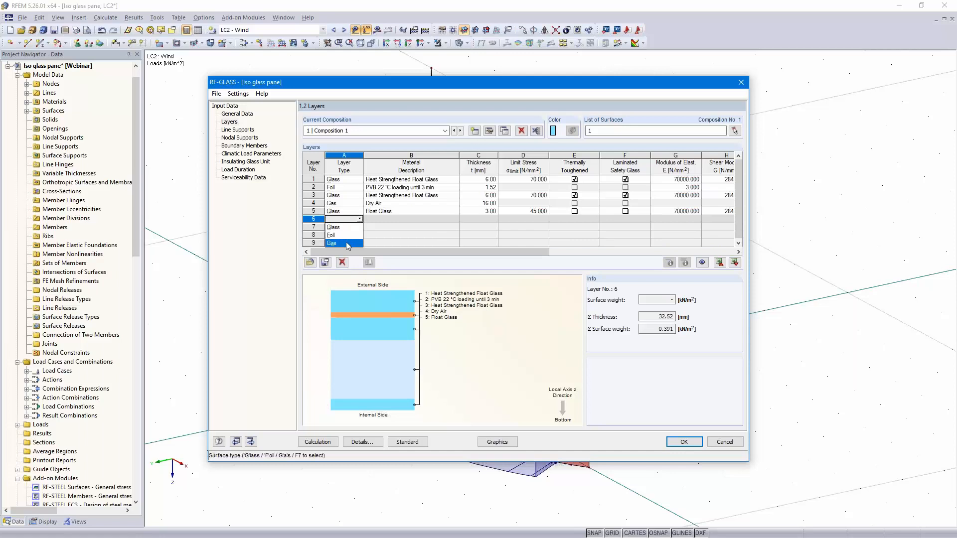
left_click(348, 244)
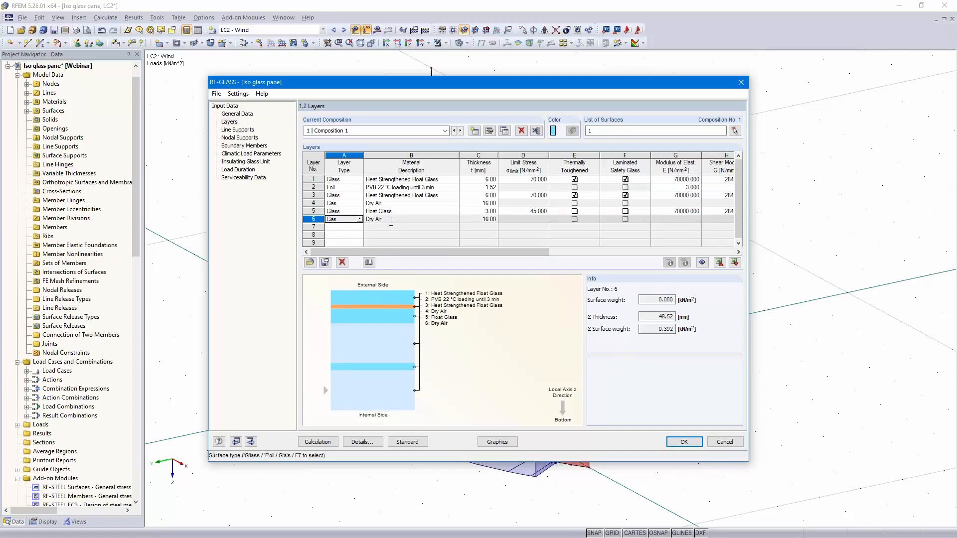
Step: Add a glass layer as layer 7 and assign it the library material Heat Strengthened Float Glass
left_click(345, 227)
left_click(360, 227)
left_click(345, 235)
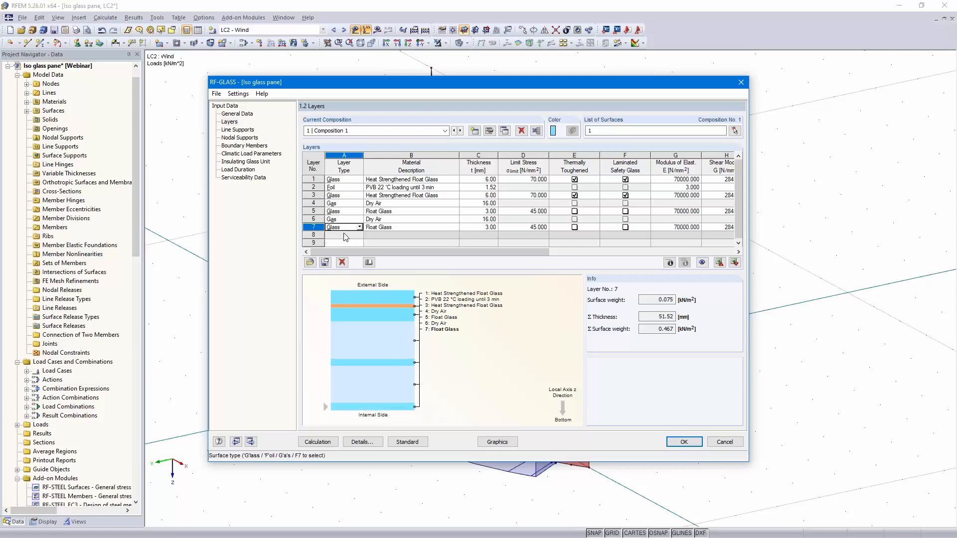
left_click(455, 228)
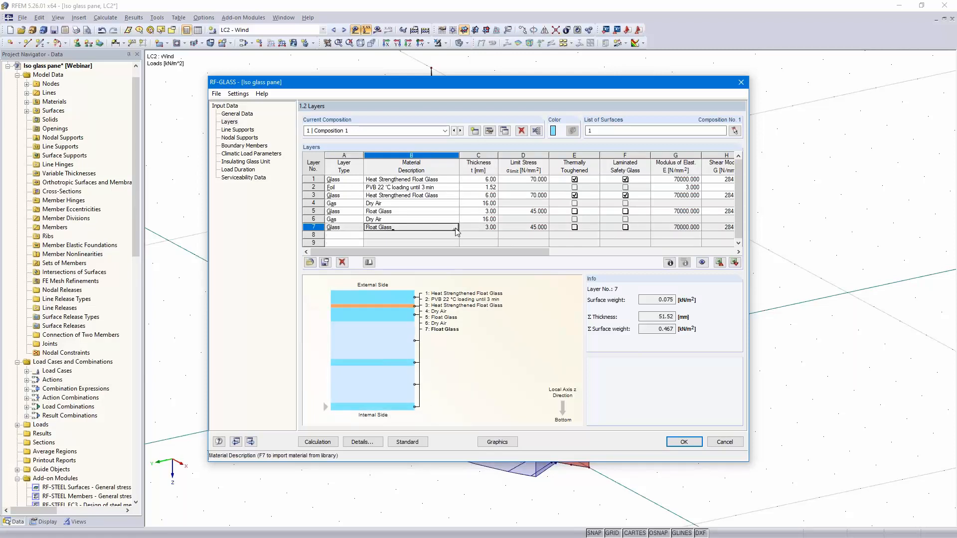
left_click(455, 229)
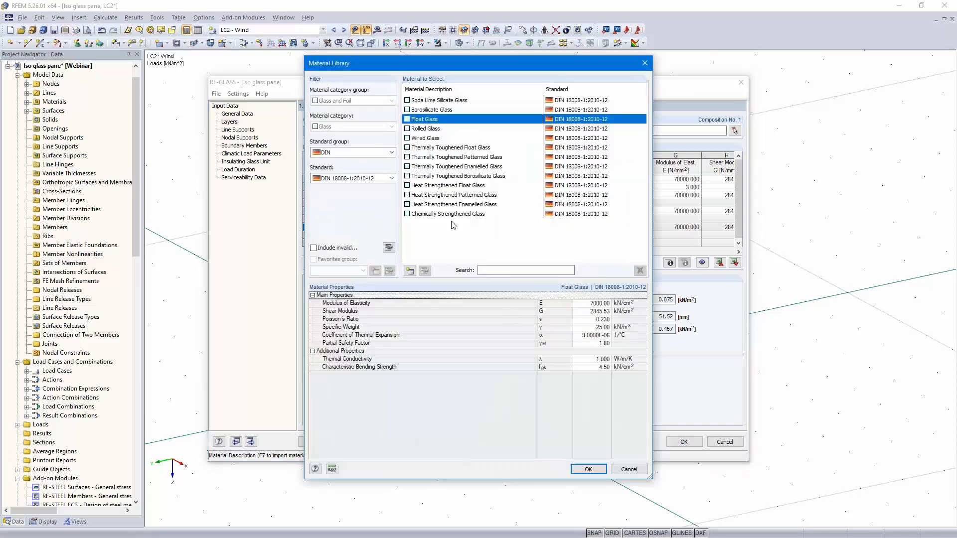
left_click(441, 186)
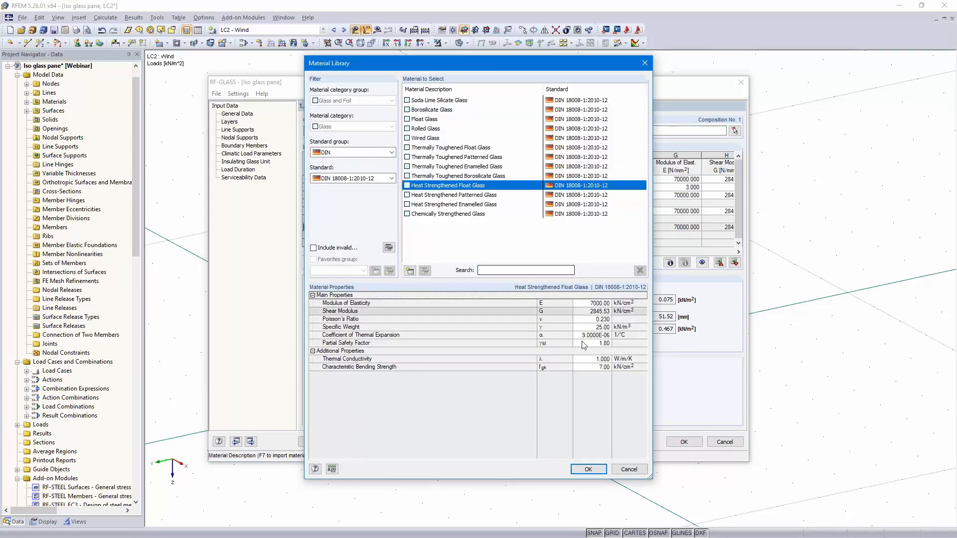
left_click(583, 469)
Step: Add a PVB 22 °C foil as layer 8, and mark layer 7 as thermally toughened and laminated safety glass
left_click(351, 236)
left_click(359, 235)
left_click(343, 252)
scroll(381, 209, "down", 2)
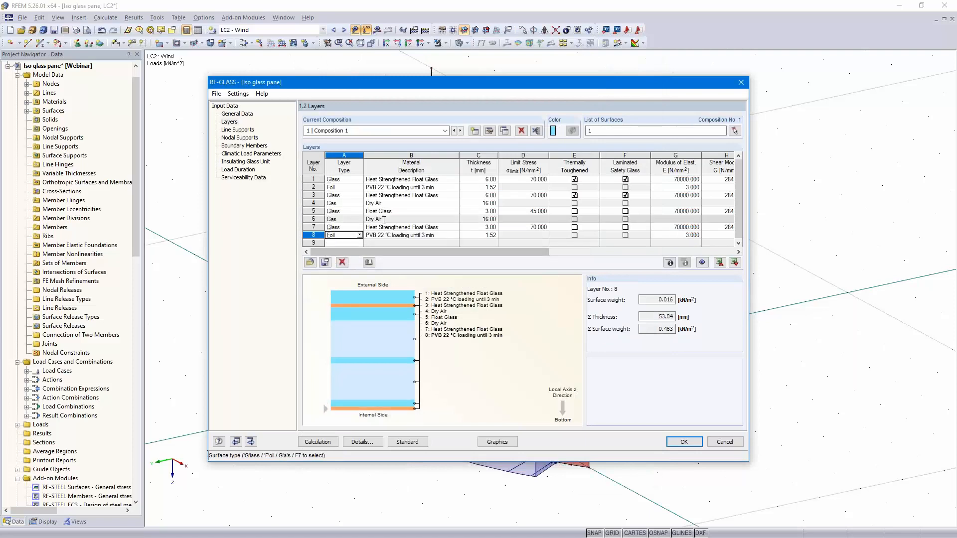
scroll(575, 208, "up", 3)
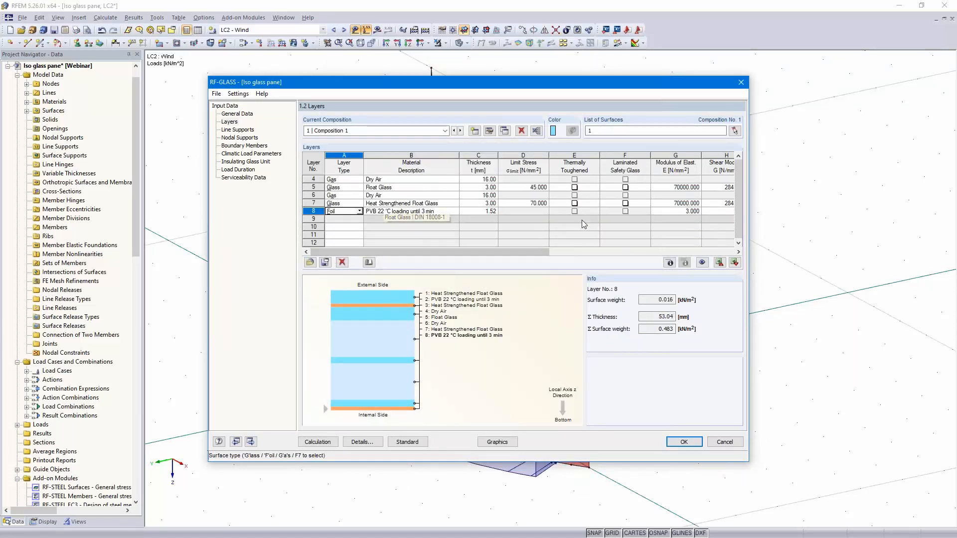
left_click(574, 204)
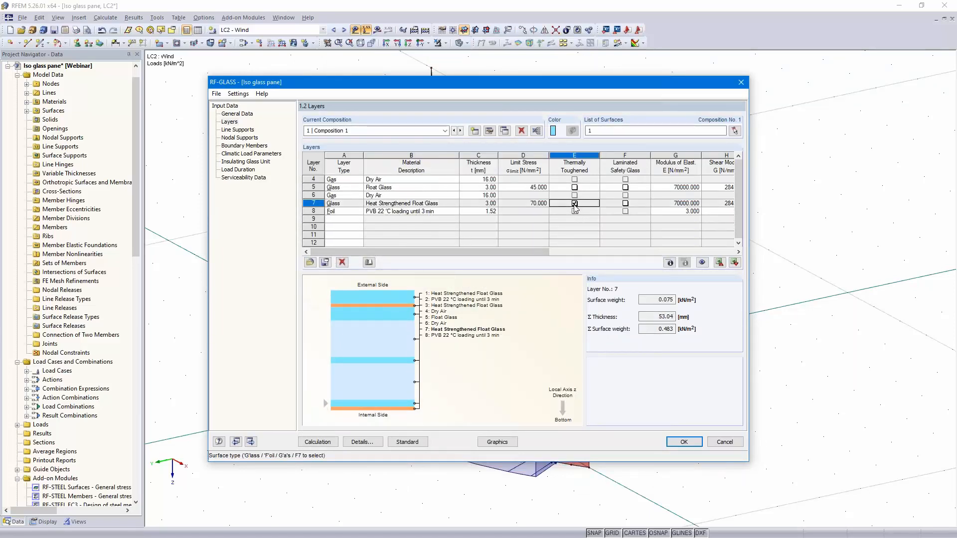
left_click(625, 203)
Step: Add a Heat Strengthened Float Glass layer as layer 9 below the second foil
left_click(349, 218)
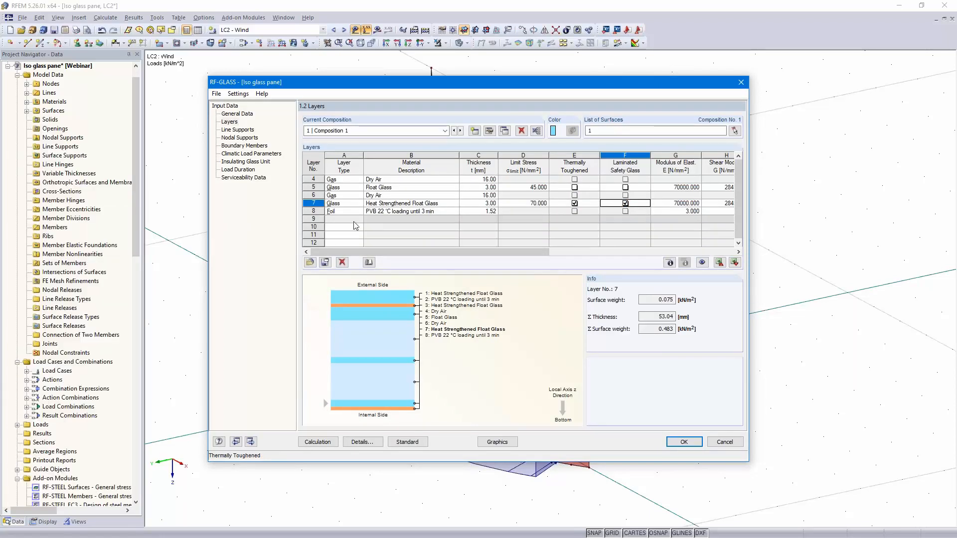
left_click(360, 220)
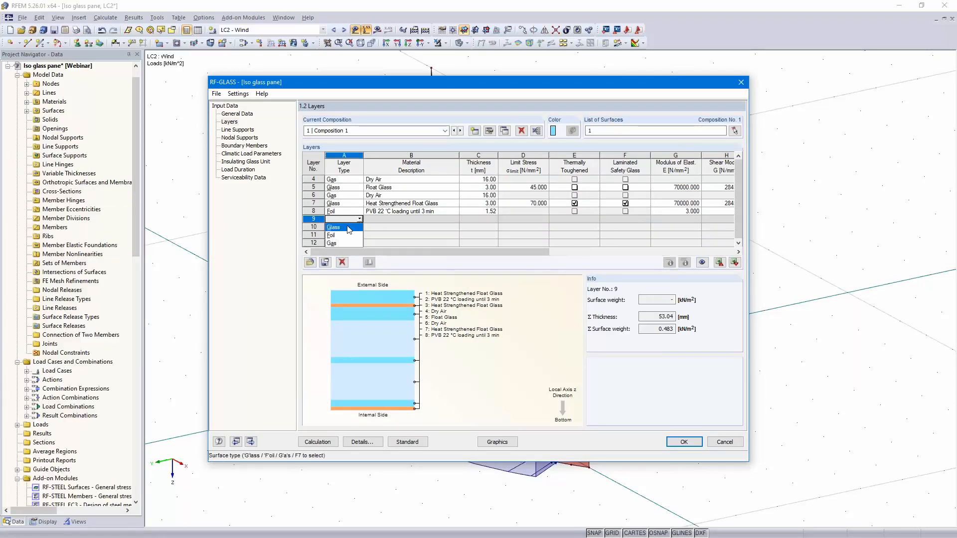
left_click(349, 228)
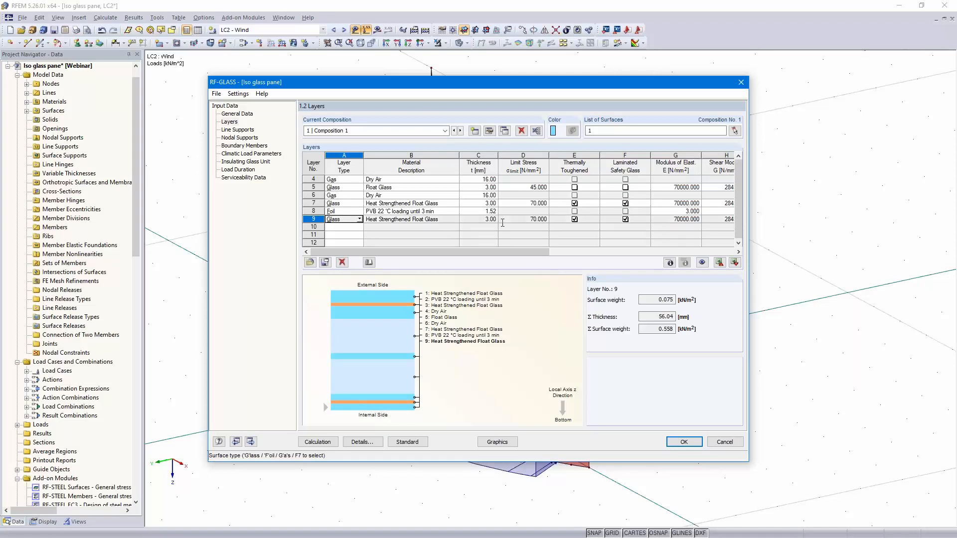
Step: Set the thickness of glass layers 7 and 9 to 6 mm each
left_click(483, 203)
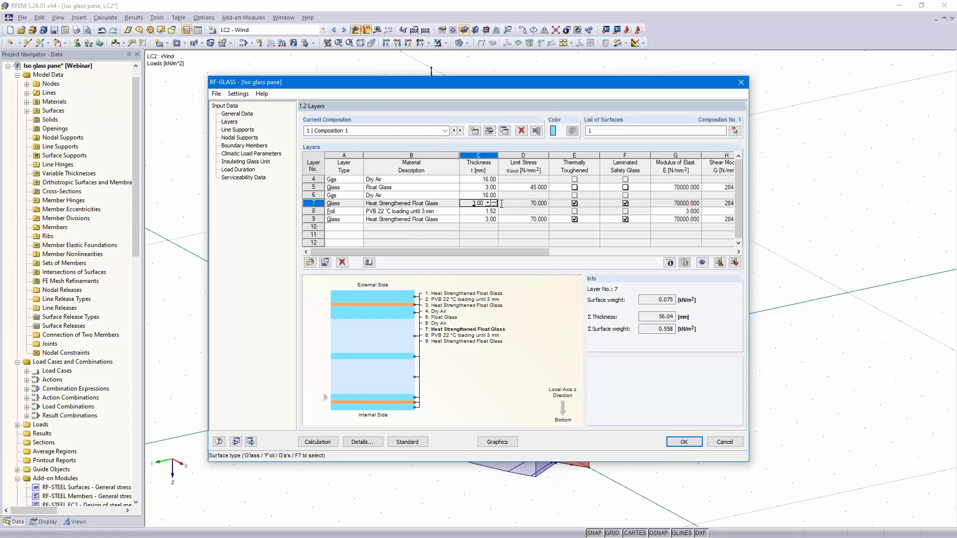
type("6")
left_click(470, 219)
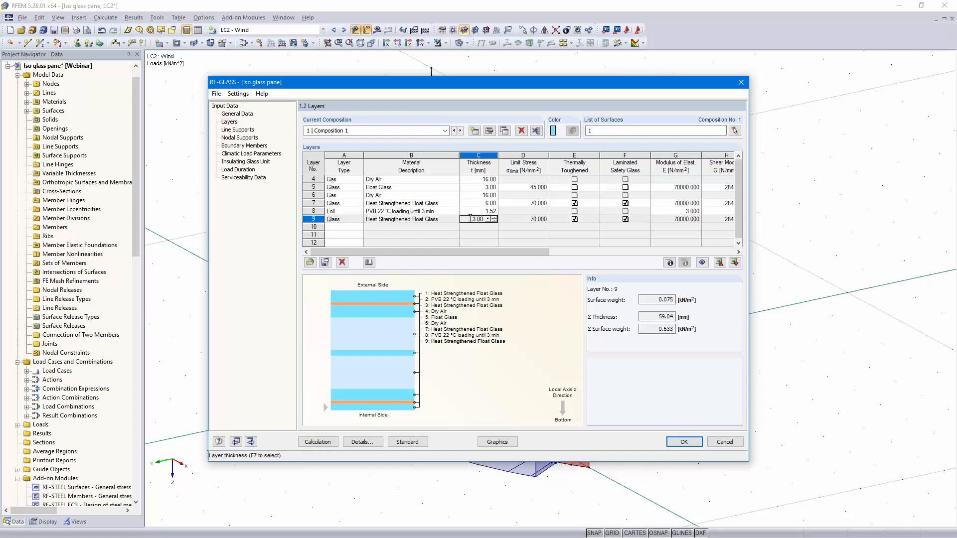
type("6")
key("Tab")
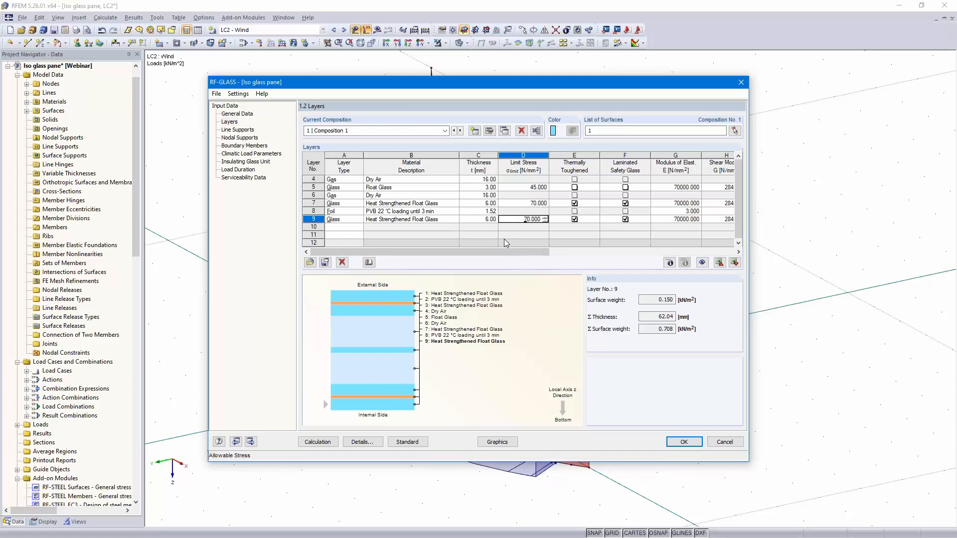
Step: In the details of composition 1, turn off coupling and activate FE mesh refinement with a user-entered target FE length
scroll(504, 238, "up", 1)
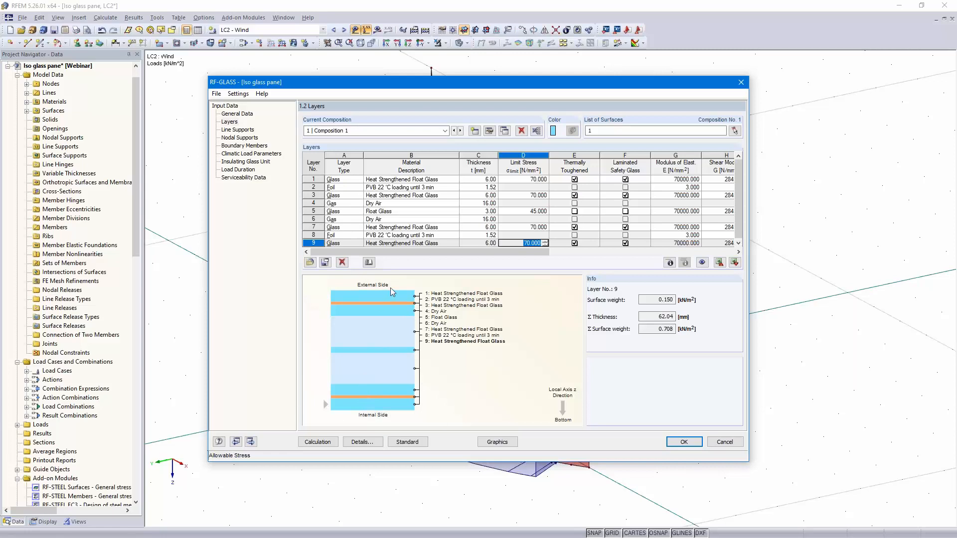
left_click(490, 132)
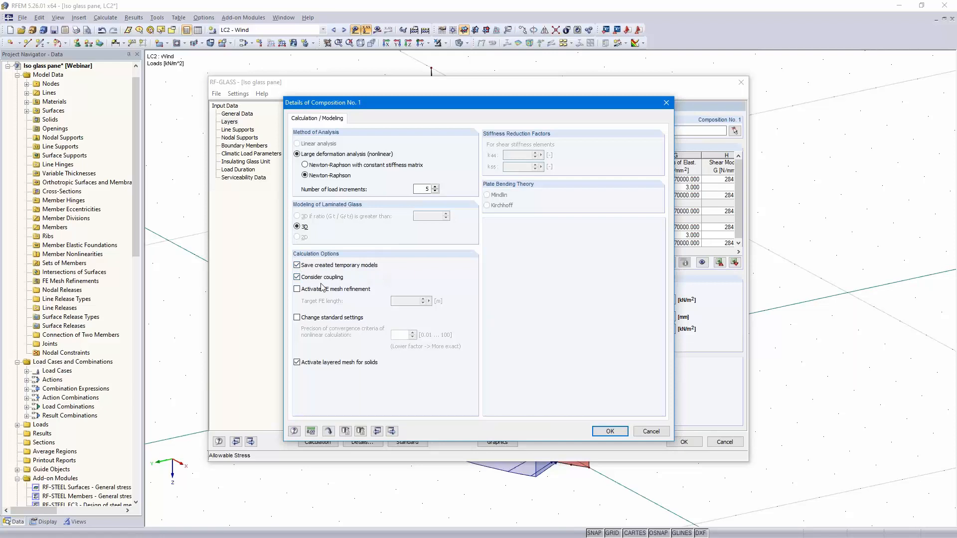
left_click(297, 278)
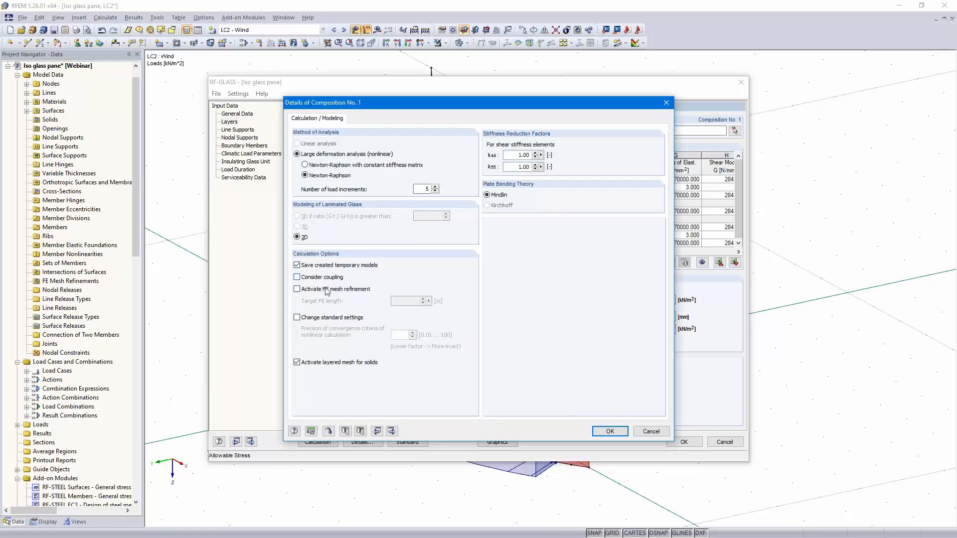
left_click(297, 290)
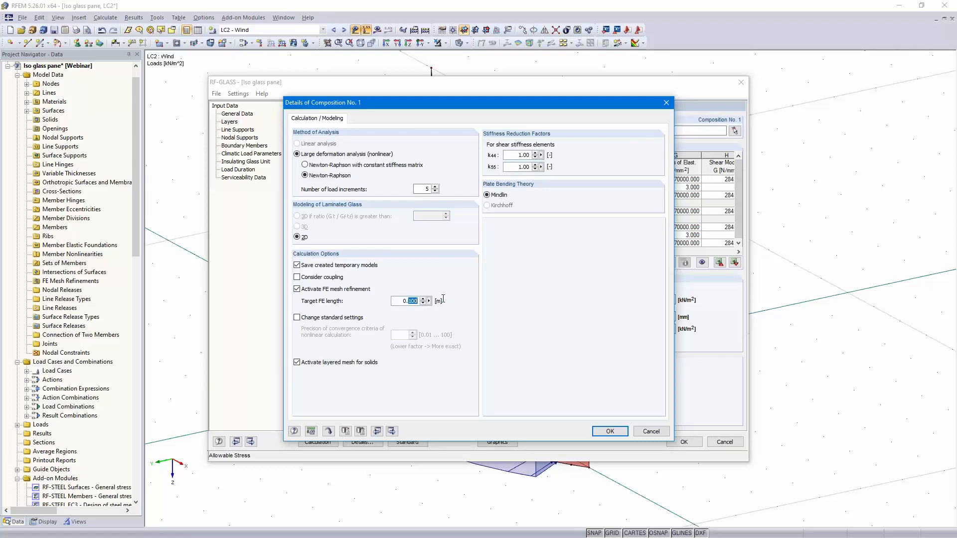
type("0")
left_click(608, 432)
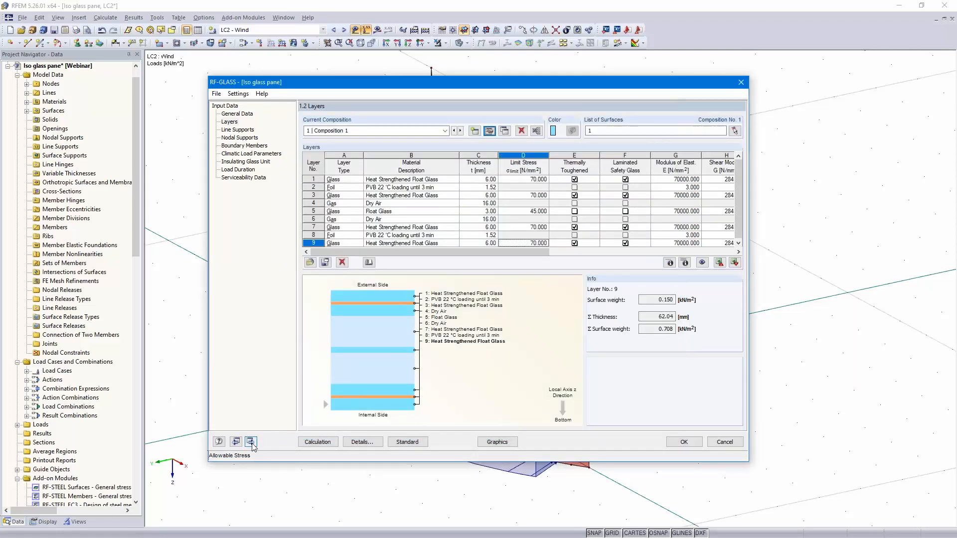
Step: Define a line support on lines 1-6, selecting all edges of the curved pane in the model
left_click(250, 442)
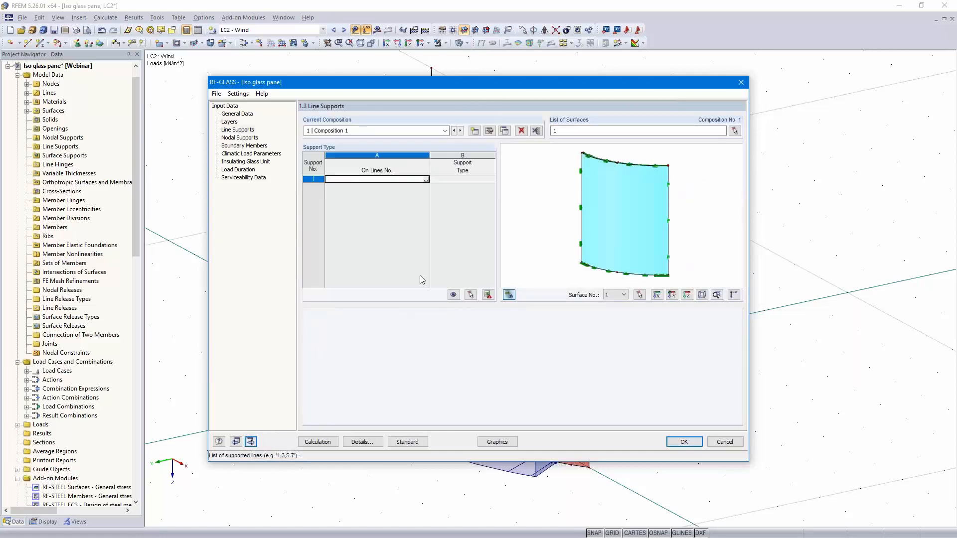
left_click(427, 182)
left_click(426, 181)
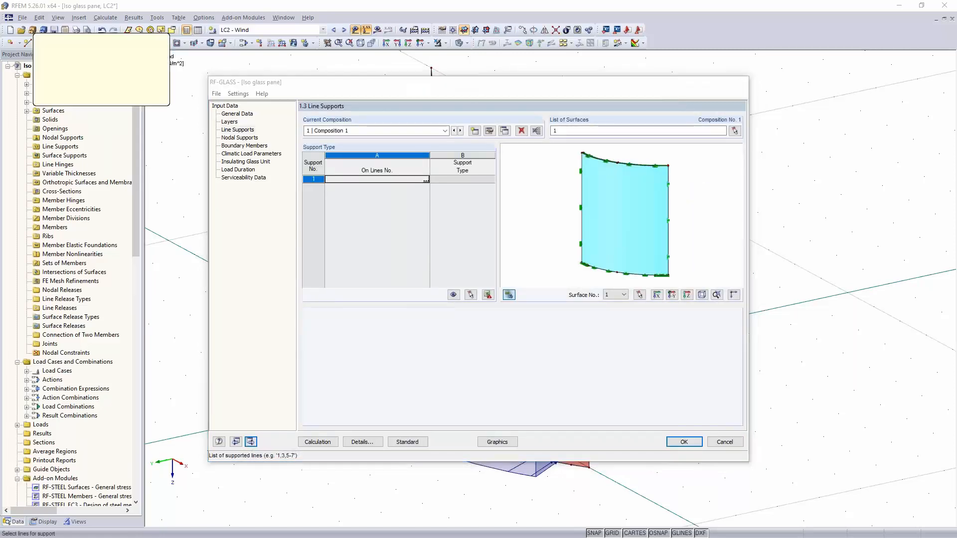
left_click_drag(381, 487, 674, 61)
left_click(117, 96)
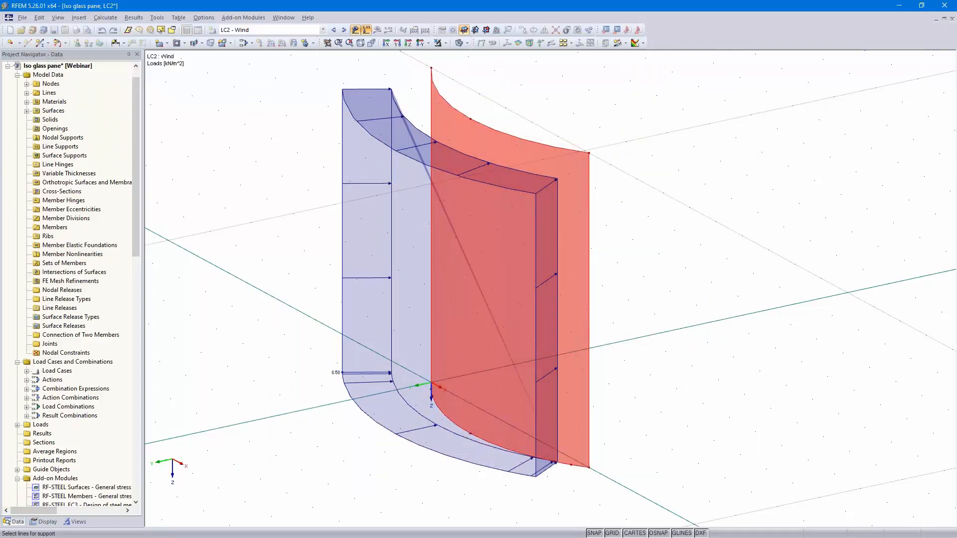
Step: Change the type of line support 1 to User-defined
left_click(476, 181)
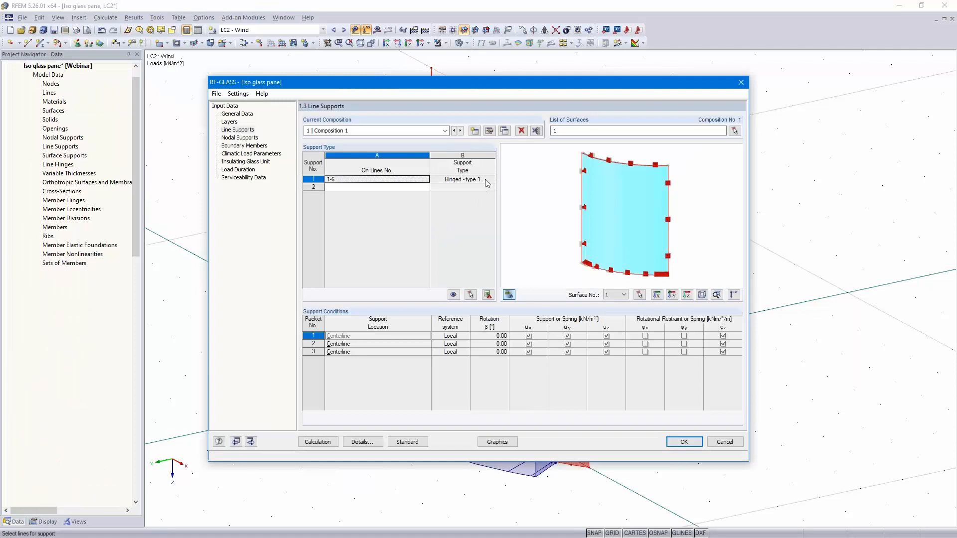
left_click(491, 180)
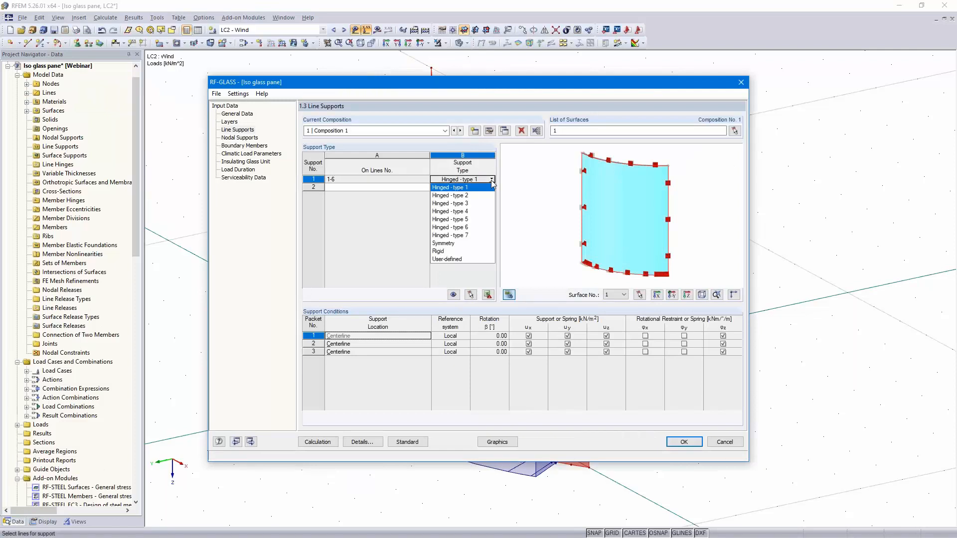
left_click(473, 259)
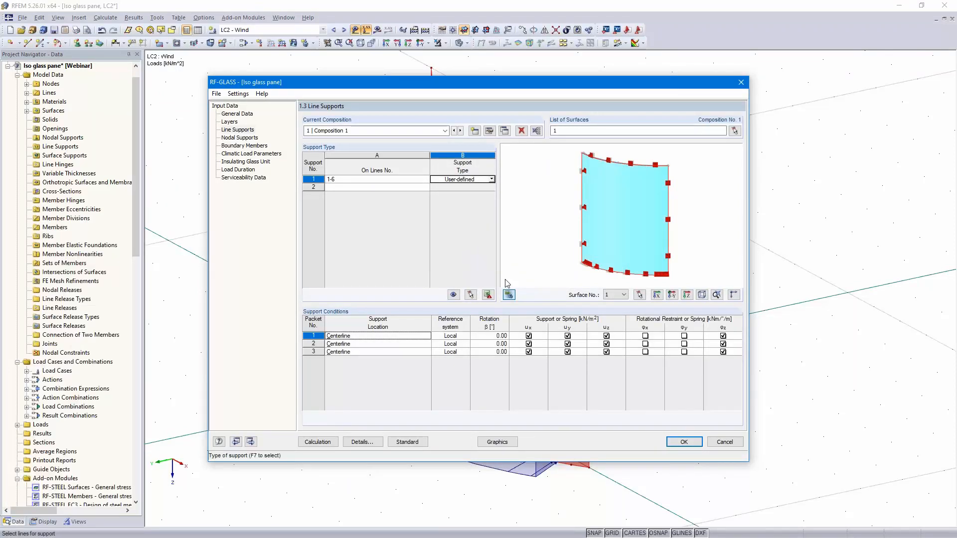
Step: Display the local axis systems of the supported lines in the preview and examine their orientation
left_click(734, 295)
scroll(588, 224, "up", 5)
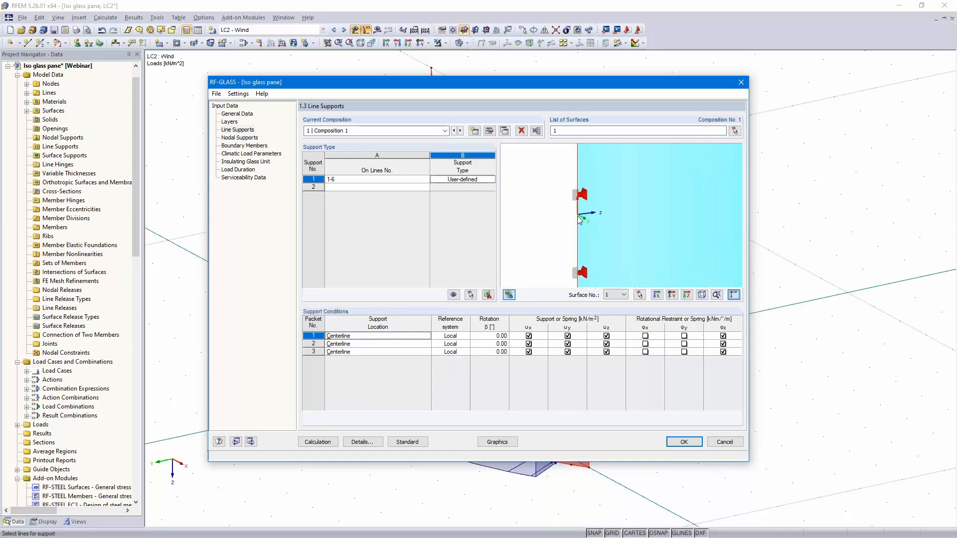
scroll(593, 223, "down", 5)
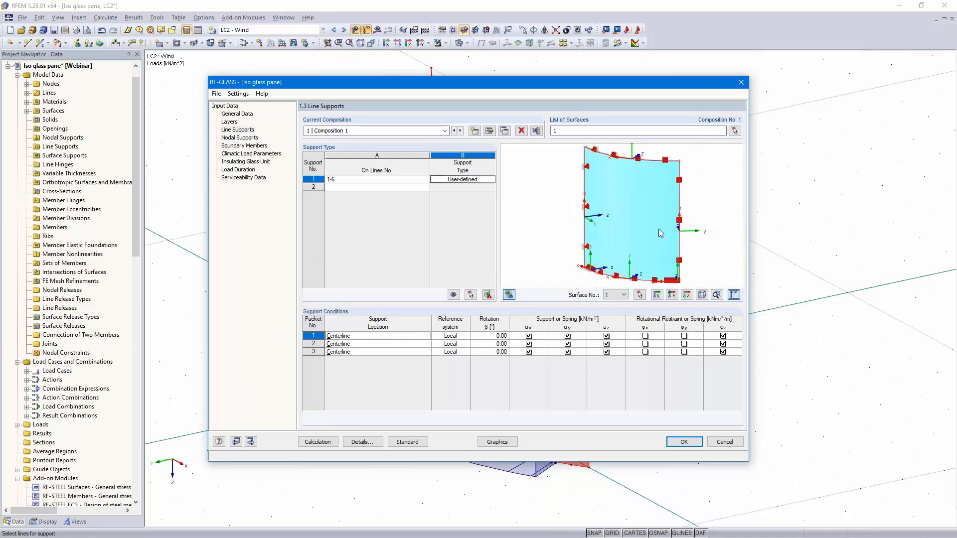
mouse_move(623, 263)
middle_mouse_down("ctrl")
mouse_move(669, 262)
mouse_move(634, 294)
mouse_move(633, 279)
middle_mouse_up("ctrl")
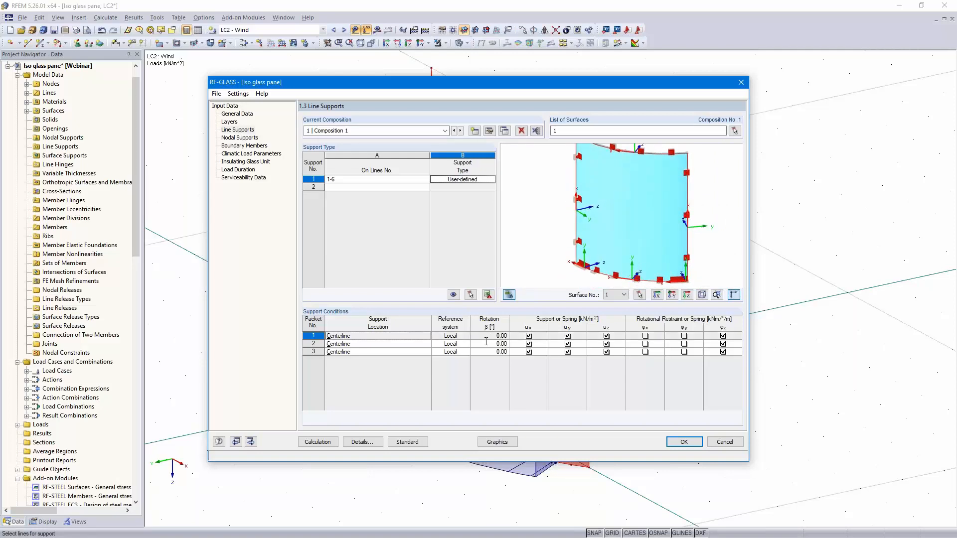
Step: Release the ux and uy supports and the φz rotational restraint for all three packets of line support 1
left_click(528, 336)
left_click(528, 344)
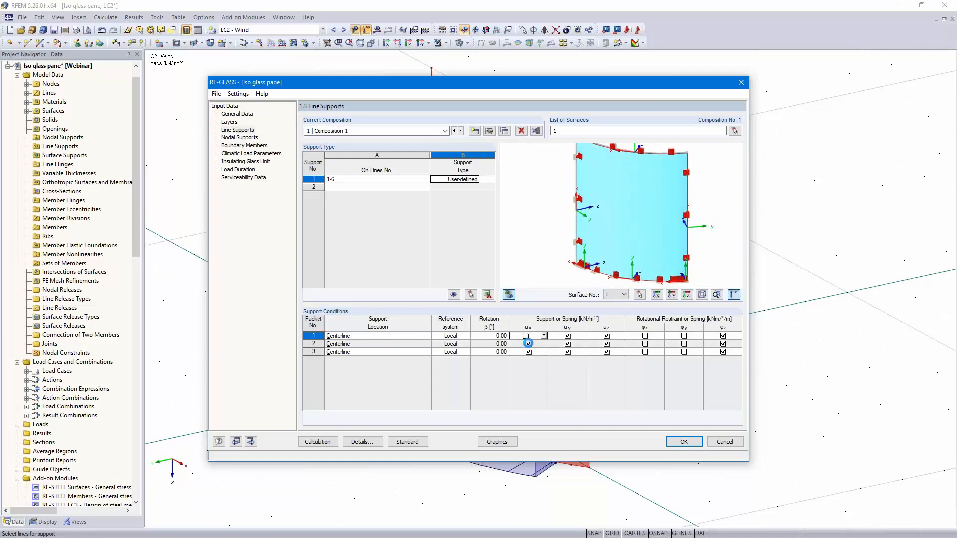
left_click(526, 352)
left_click(566, 336)
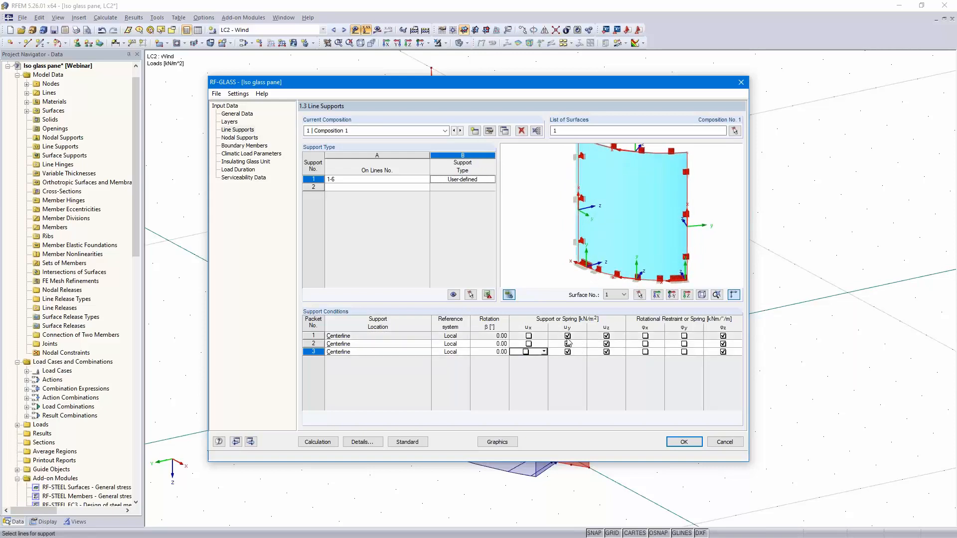
left_click(567, 344)
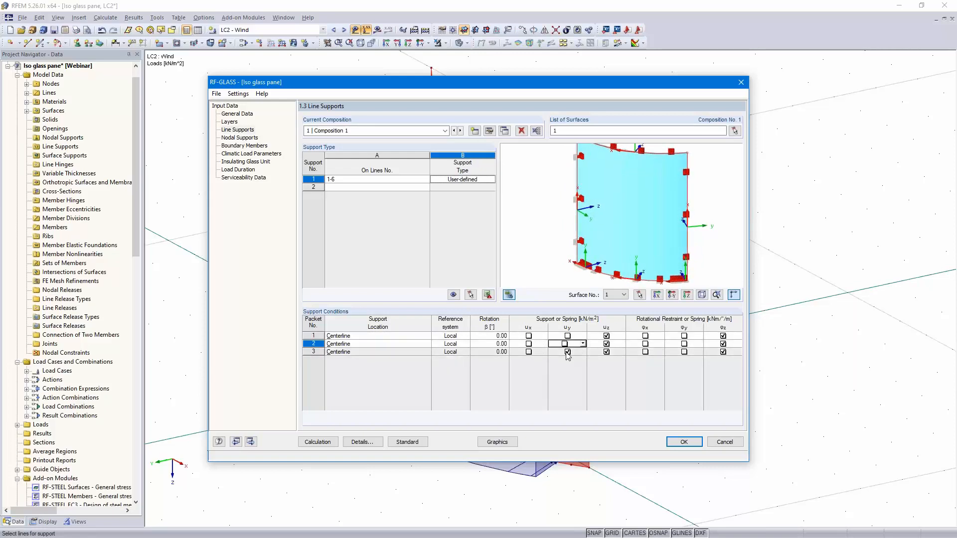
left_click(567, 352)
left_click(723, 336)
left_click(723, 344)
left_click(723, 352)
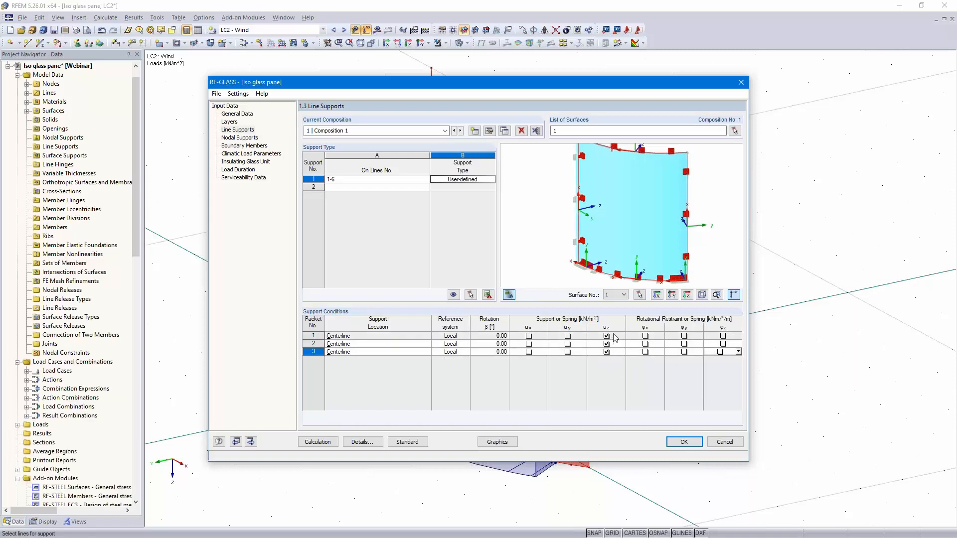
left_click(413, 337)
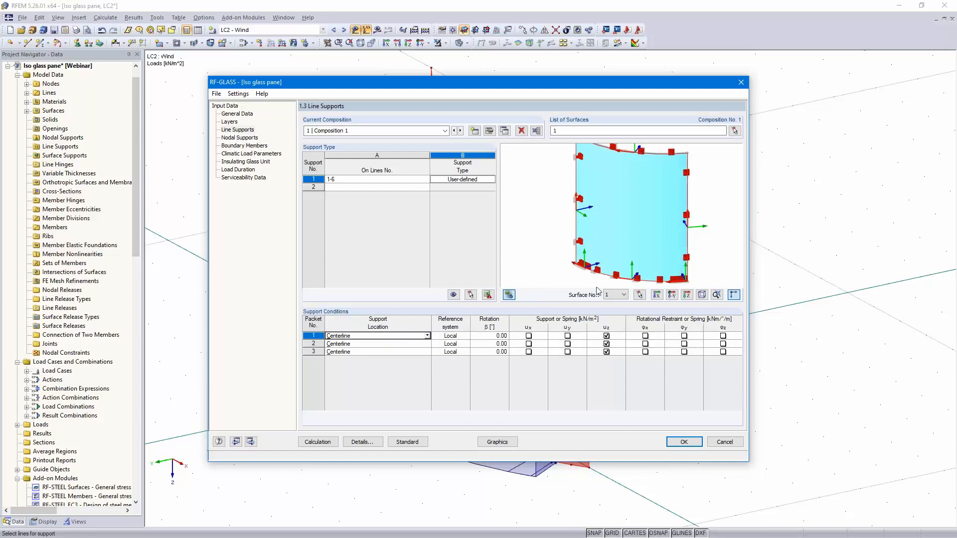
Step: Examine the position of line support 1 on each of the three glass packets in a close-up of the preview
left_click(487, 295)
left_click(385, 347)
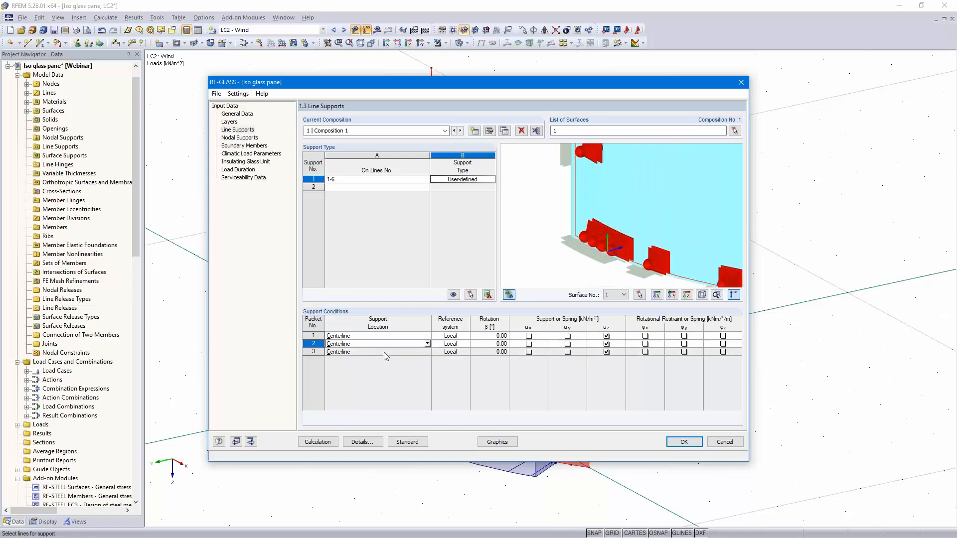
left_click(385, 352)
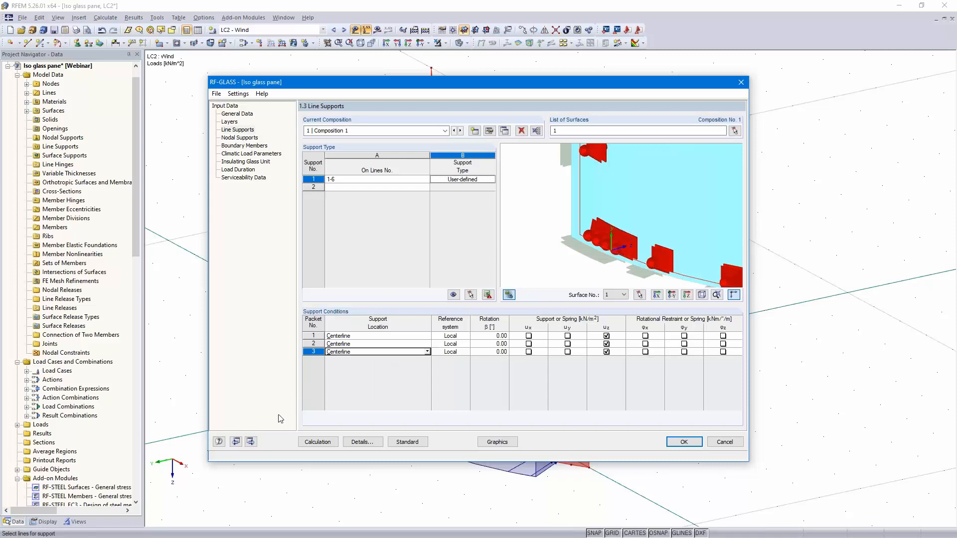
Step: Define a nodal support on nodes 7 and 9 along the pane's lower edge, hiding the load display to pick them
left_click(252, 442)
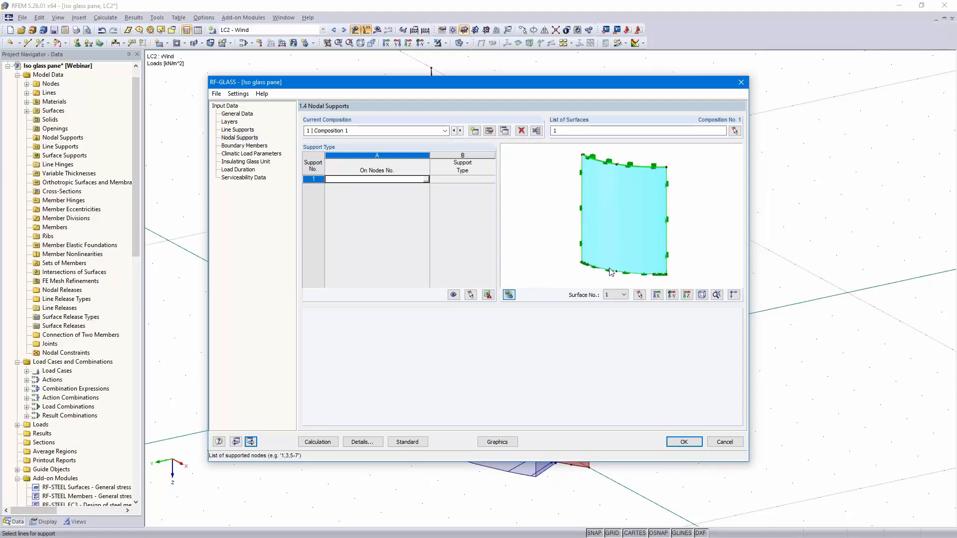
left_click(426, 180)
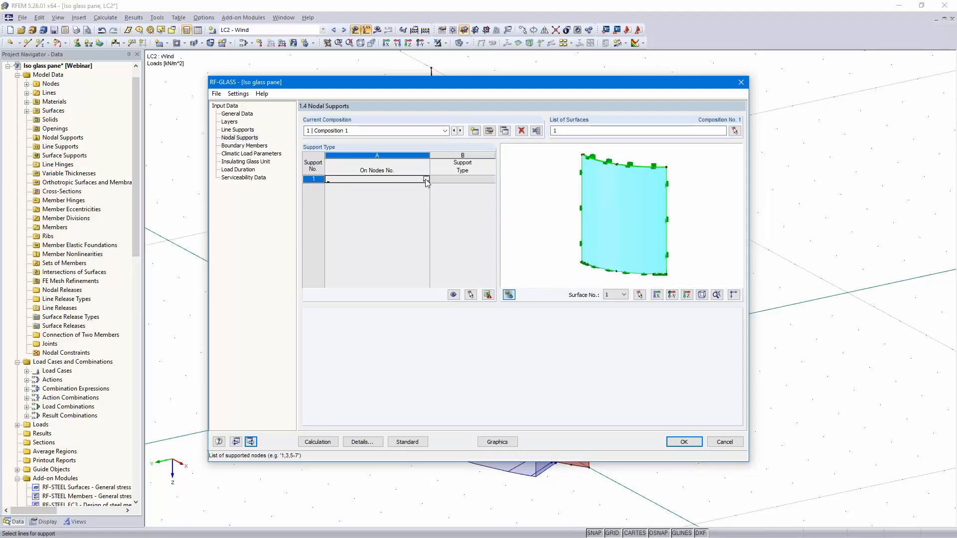
middle_click_drag(516, 415, 547, 432, "ctrl")
scroll(438, 444, "up", 5)
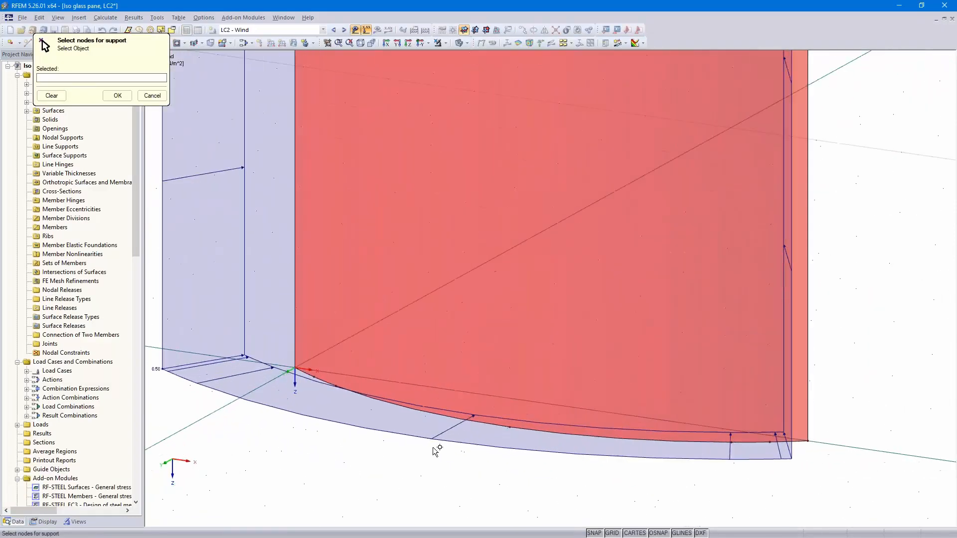
left_click(355, 29)
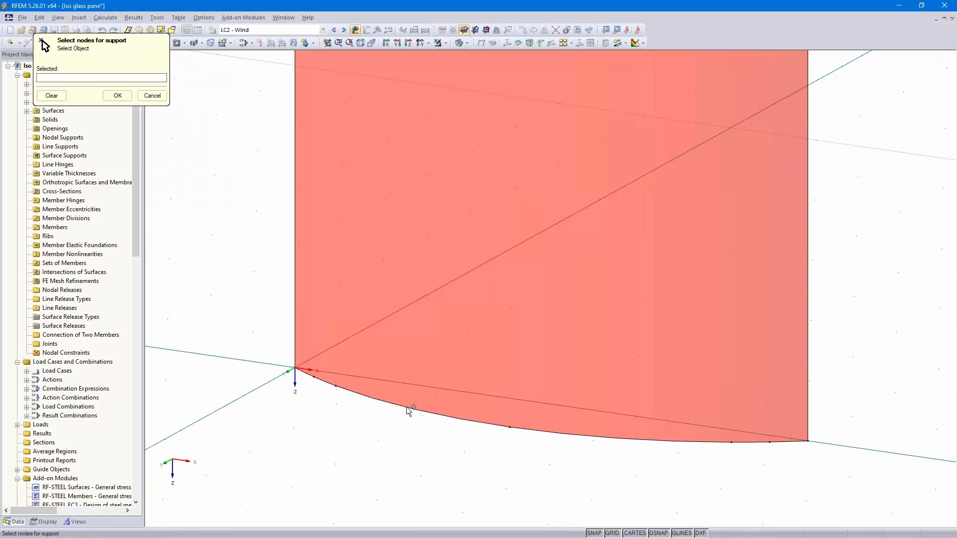
left_click(336, 386)
left_click(734, 442)
left_click(116, 96)
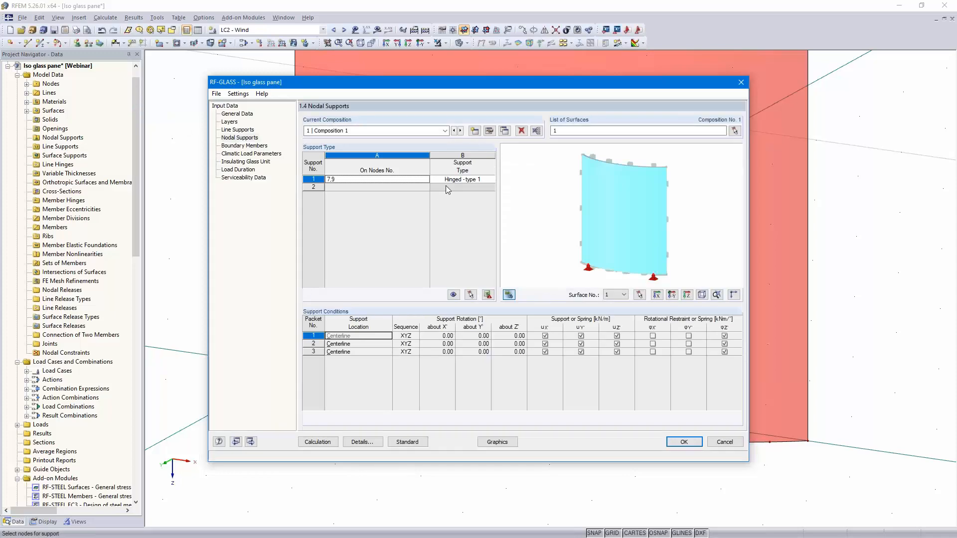
Step: Change nodal support 1 to User-defined and show its support axis system in the preview
left_click(465, 180)
left_click(491, 179)
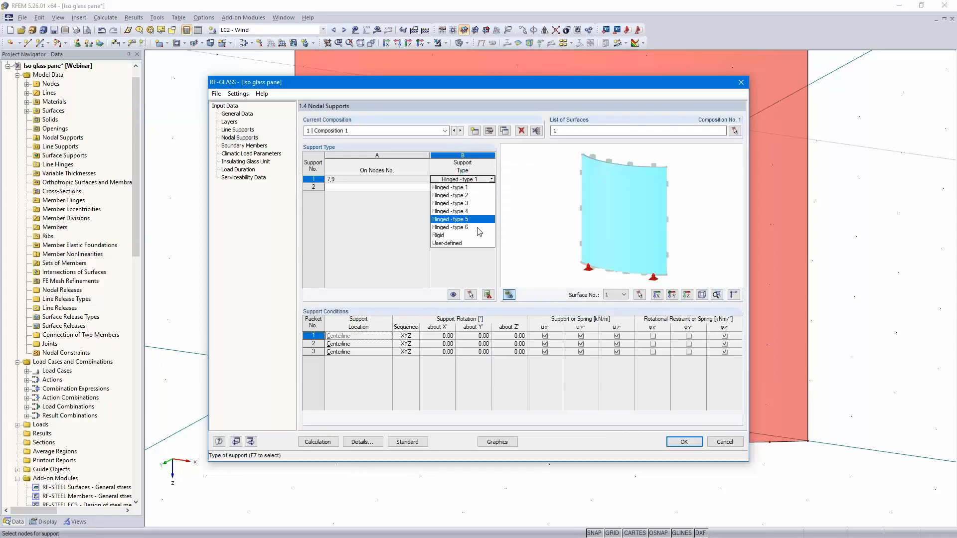
left_click(471, 243)
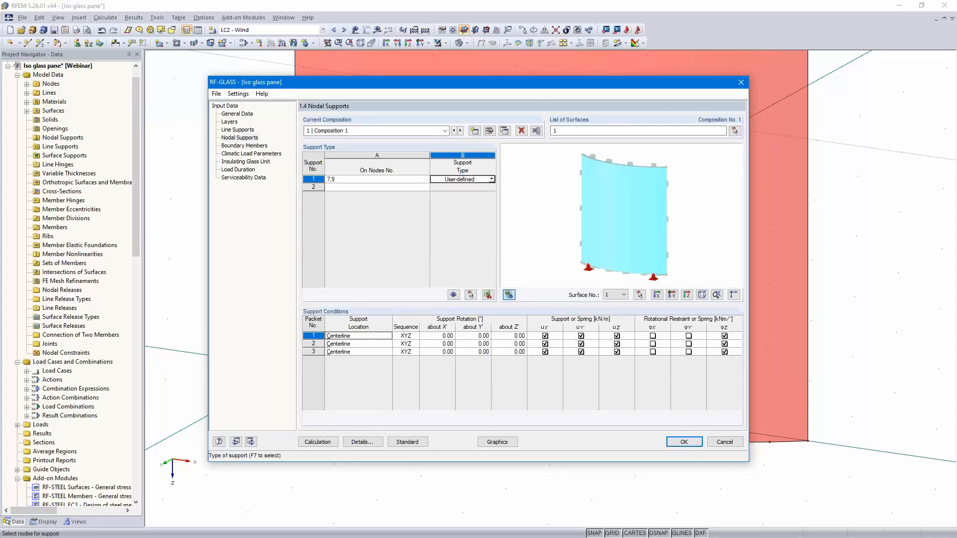
left_click(733, 295)
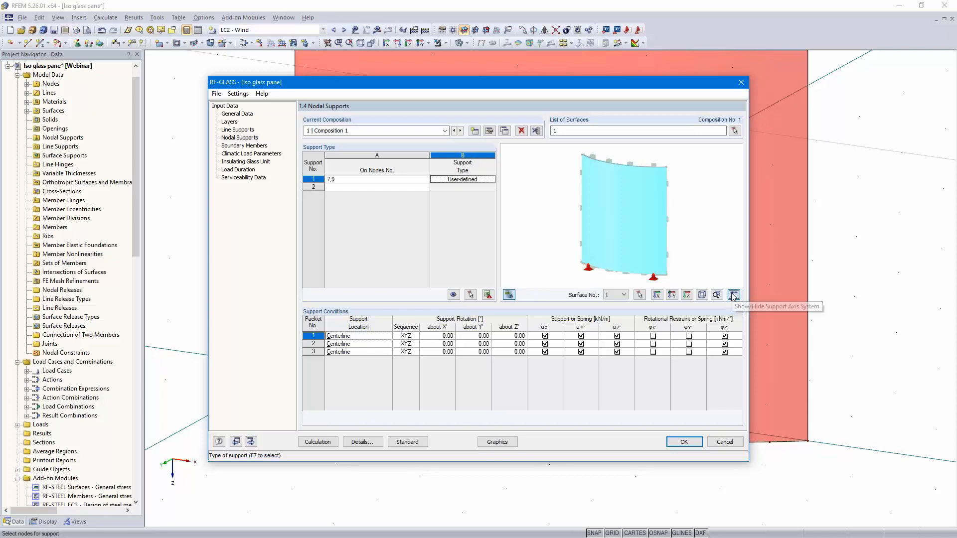
scroll(608, 245, "up", 3)
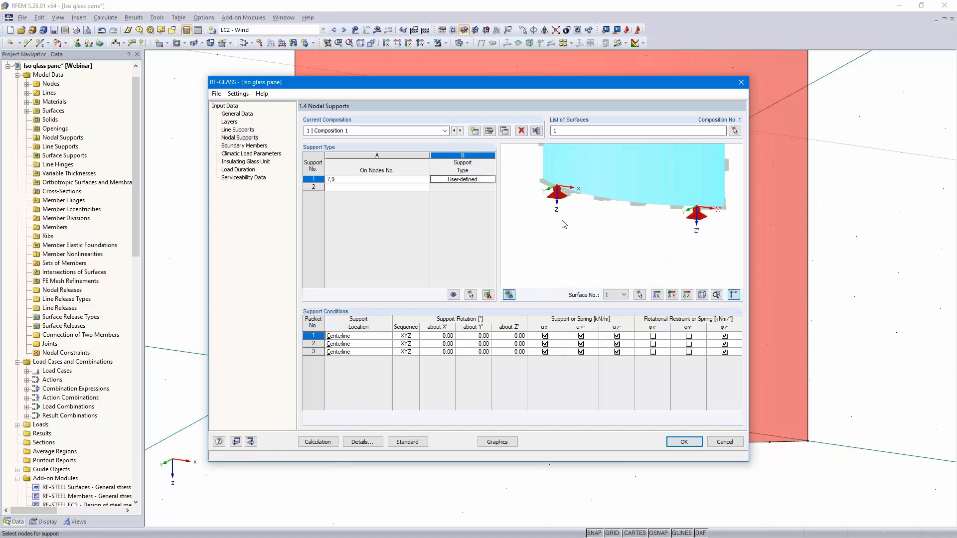
Step: Release the uX' and uY' supports and the φZ' rotational restraint for all three packets of nodal support 1
left_click(545, 336)
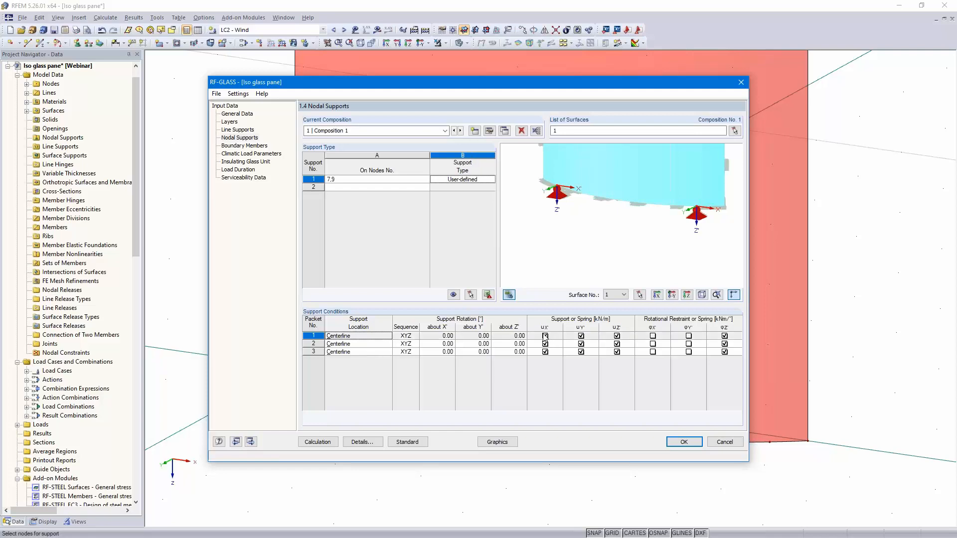
left_click(545, 336)
left_click(545, 344)
left_click(545, 352)
left_click(579, 336)
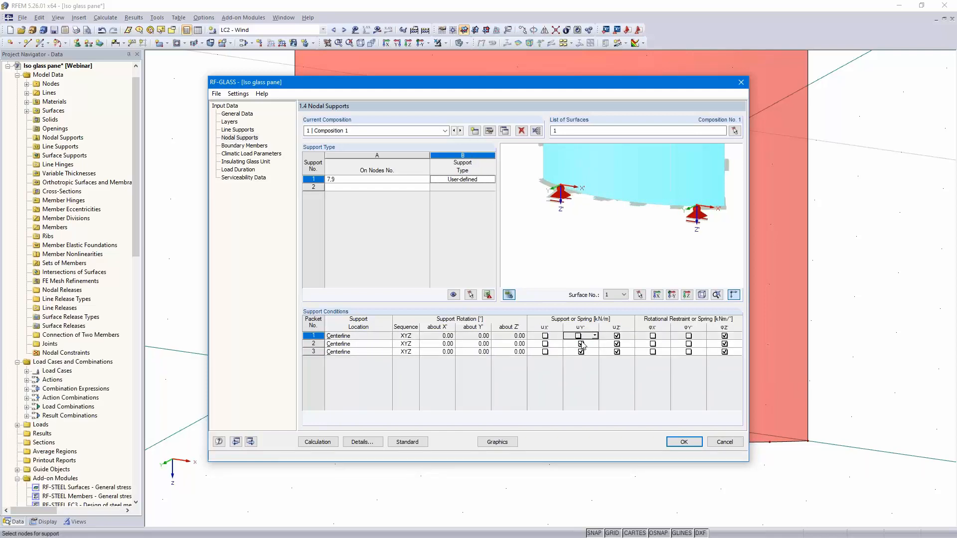
left_click(581, 344)
left_click(581, 352)
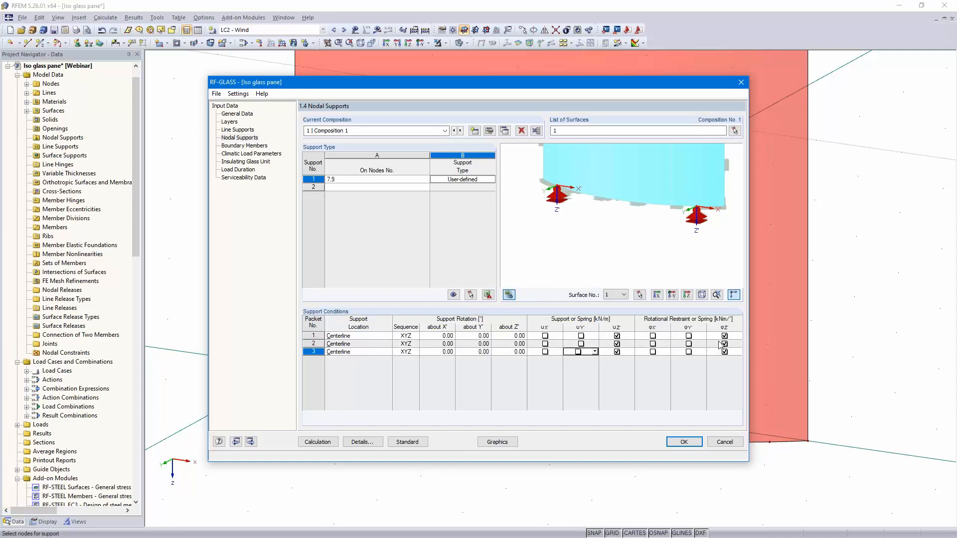
left_click(725, 336)
left_click(725, 344)
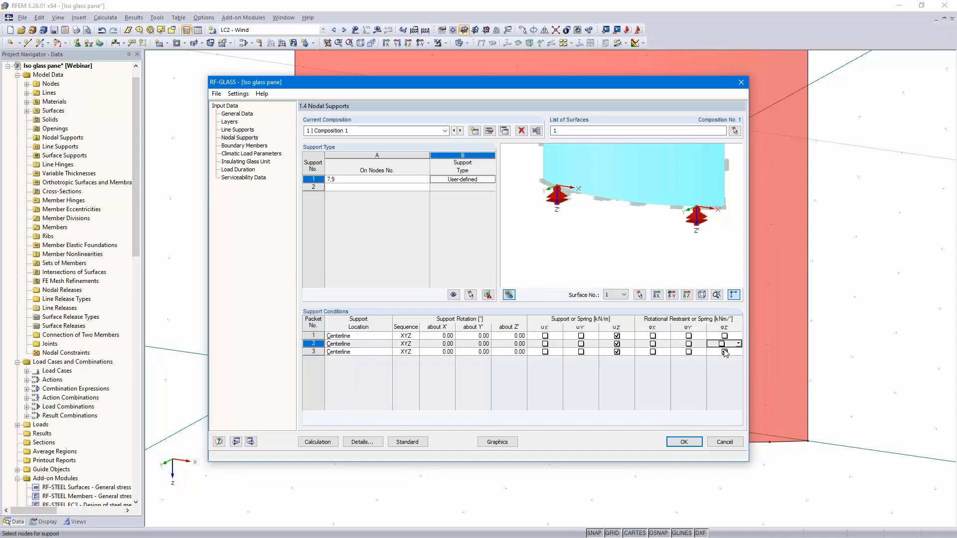
left_click(724, 352)
Step: Add a second nodal support on node 3 at the middle of the lower edge and make it User-defined
left_click(401, 188)
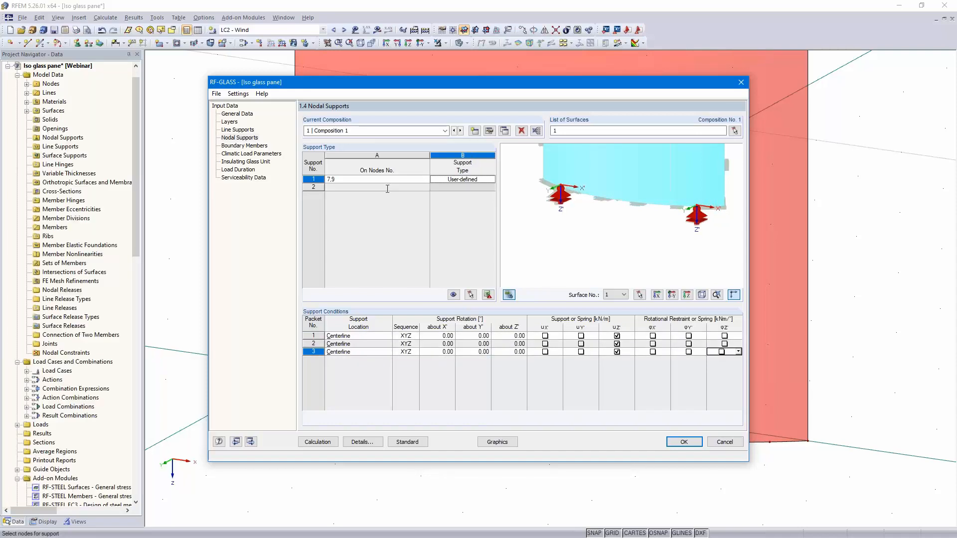
left_click(426, 188)
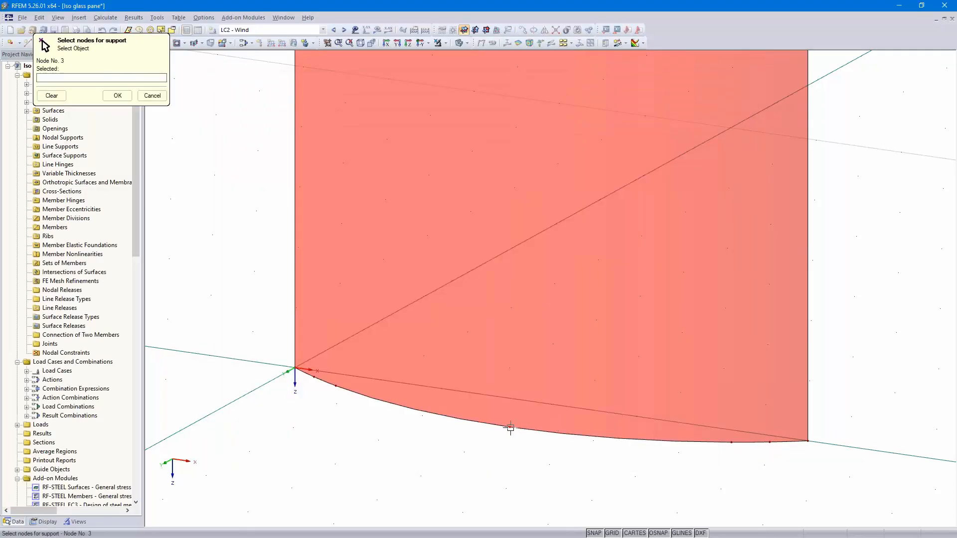
left_click(117, 95)
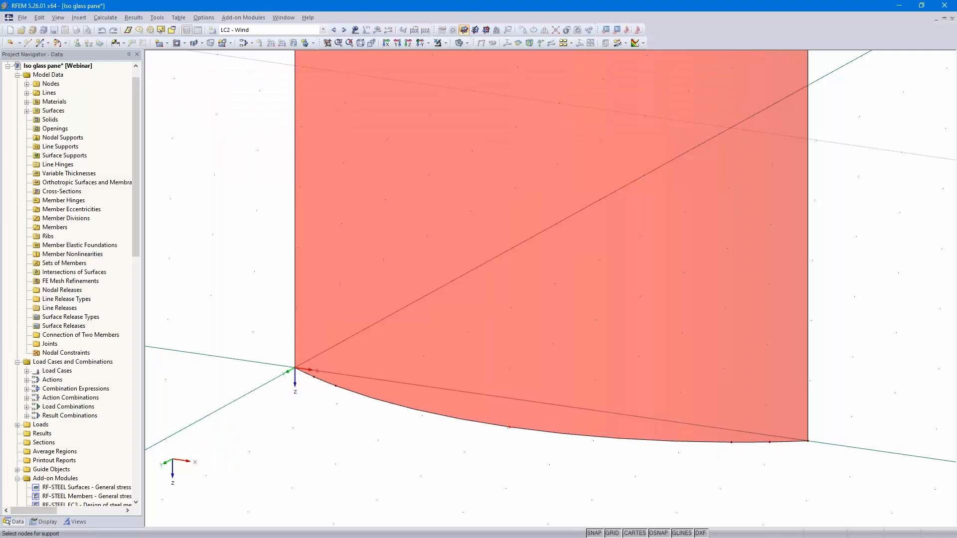
left_click(469, 187)
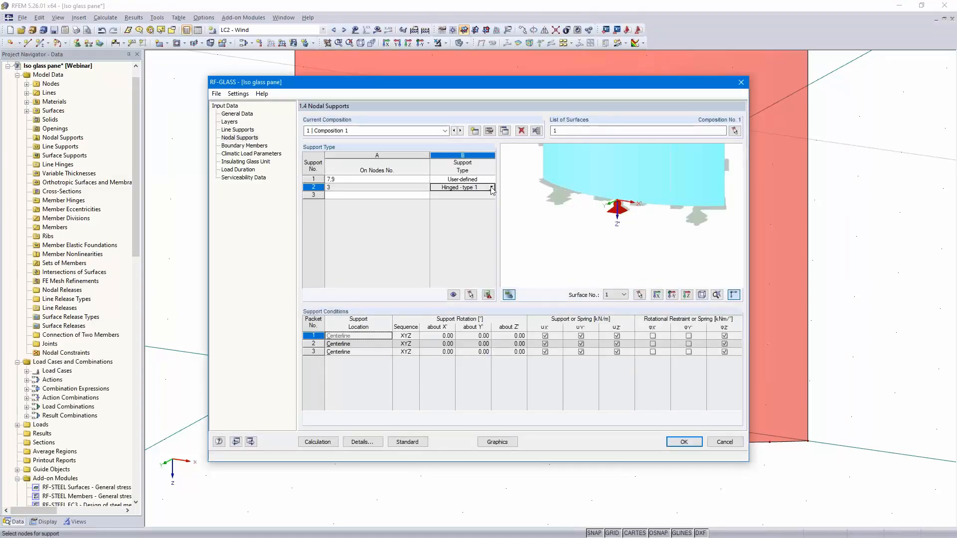
left_click(492, 187)
left_click(468, 252)
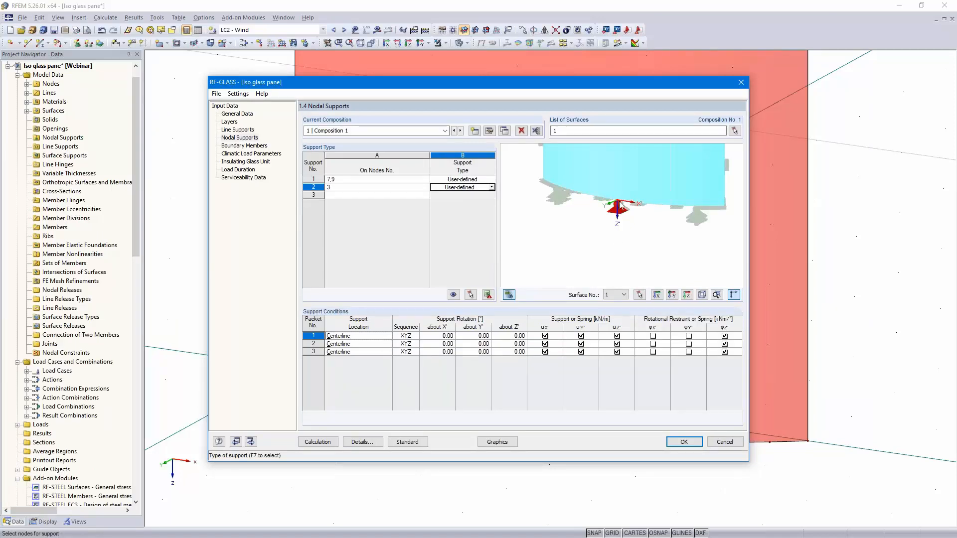
Step: Release the uY' support and the φZ' rotational restraint for all three packets of nodal support 2
left_click(579, 337)
left_click(580, 344)
left_click(580, 352)
left_click(725, 336)
left_click(724, 344)
left_click(726, 352)
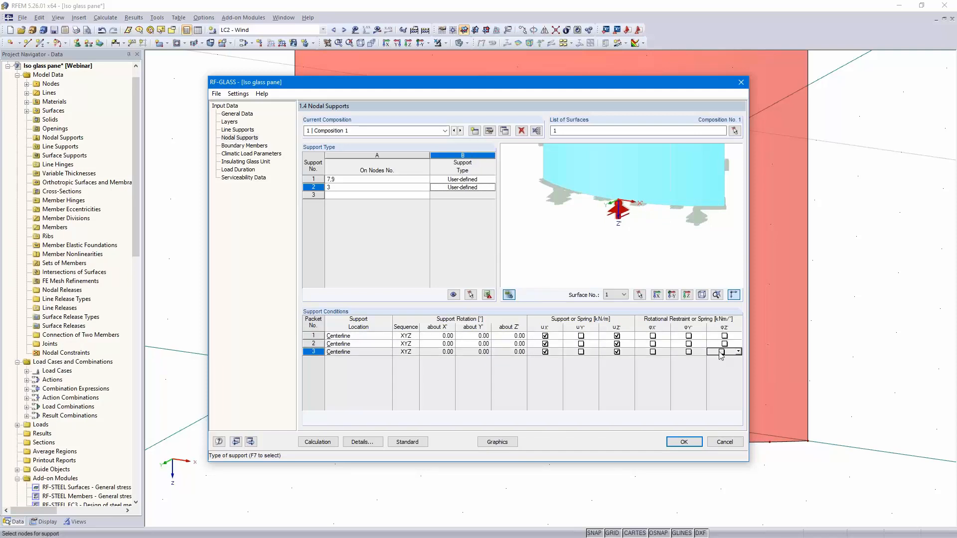
Step: Assign the summer climatic loads: LC4 for temperature and atmospheric pressure differences, LC3 for altitude differences
left_click(251, 442)
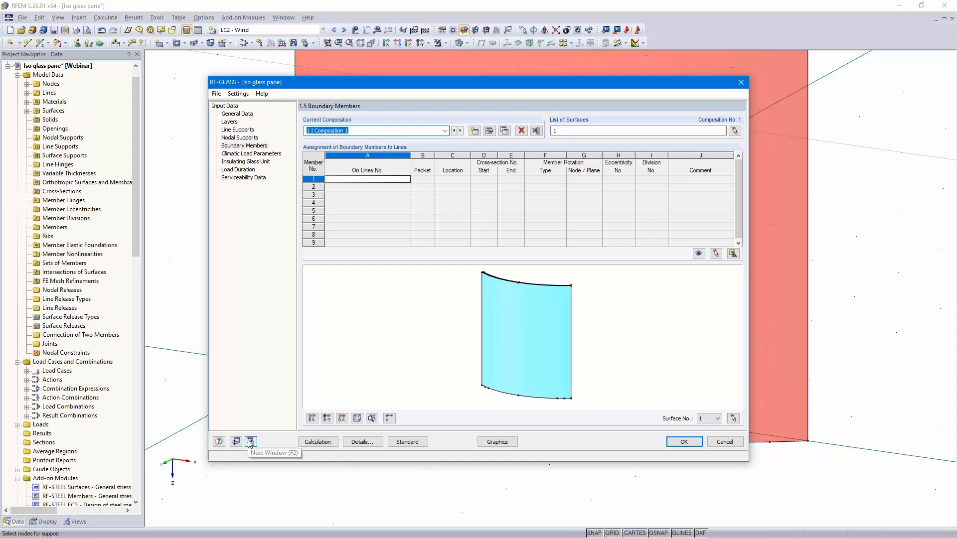
left_click(251, 442)
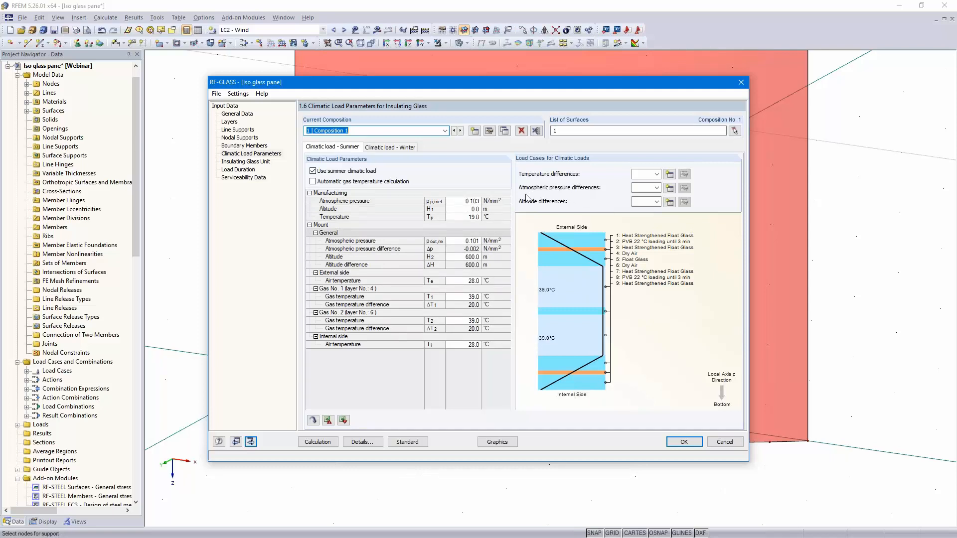
left_click(657, 174)
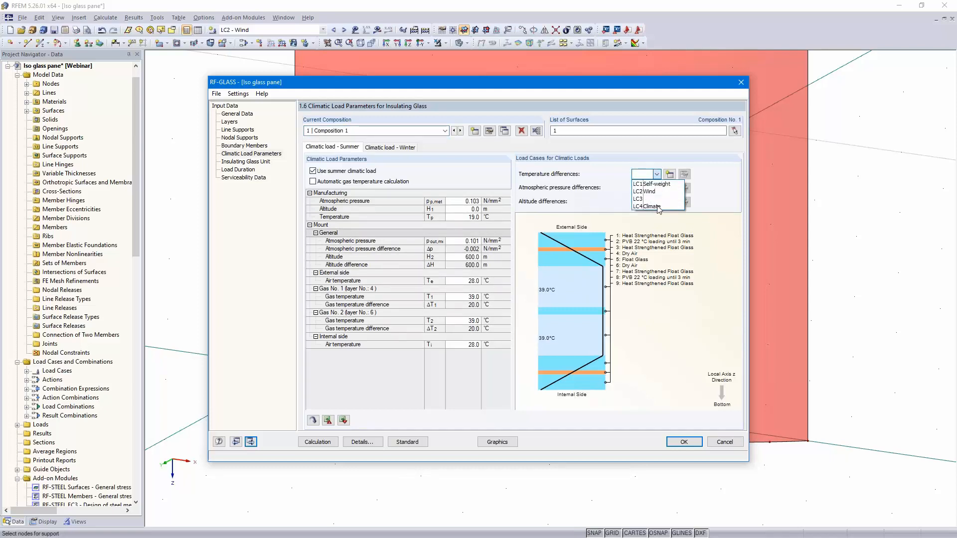
left_click(659, 207)
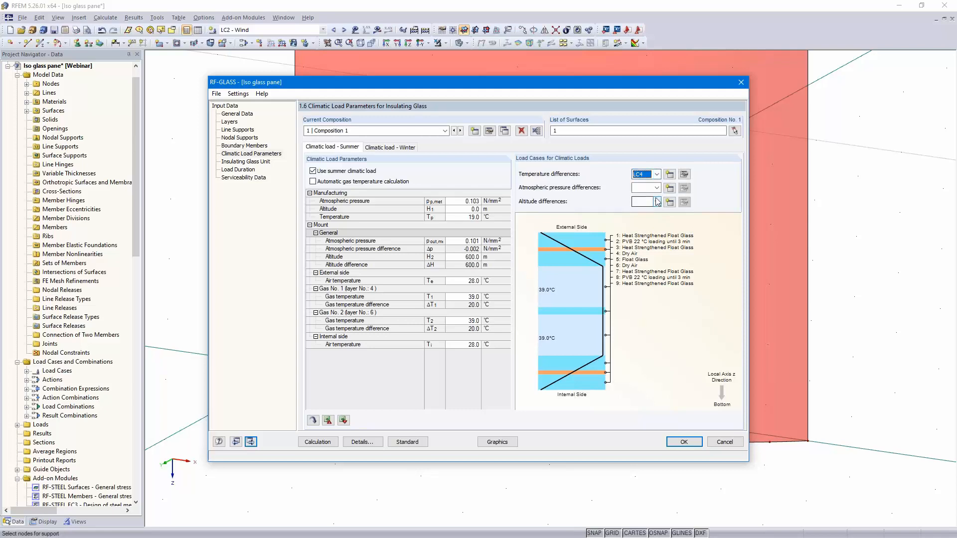
left_click(657, 188)
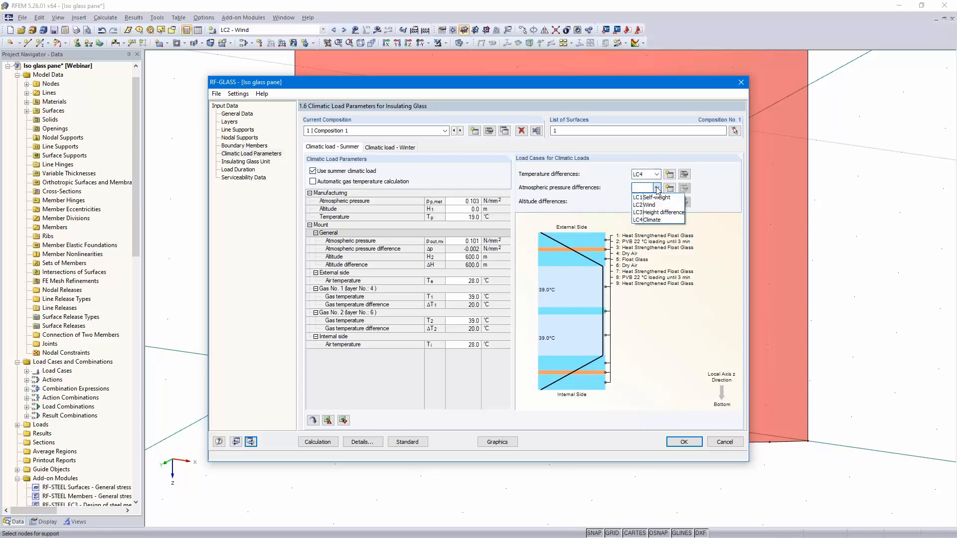
left_click(659, 220)
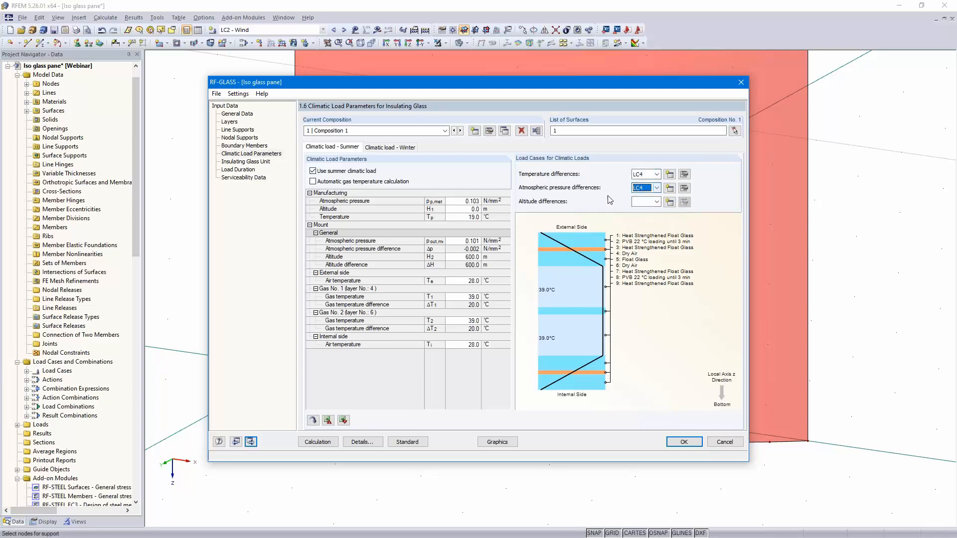
left_click(657, 202)
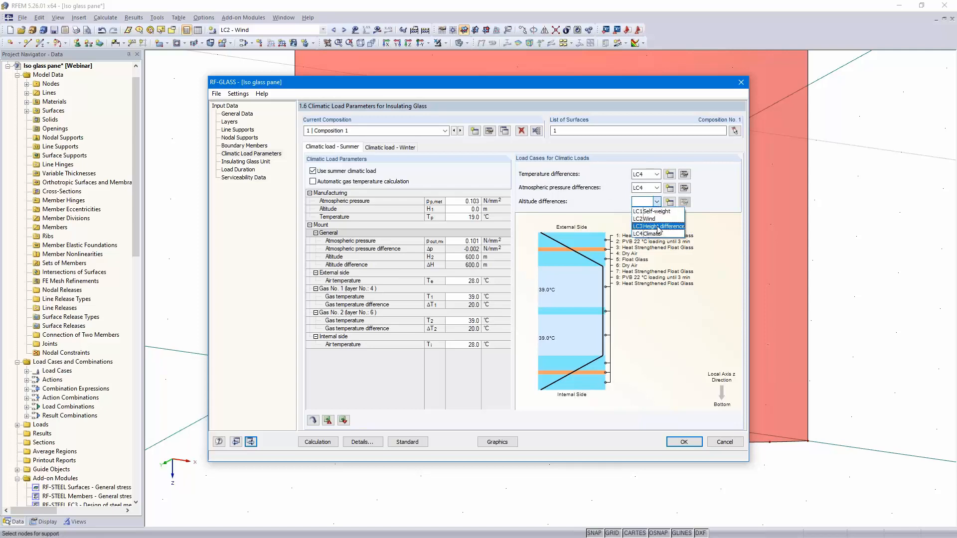
left_click(658, 226)
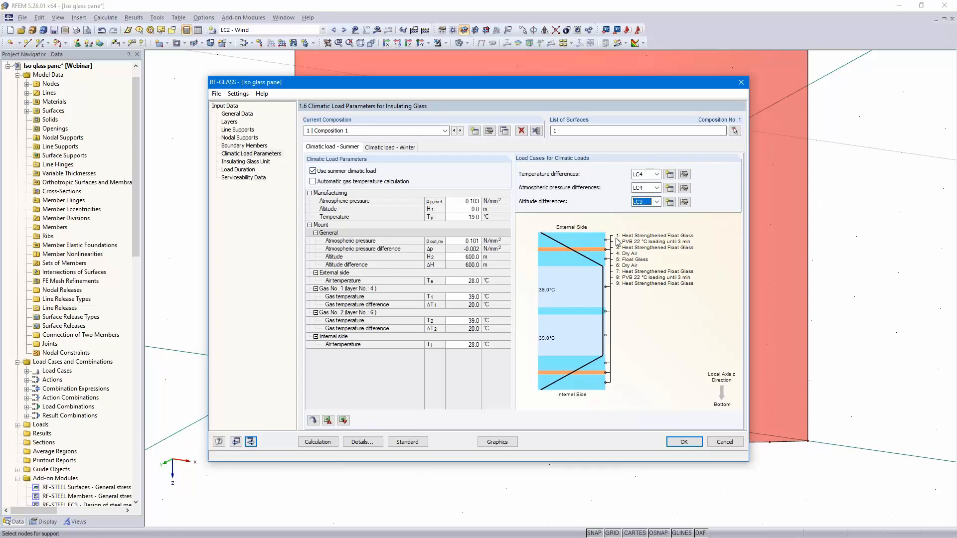
Step: Assign the winter climatic loads: LC4 for temperature and atmospheric pressure differences, LC3 for altitude differences
left_click(389, 147)
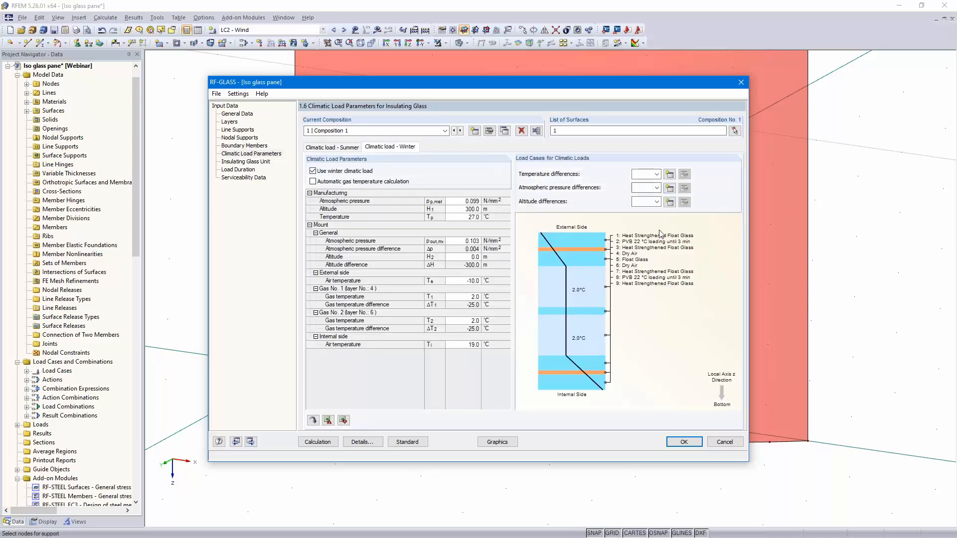
left_click(657, 175)
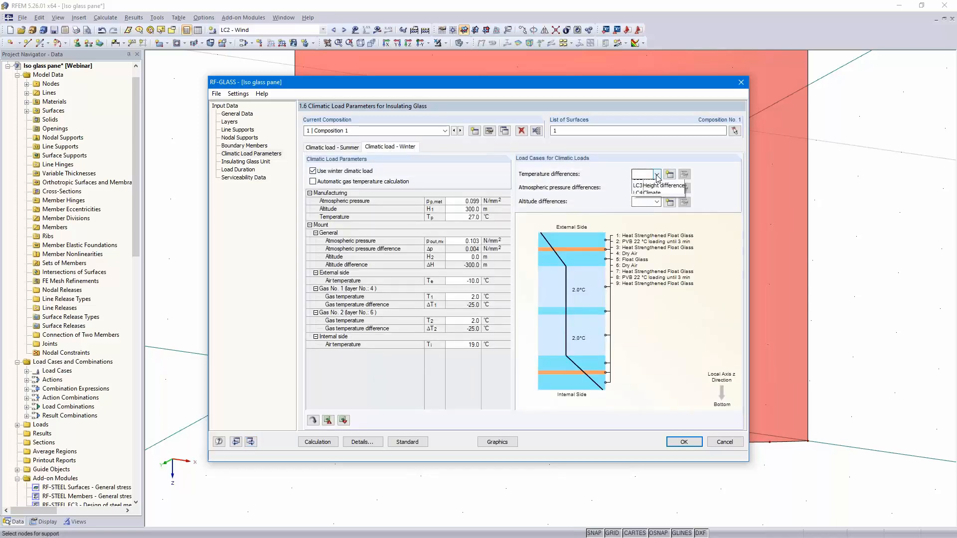
left_click(658, 206)
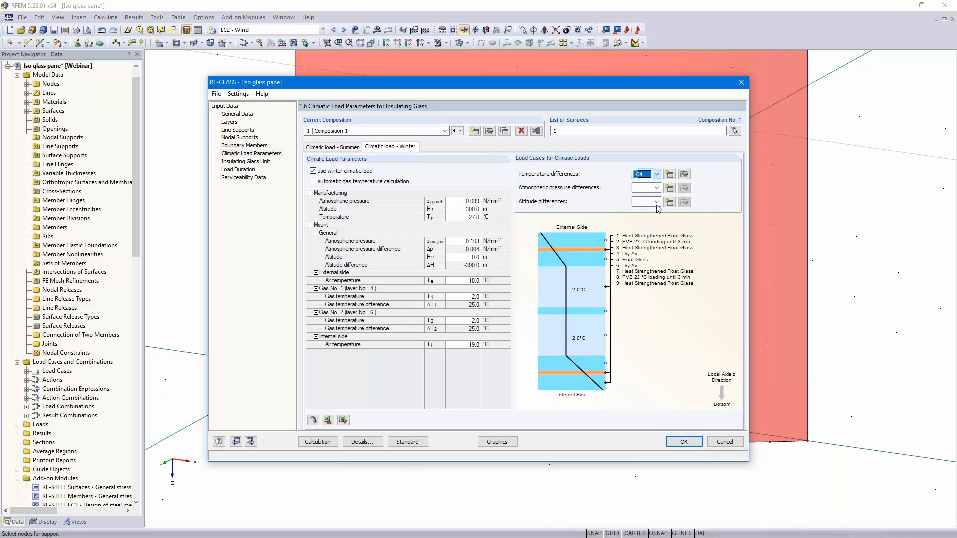
left_click(657, 188)
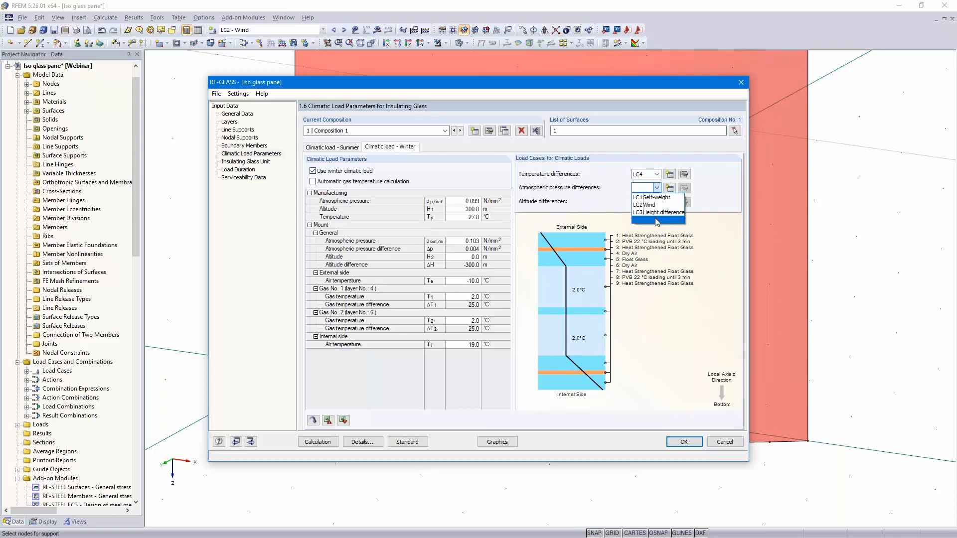
left_click(657, 224)
left_click(657, 202)
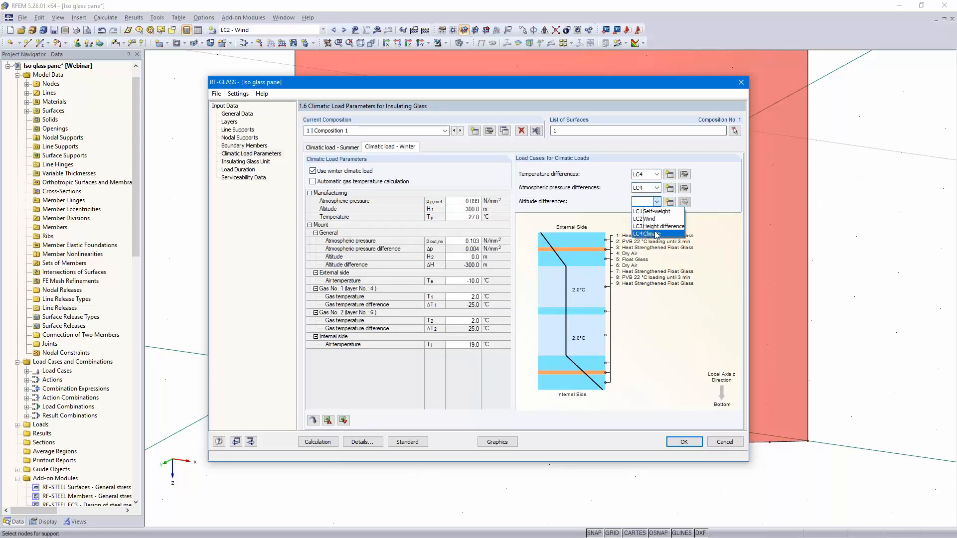
left_click(659, 227)
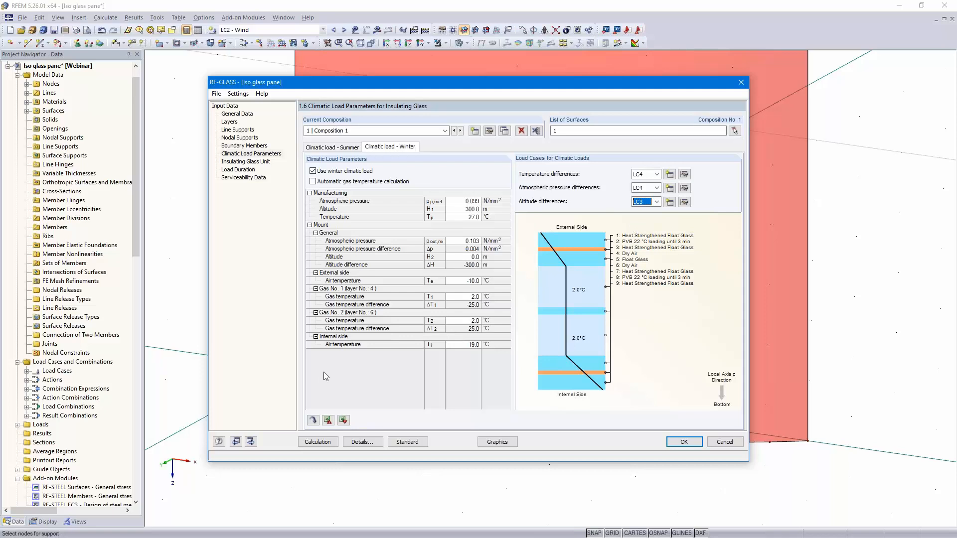
Step: Review the insulating glass unit data: the optional secondary seal parameters and the wind load's distribution between external and internal glass sides
left_click(251, 442)
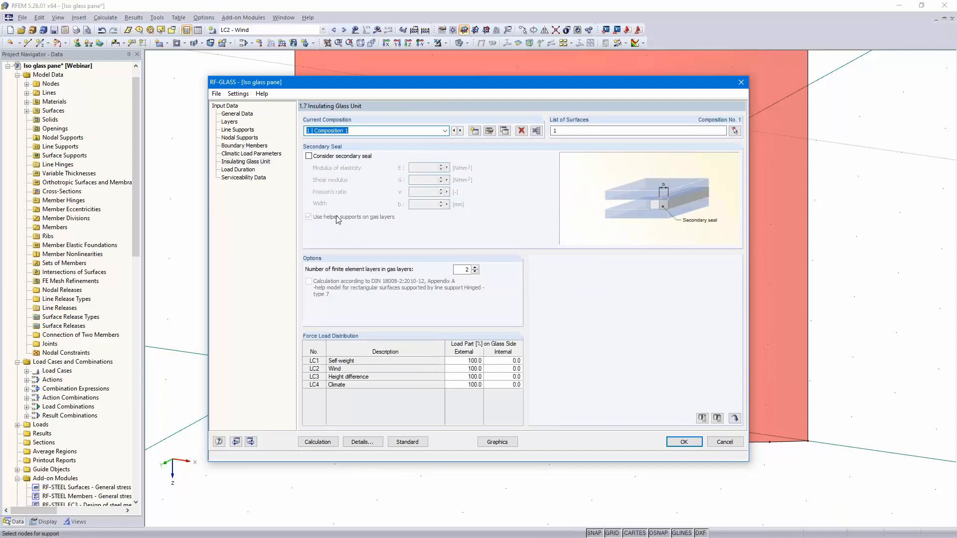
left_click(309, 157)
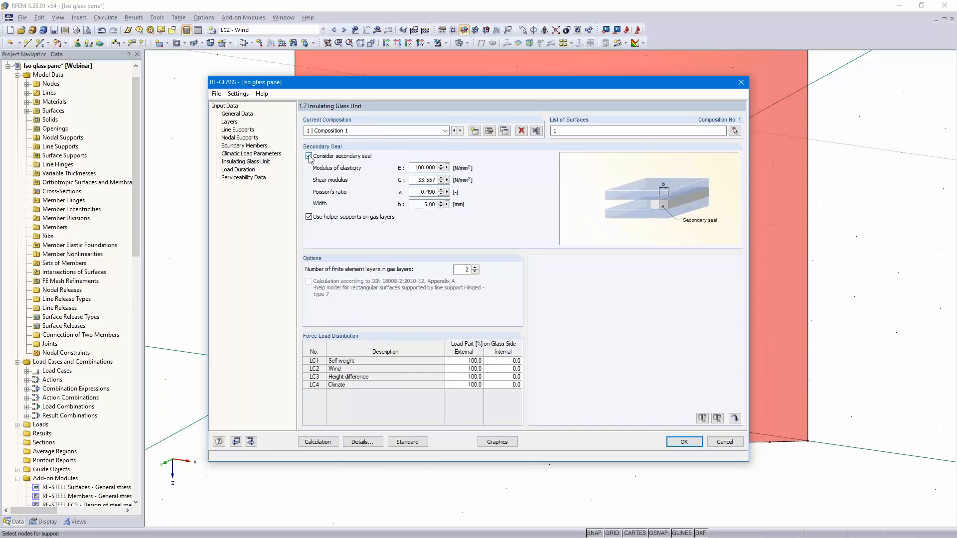
left_click(309, 157)
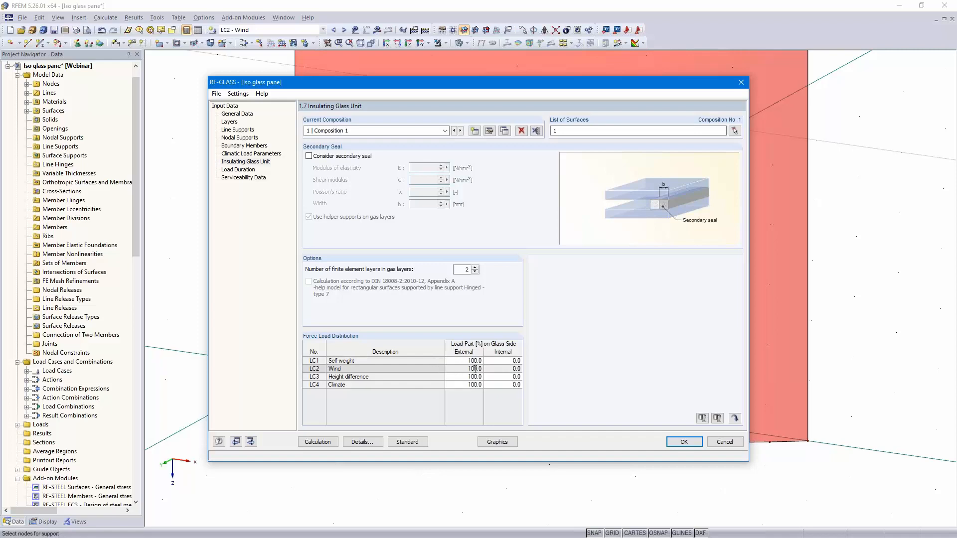
left_click(513, 369)
left_click(465, 370)
left_click(501, 369)
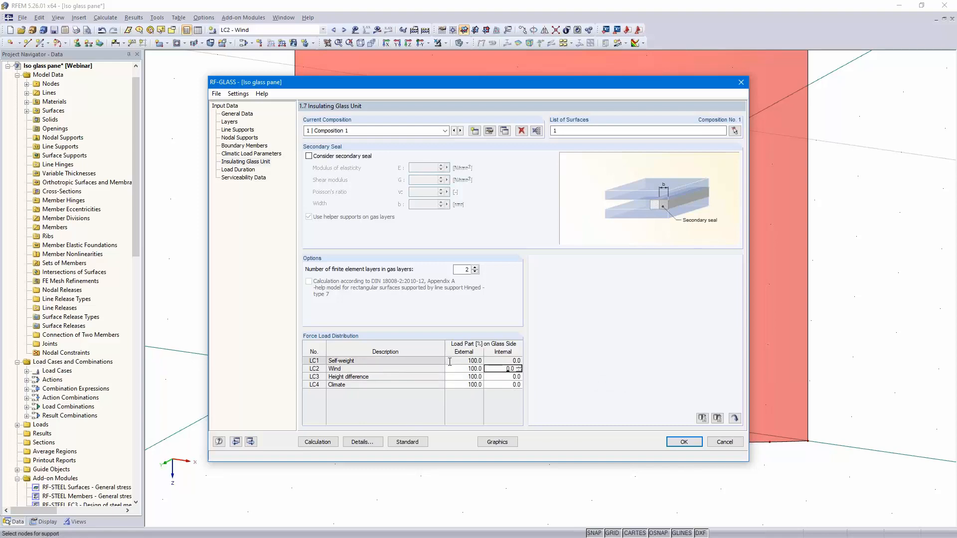
Step: Proceed past the load duration classes to the serviceability data and assign surface 1 by picking the curved pane in the model
left_click(251, 442)
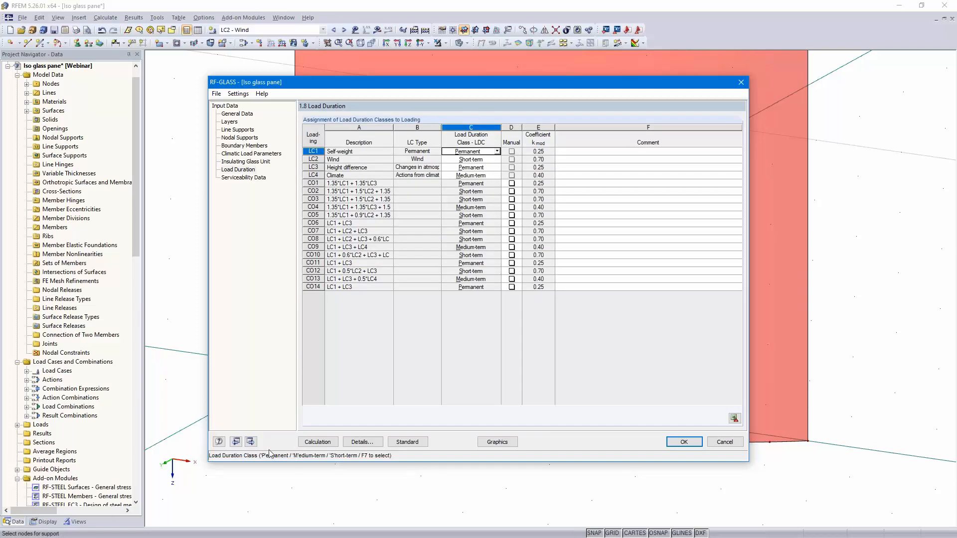
left_click(251, 442)
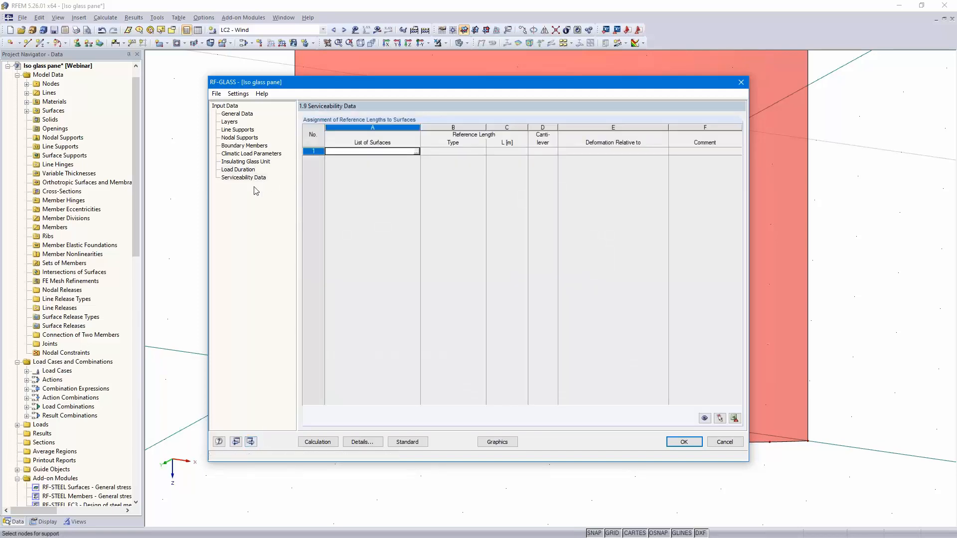
left_click(414, 150)
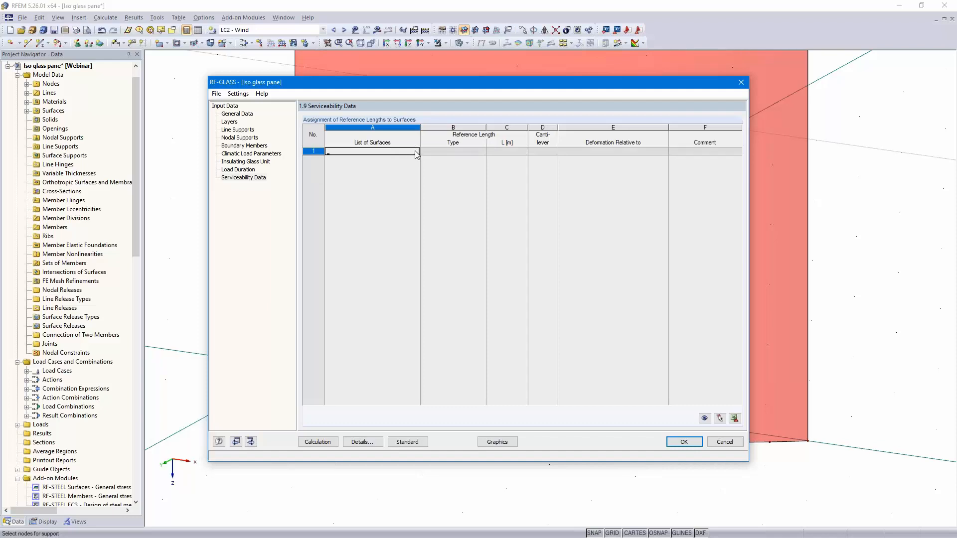
left_click(416, 152)
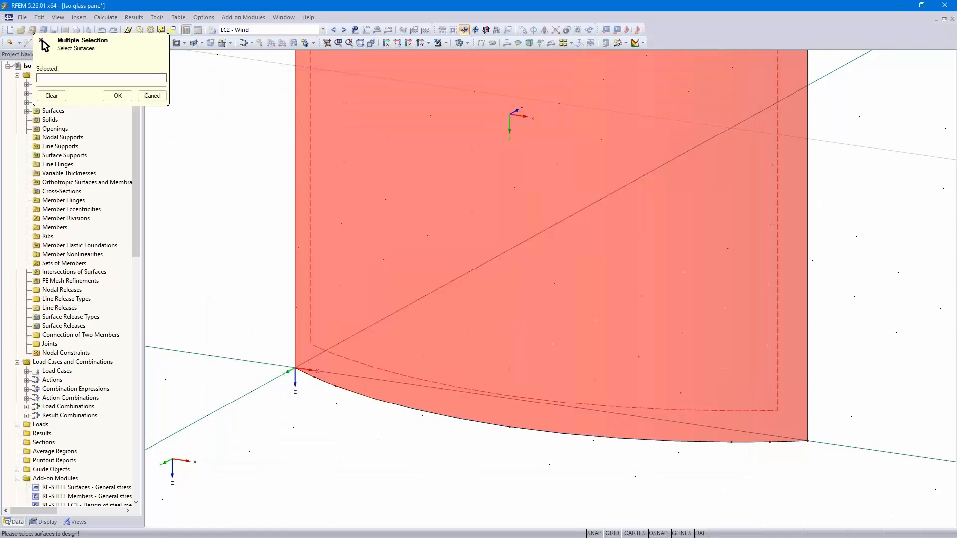
left_click(412, 377)
left_click(118, 95)
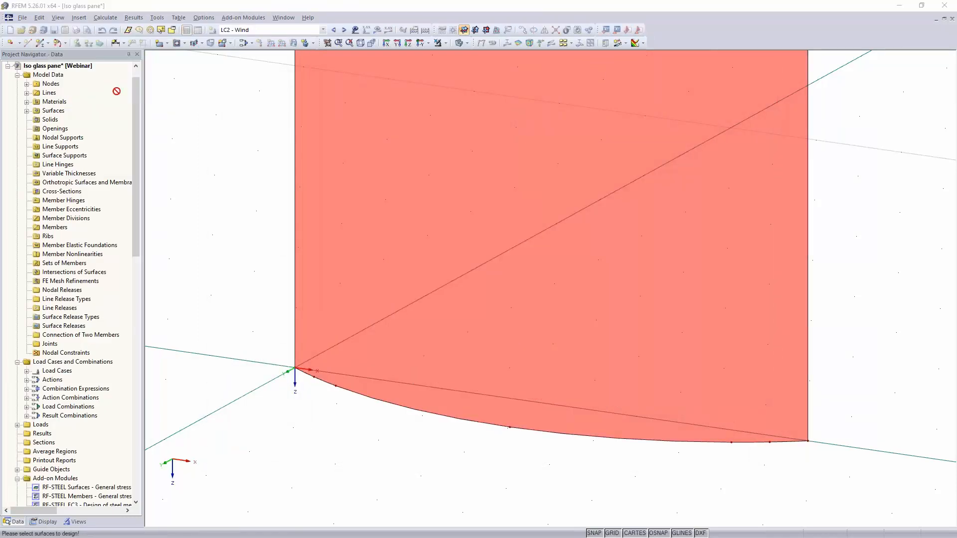
Step: Set surface 1's reference length type to User-defined and define the length by picking the two end nodes of the lower curved edge
left_click(480, 152)
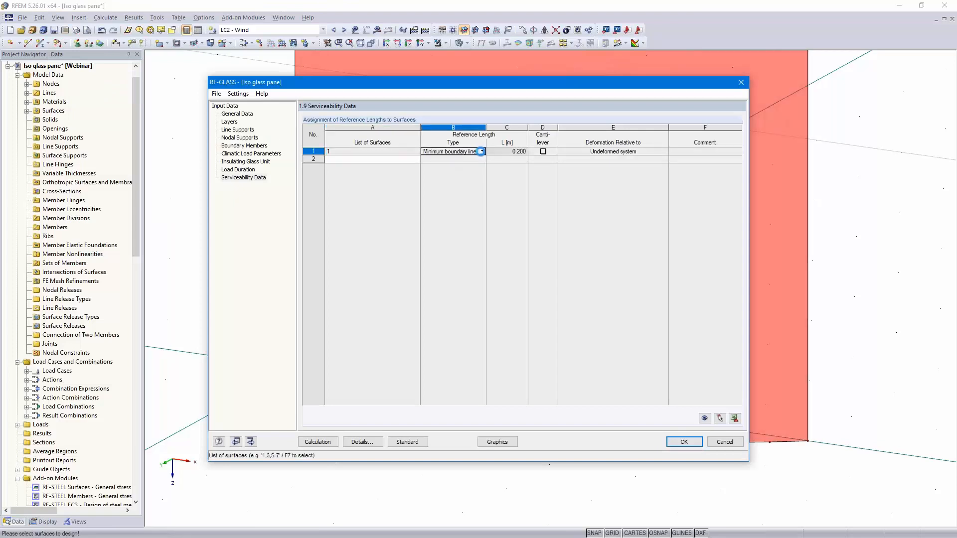
left_click(482, 152)
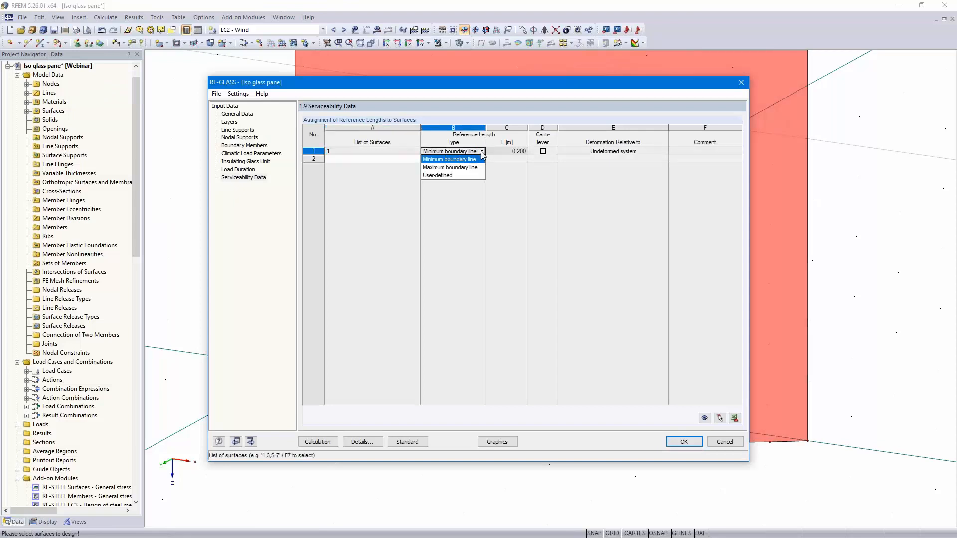
left_click(471, 176)
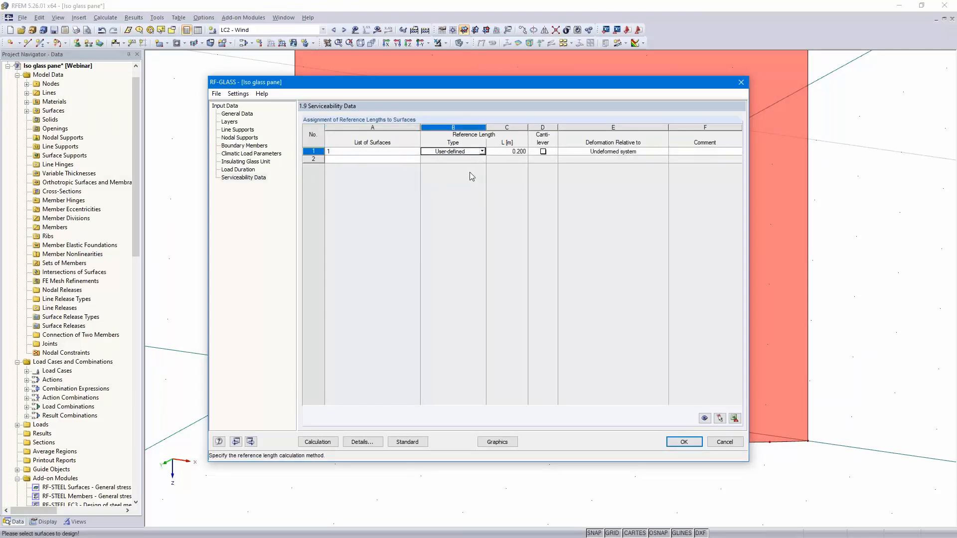
left_click(518, 151)
left_click(530, 151)
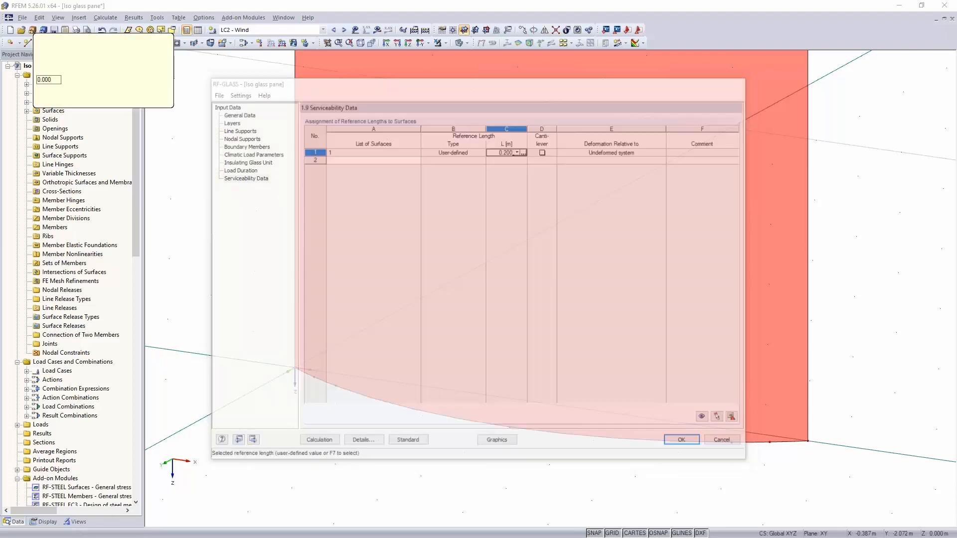
left_click(295, 368)
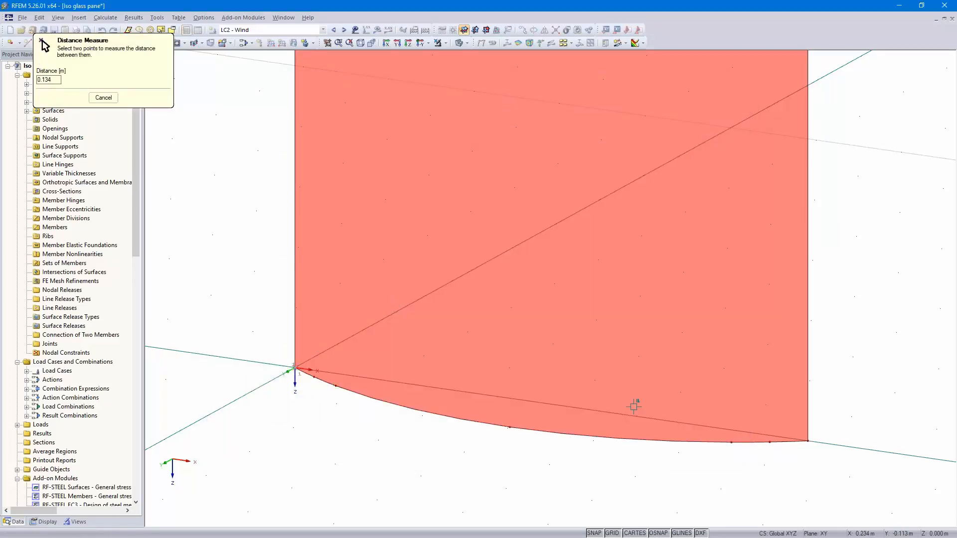
left_click(808, 436)
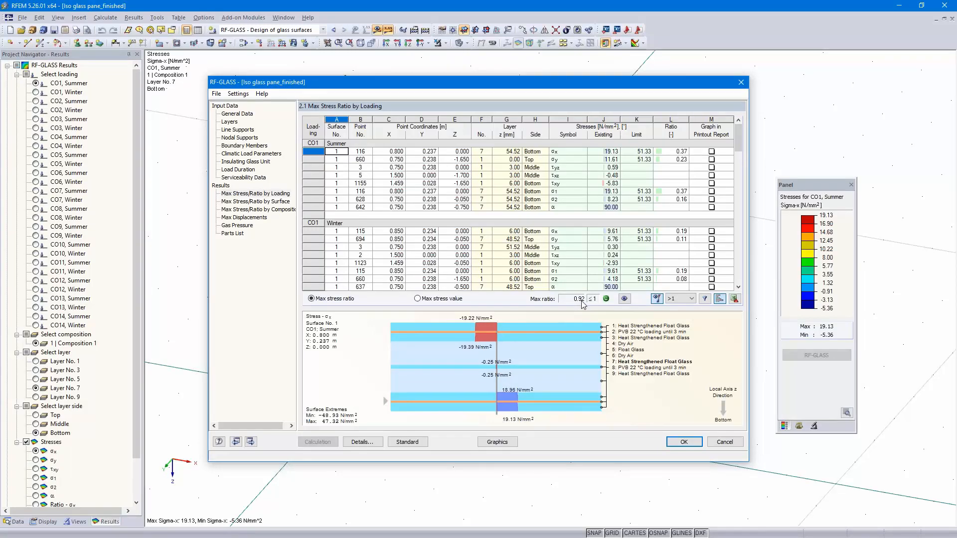
Step: Review the maximum displacements results and return to the maximum stress ratios by loading
left_click(243, 218)
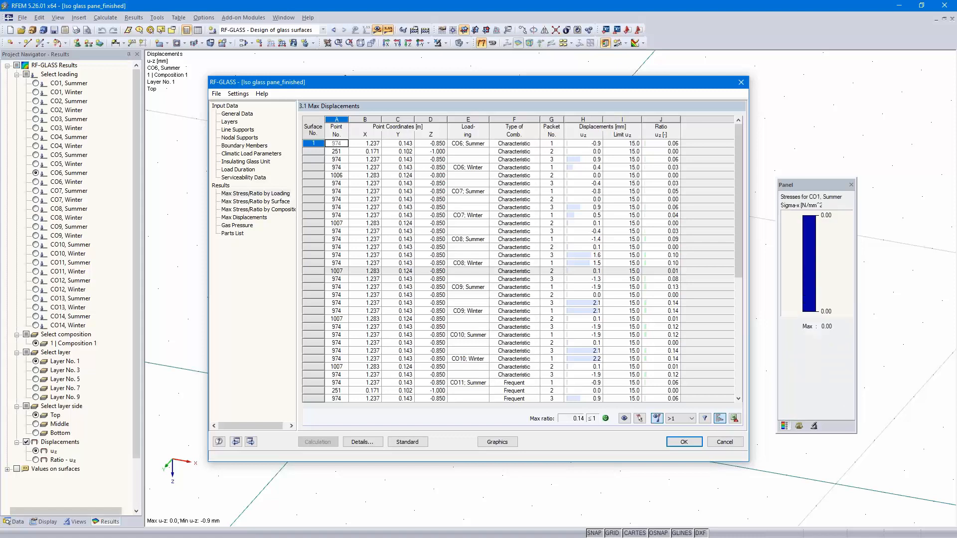
left_click(266, 195)
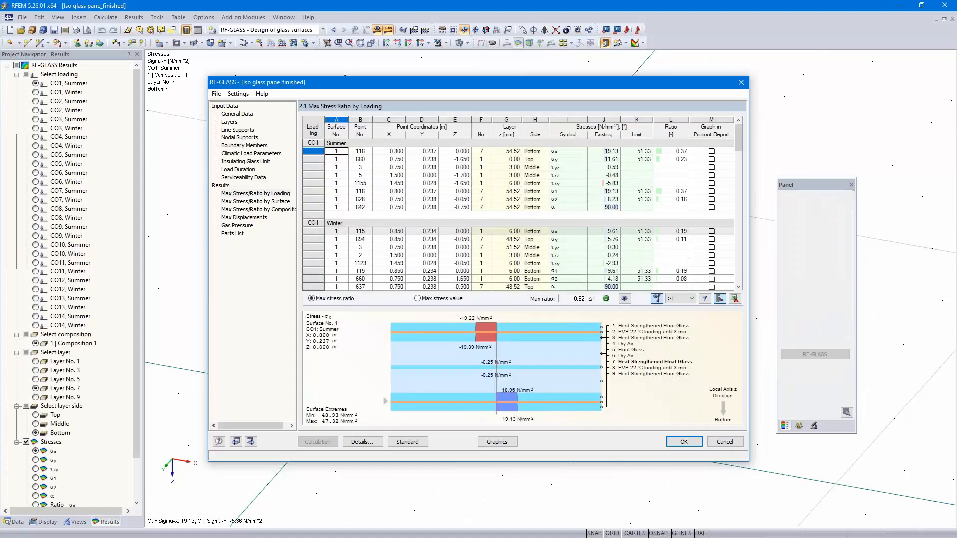
Step: Filter the stress ratios by loading to Max, select the σx row of CO5 Winter, and confirm the RF-GLASS module to return to the model
left_click(684, 298)
left_click(685, 315)
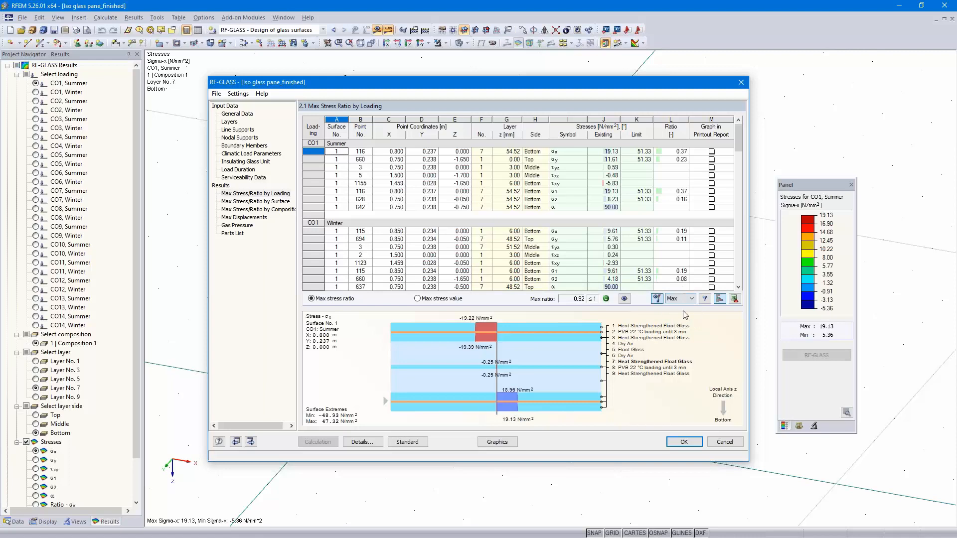
left_click(705, 299)
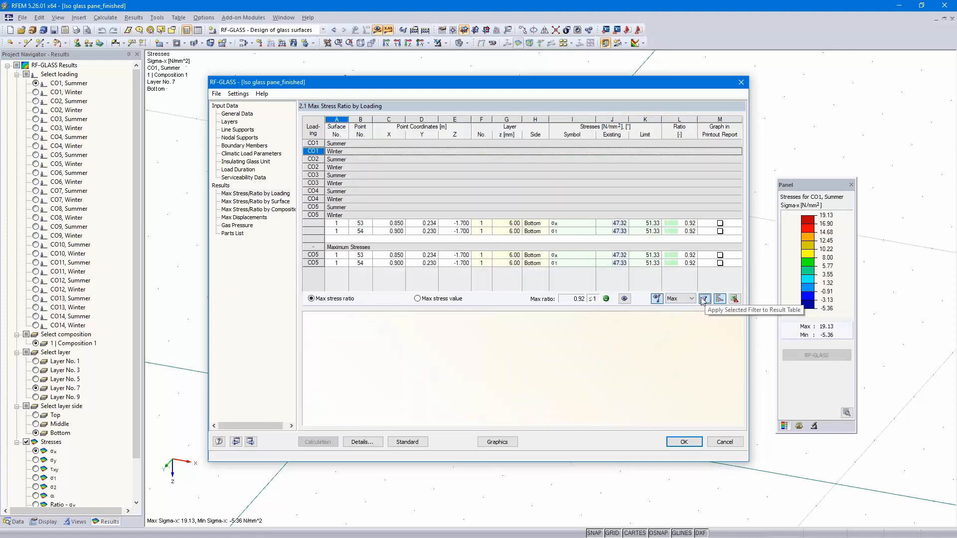
left_click(679, 223)
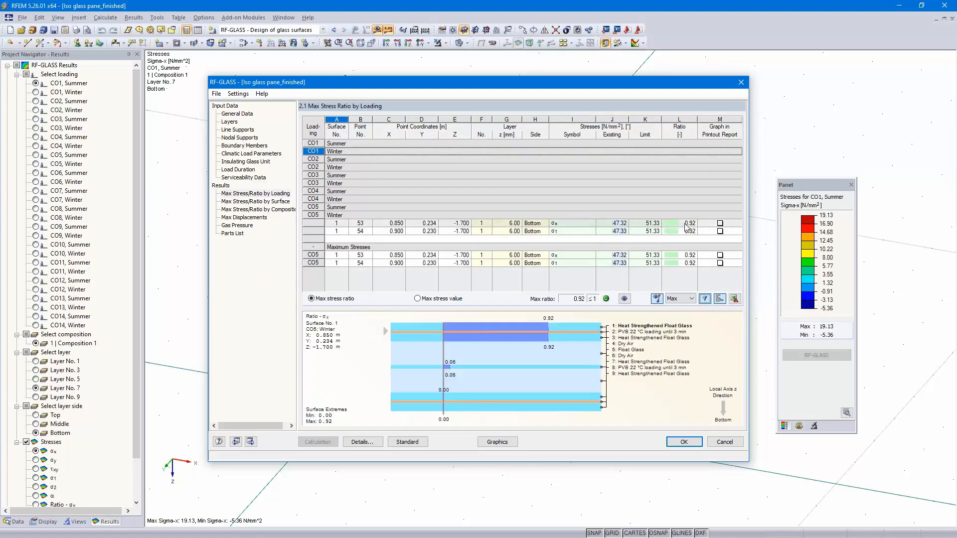
left_click(684, 443)
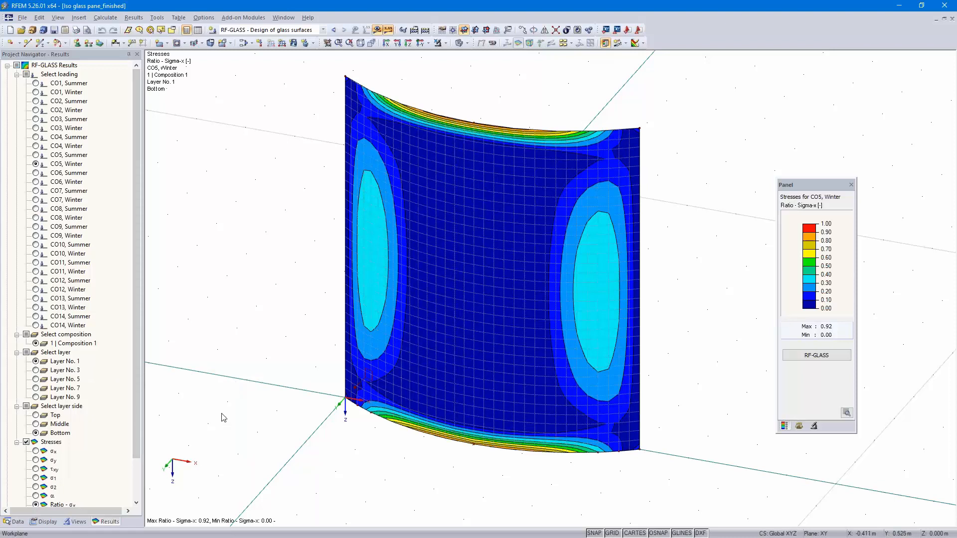
Step: Open the printout report and display its RF-GLASS section 1.1.1 General Data fitted to the page width
left_click(88, 32)
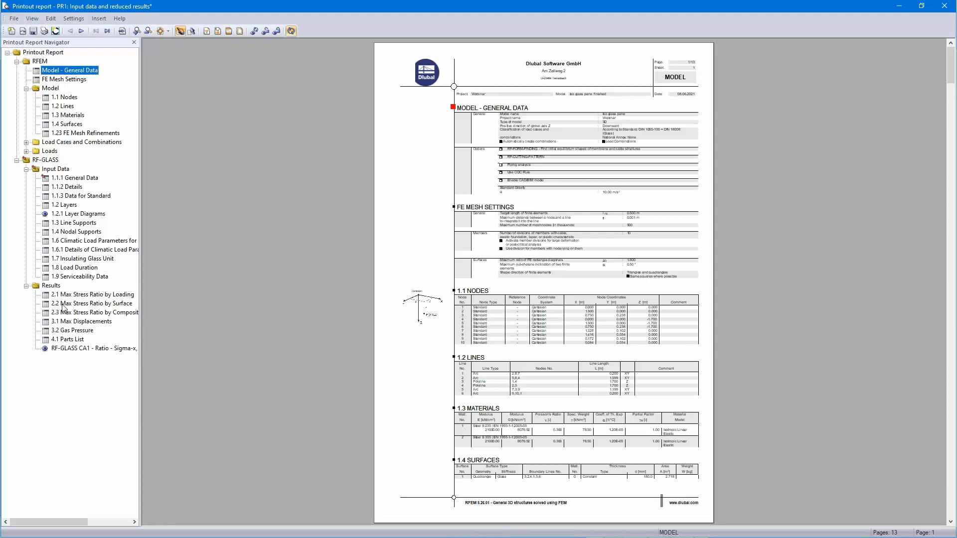
left_click(79, 179)
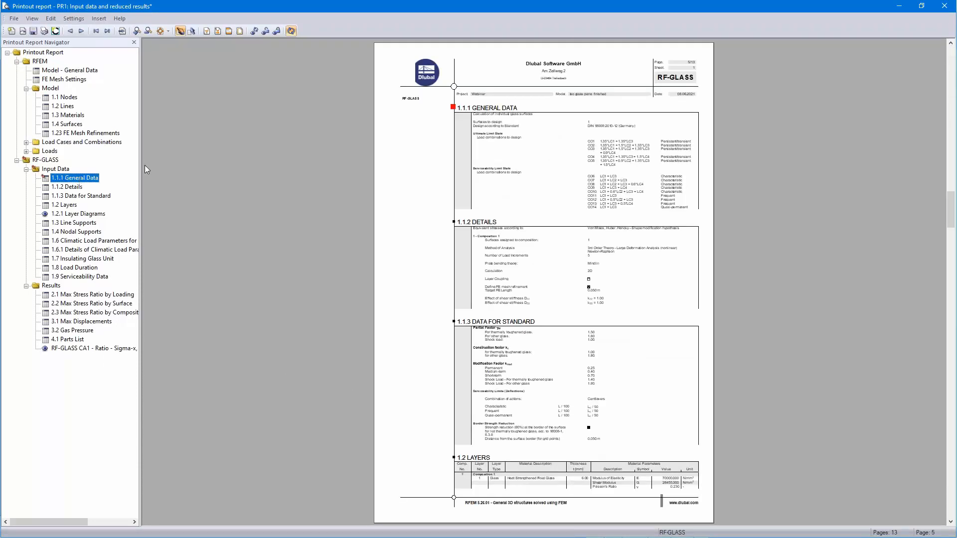
left_click(168, 31)
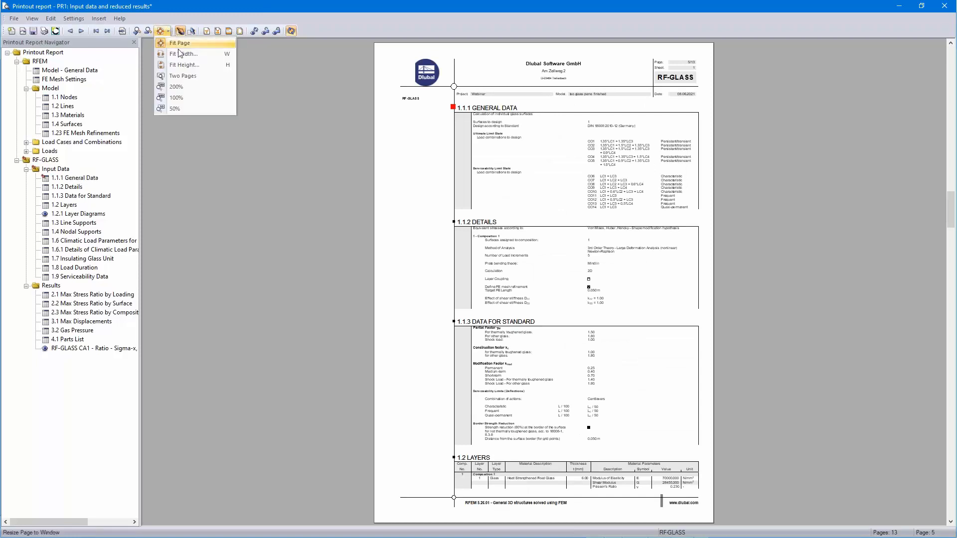
left_click(191, 55)
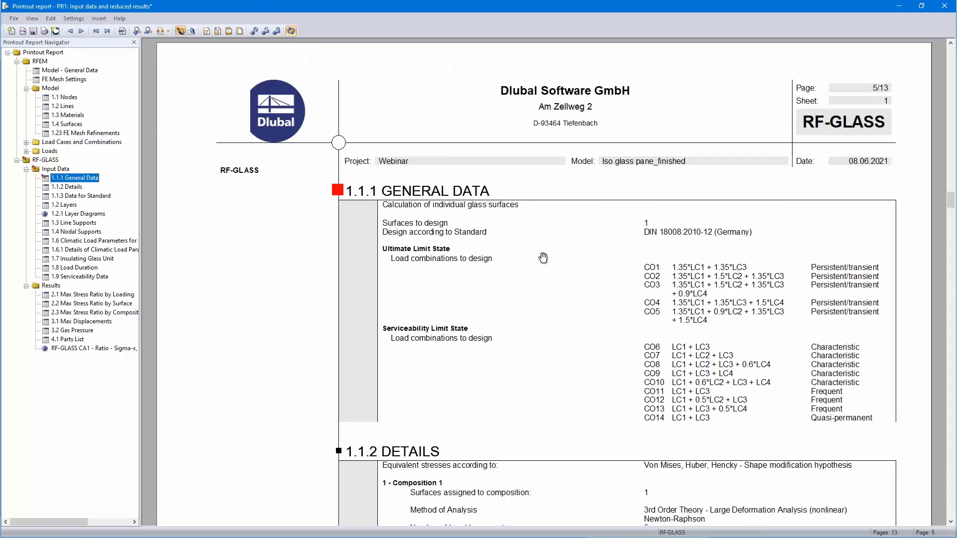
Step: Examine the report's RF-GLASS input data, from general data, layers and supports through climatic loads and serviceability data, up to the maximum stress ratios by loading
scroll(542, 258, "down", 2)
scroll(624, 273, "down", 4)
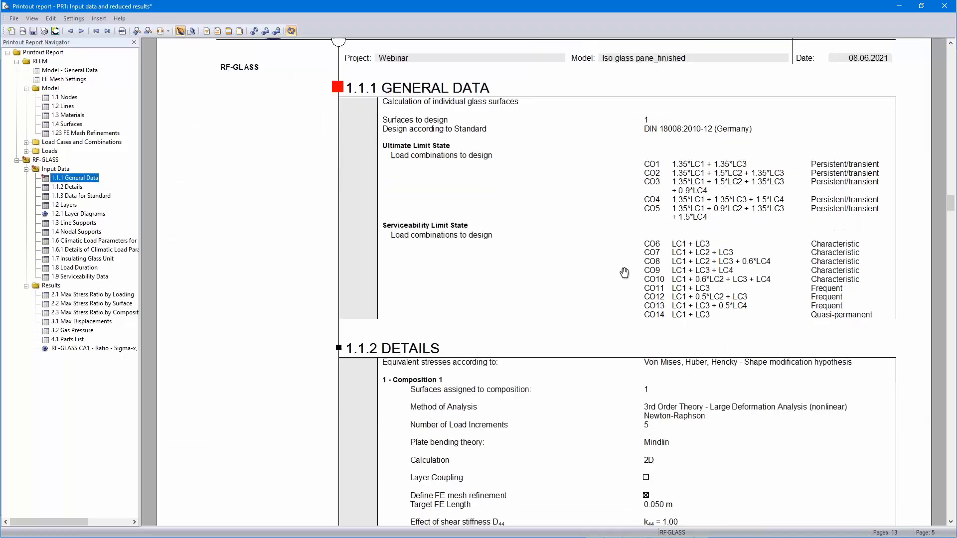
scroll(587, 324, "down", 11)
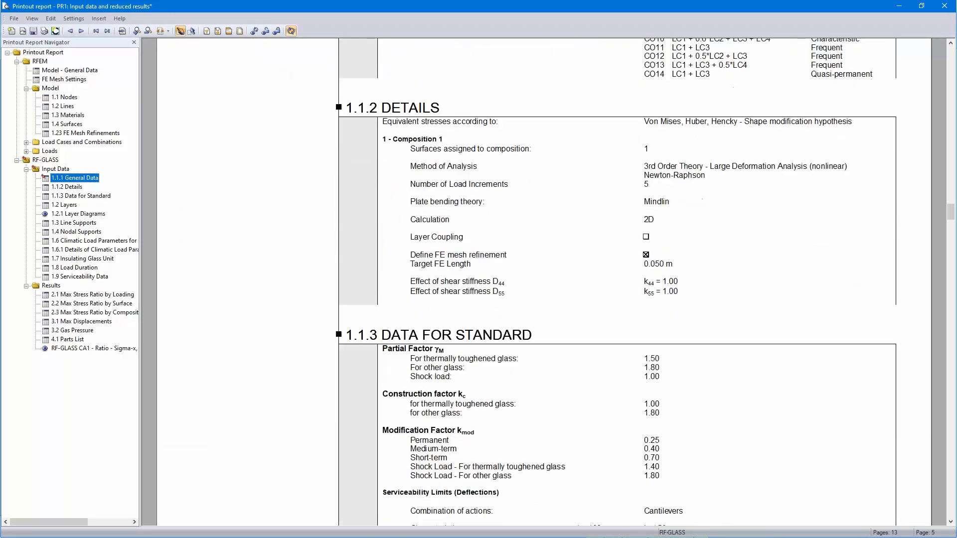
scroll(589, 263, "down", 7)
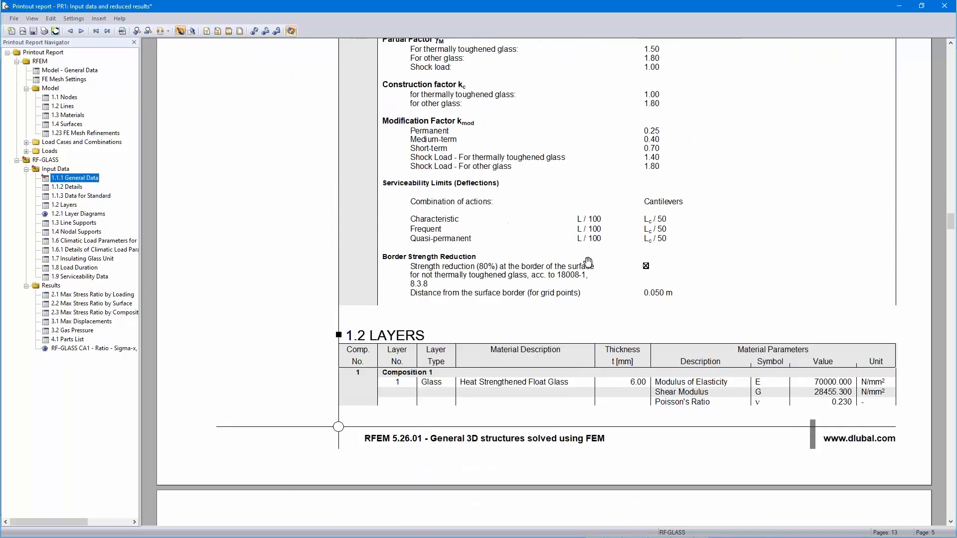
scroll(589, 259, "down", 12)
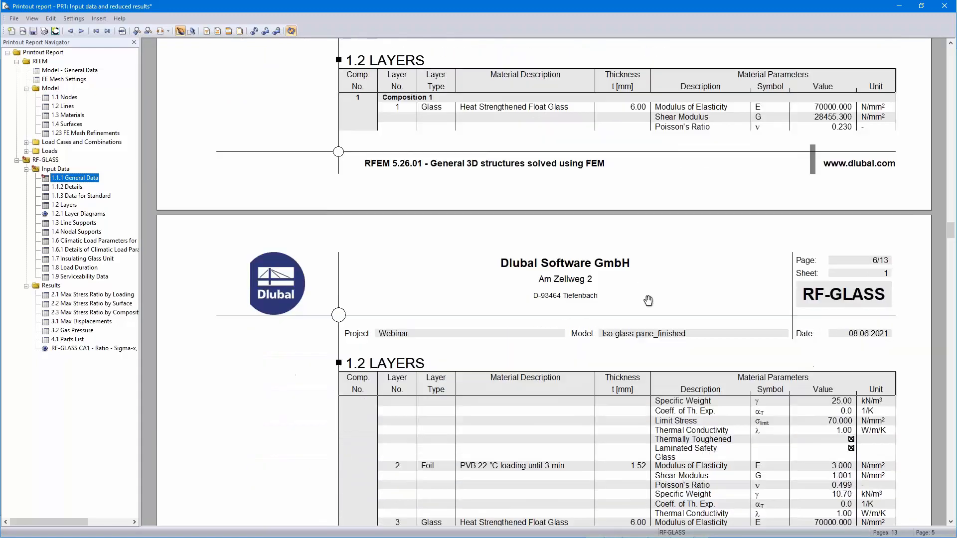
scroll(660, 307, "down", 13)
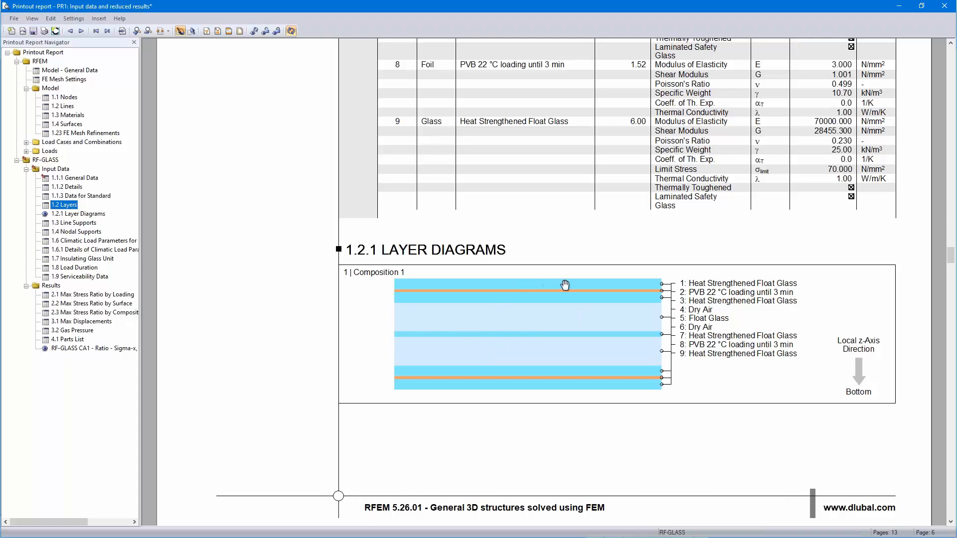
scroll(565, 285, "down", 9)
scroll(565, 285, "down", 16)
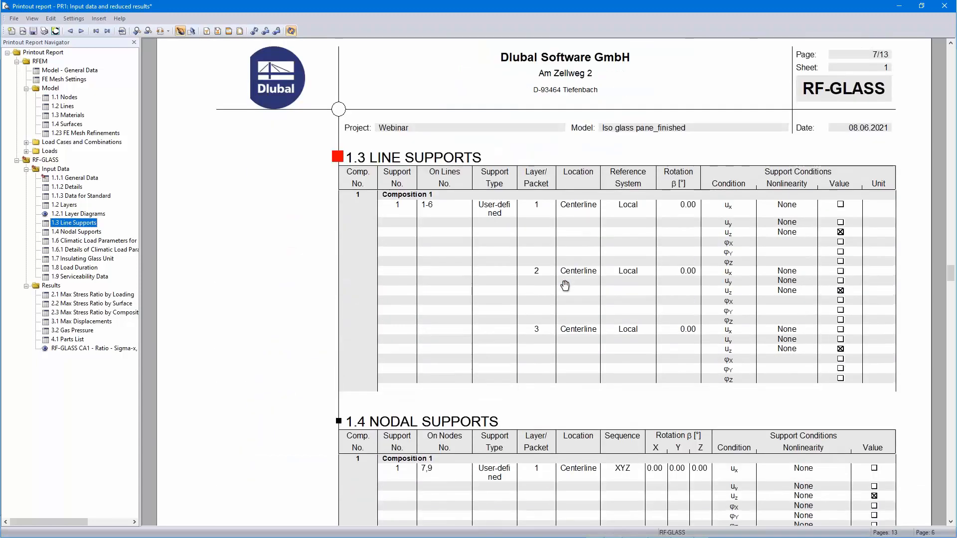
scroll(565, 285, "down", 13)
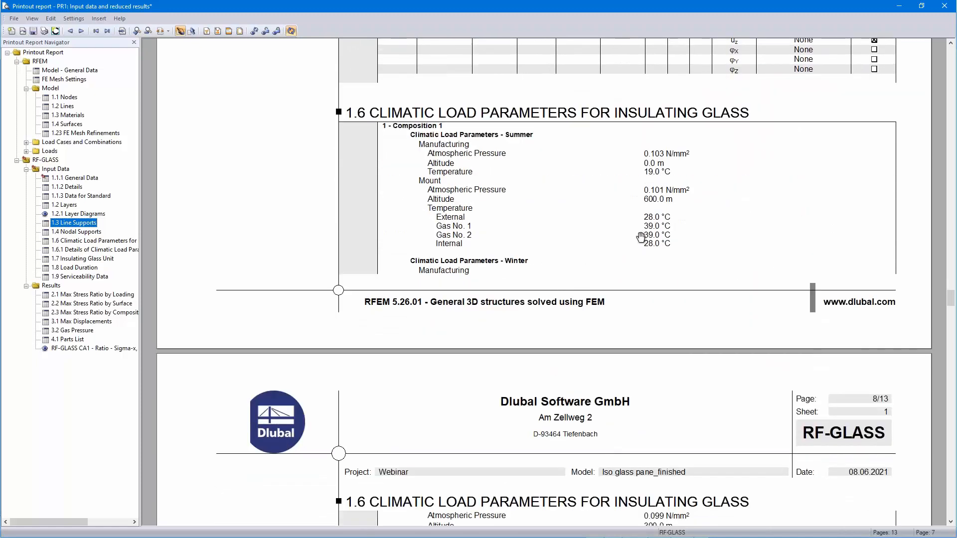
scroll(642, 238, "down", 10)
scroll(641, 238, "down", 14)
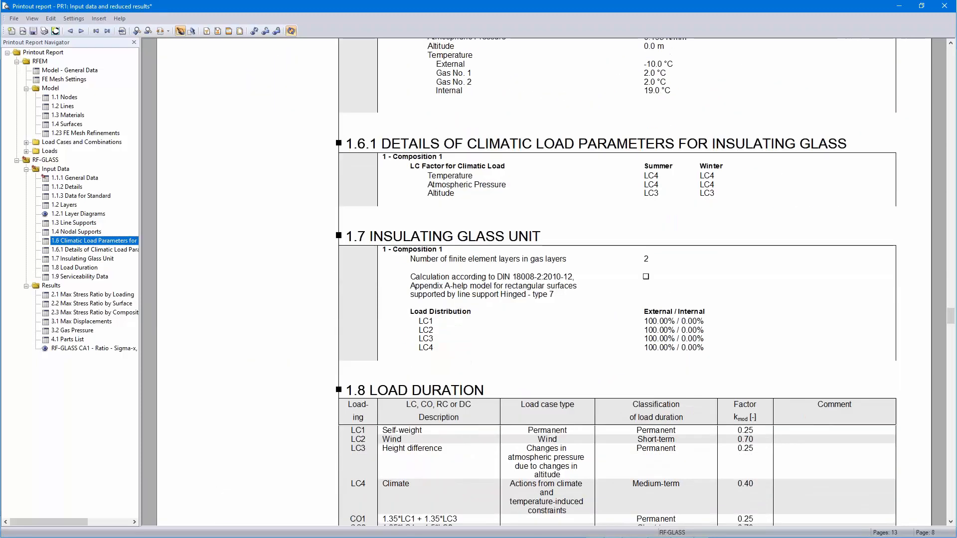
scroll(637, 253, "down", 14)
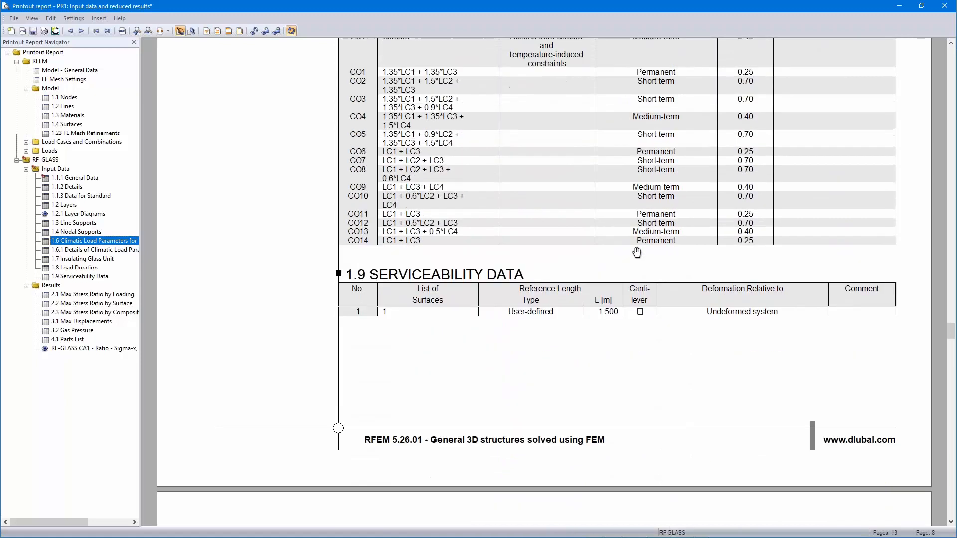
scroll(634, 263, "down", 4)
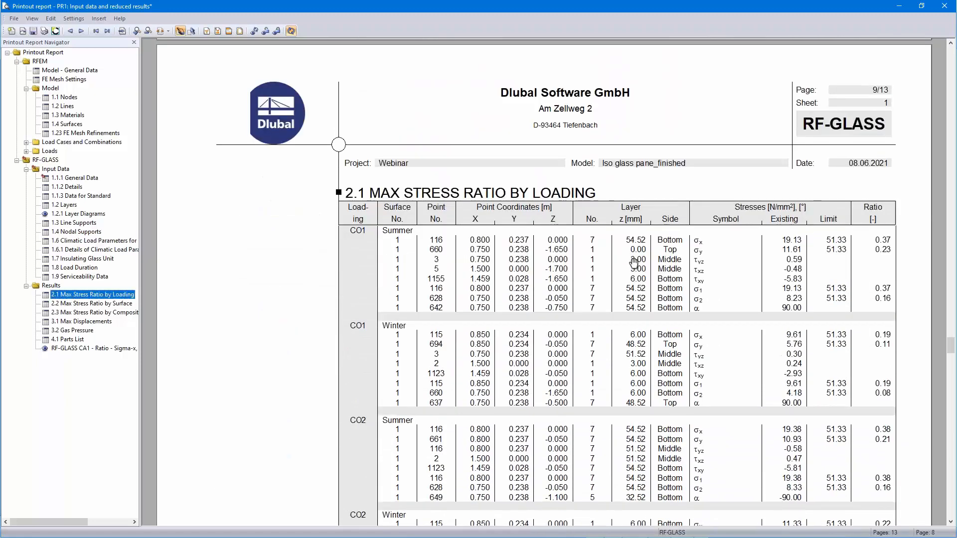
Step: Look through the report's stress ratio results and its Ratio - Sigma-x graphic, and close the printout report without saving
scroll(194, 318, "down", 12)
left_click(82, 349)
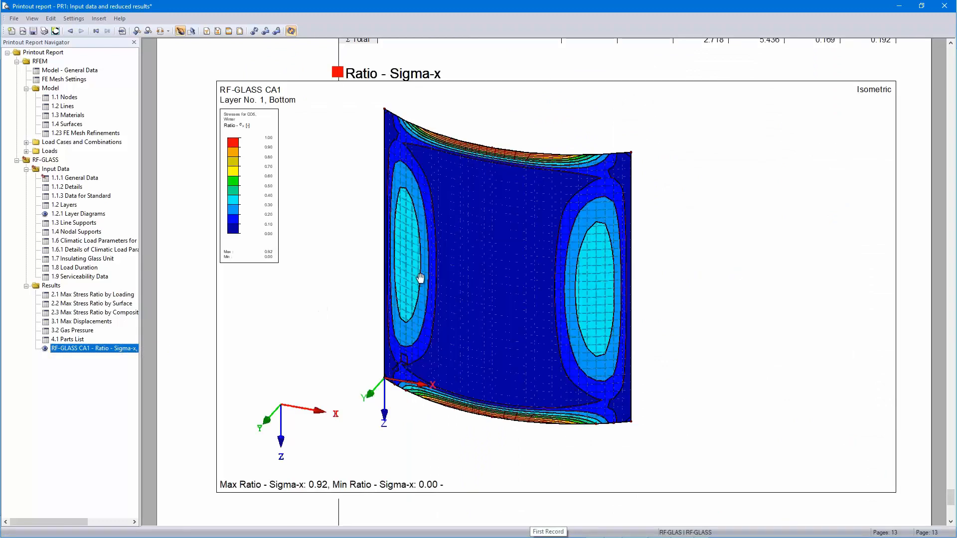
left_click(944, 6)
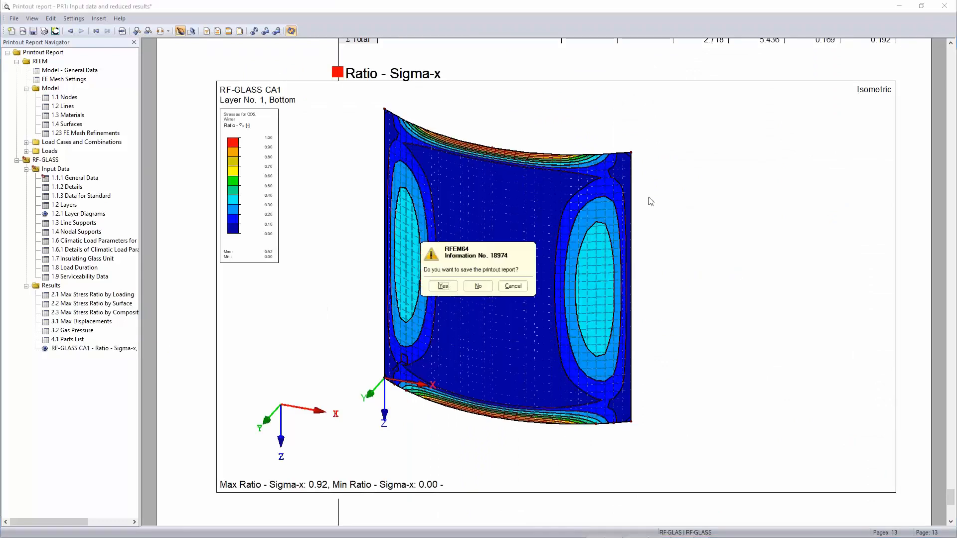
left_click(477, 286)
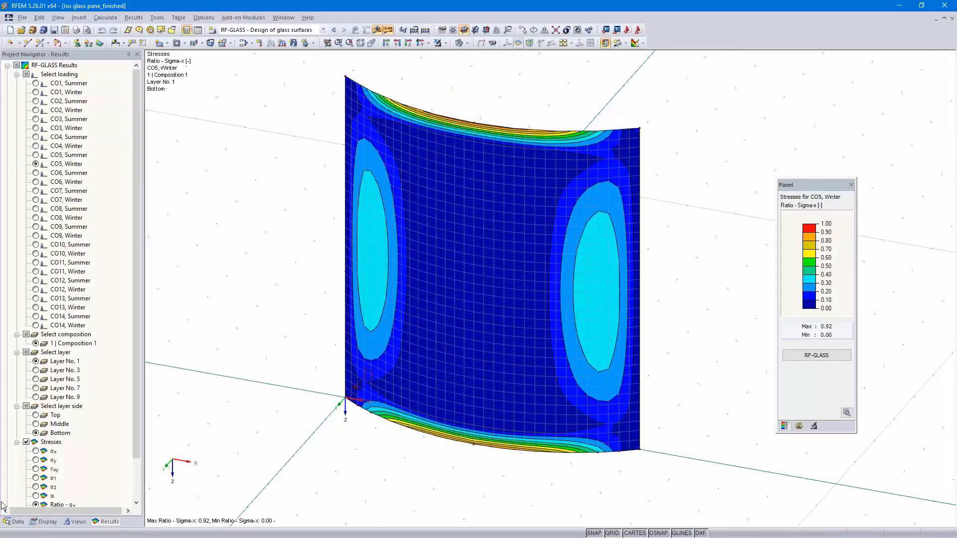
Step: Activate the RF-GLASS model Iso glass pane_finished_RF_GLAS_S_S_1 from the project data and expand its model data
left_click(17, 522)
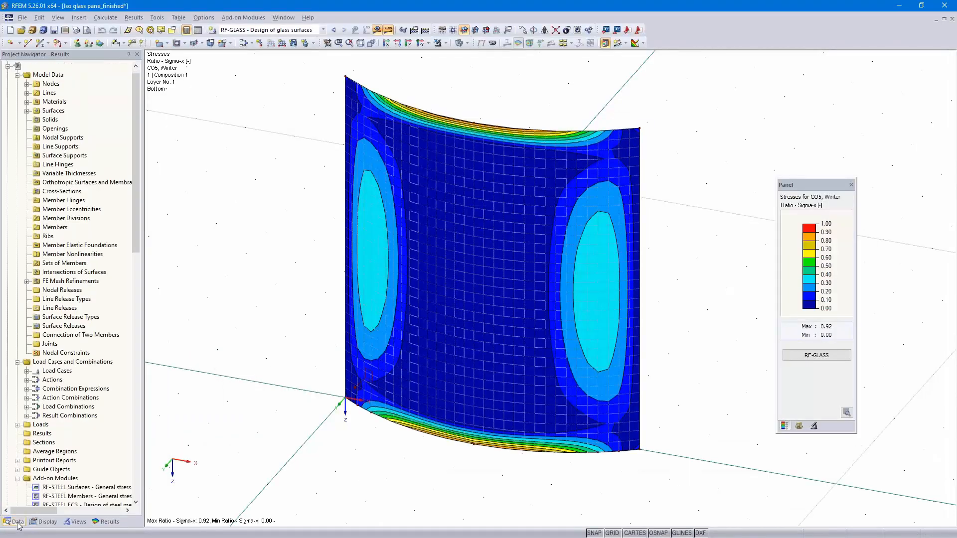
left_click(8, 67)
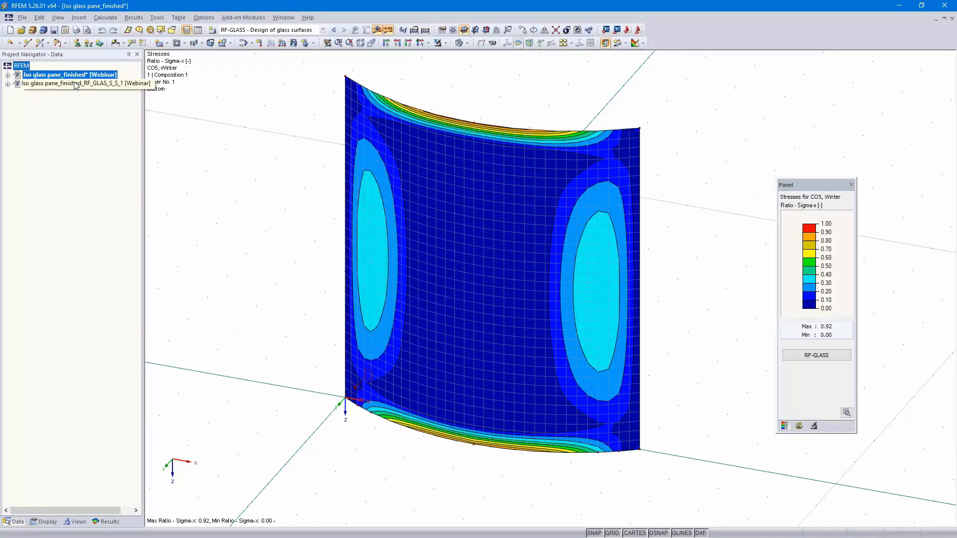
double_click(88, 83)
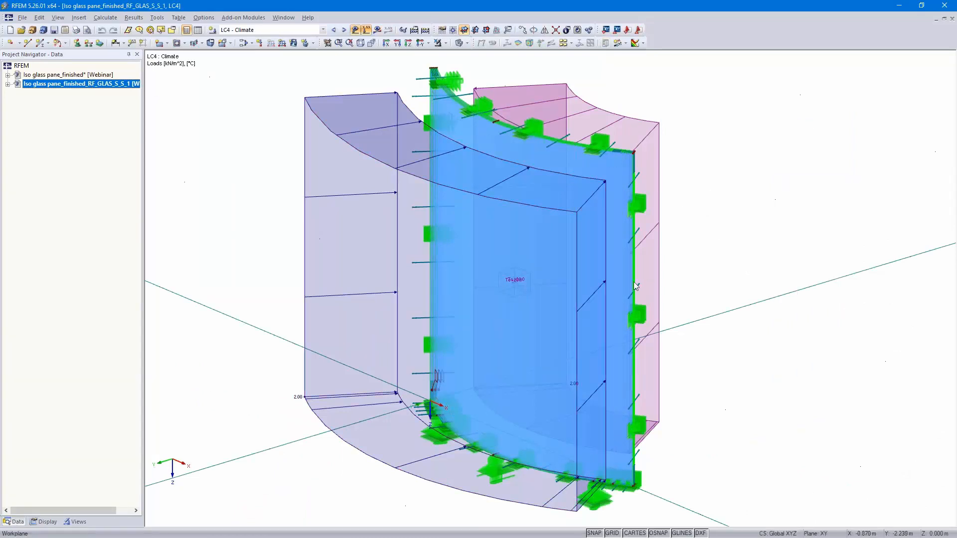
left_click(8, 85)
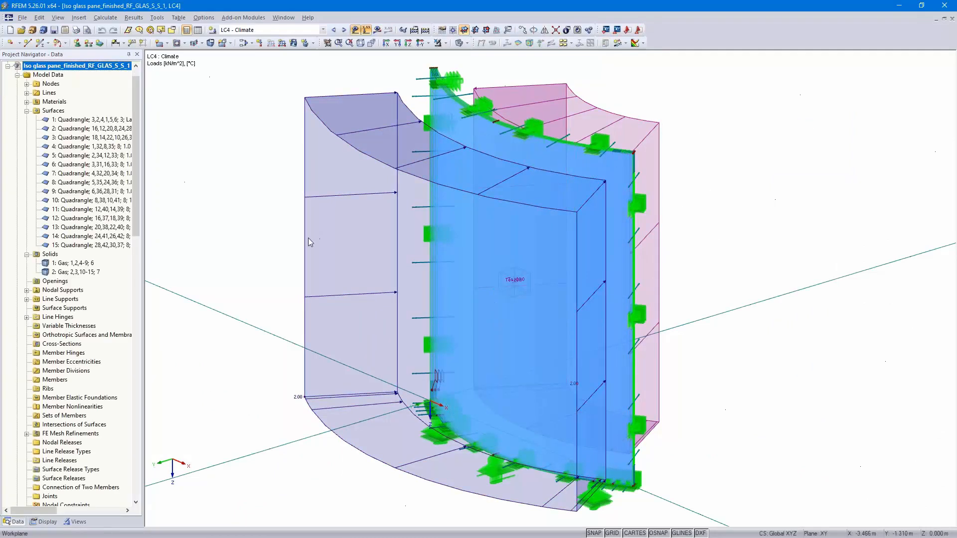
Step: Highlight glass surfaces 1 to 3 and gas solids 1 and 2 one by one to see them in the model
left_click(77, 121)
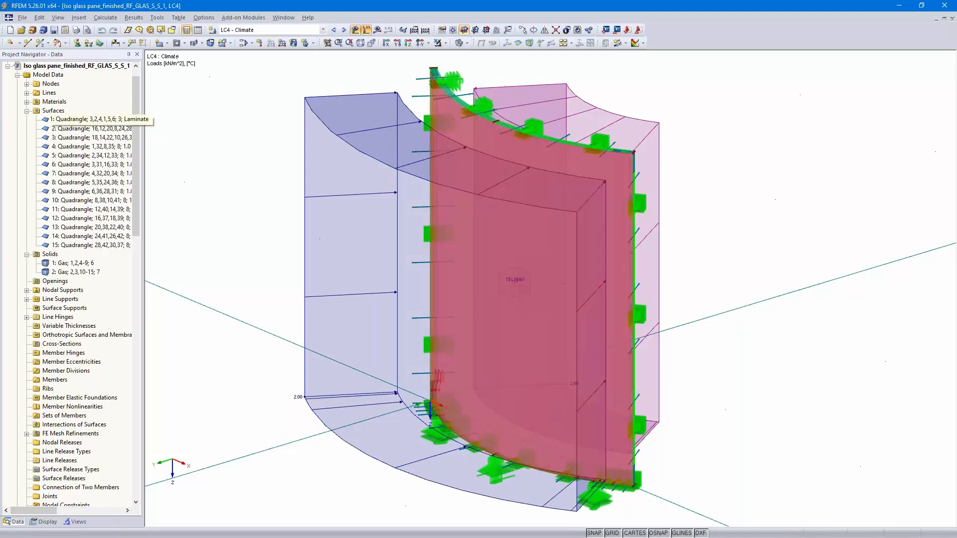
left_click(75, 129)
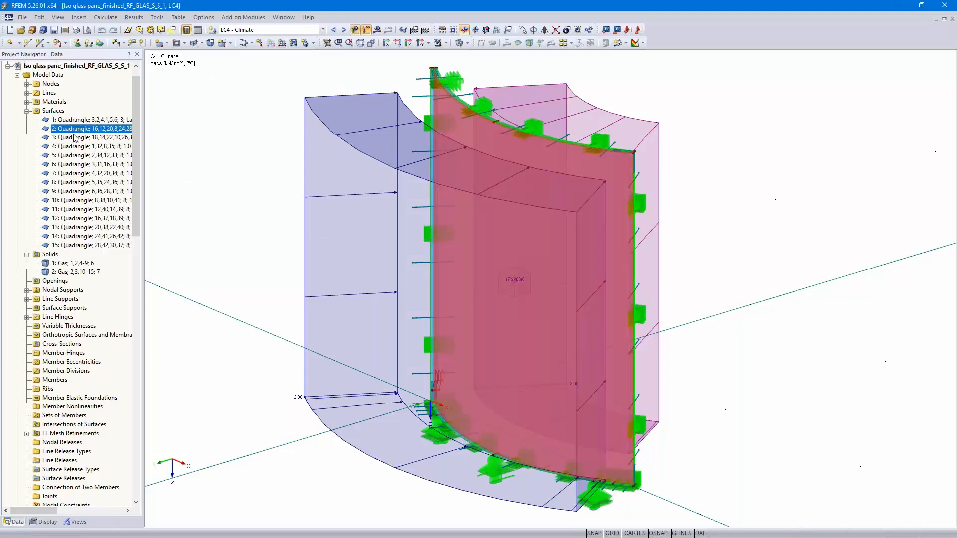
left_click(75, 138)
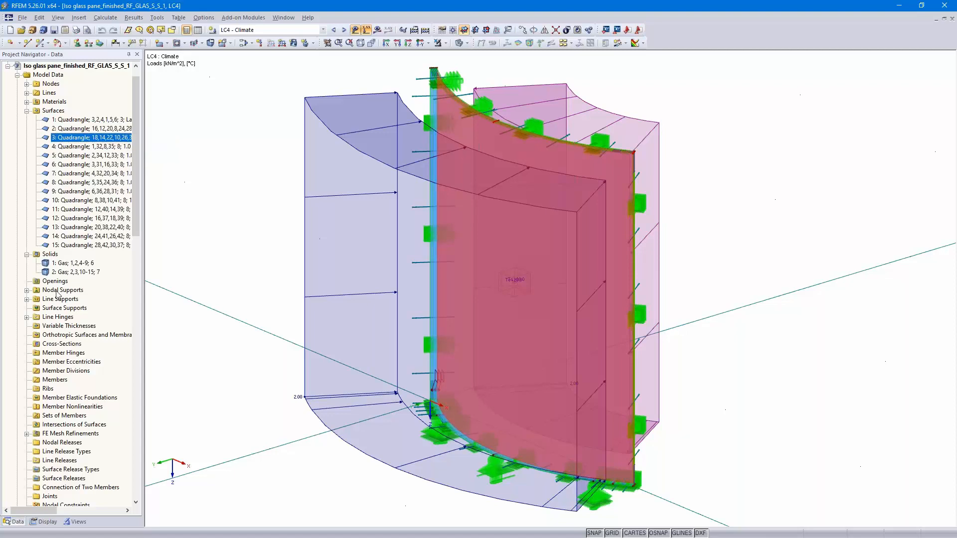
left_click(66, 264)
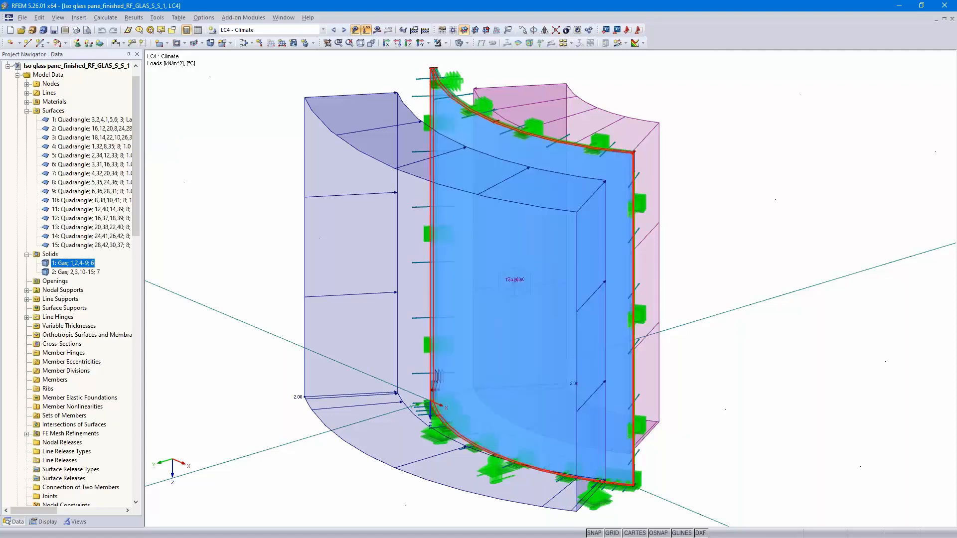
left_click(68, 273)
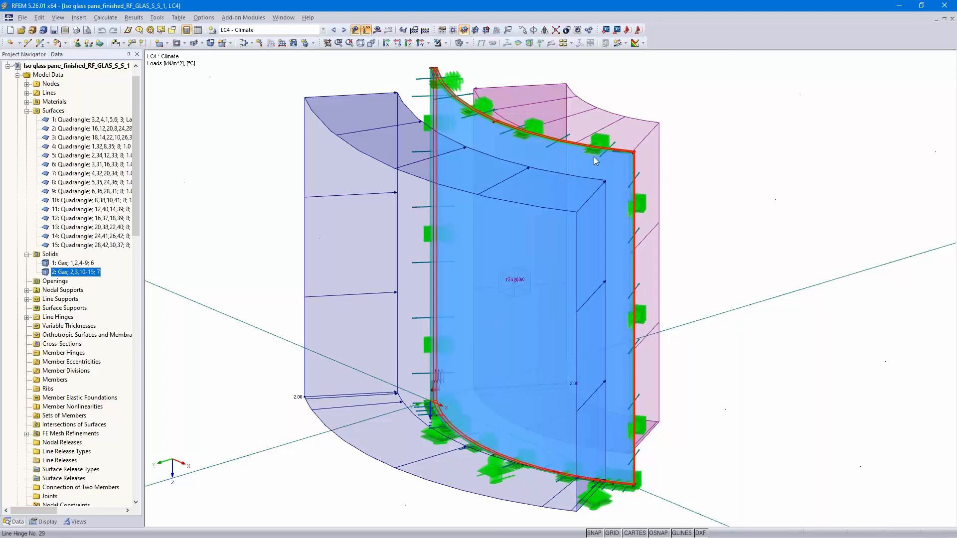
Step: Inspect the nodal supports along the pane's lower edge and the helper line hinges at the gas solids' side surfaces
scroll(594, 156, "up", 4)
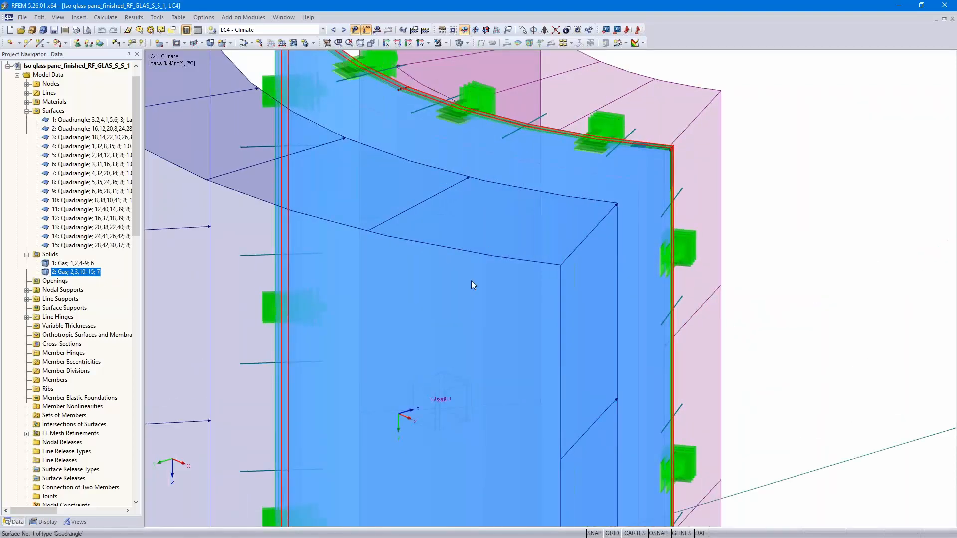
scroll(471, 281, "down", 6)
middle_click_drag(507, 327, 551, 202)
scroll(482, 350, "up", 8)
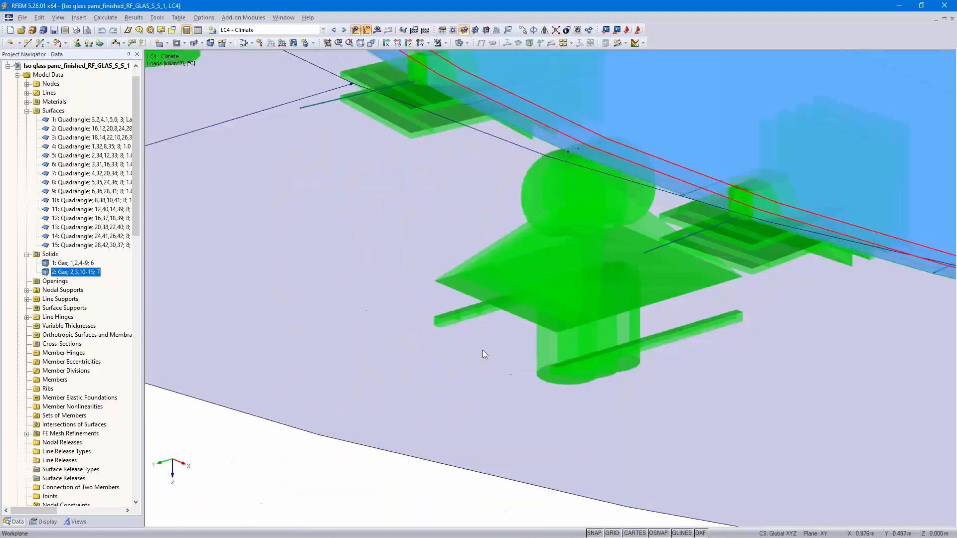
scroll(617, 256, "down", 8)
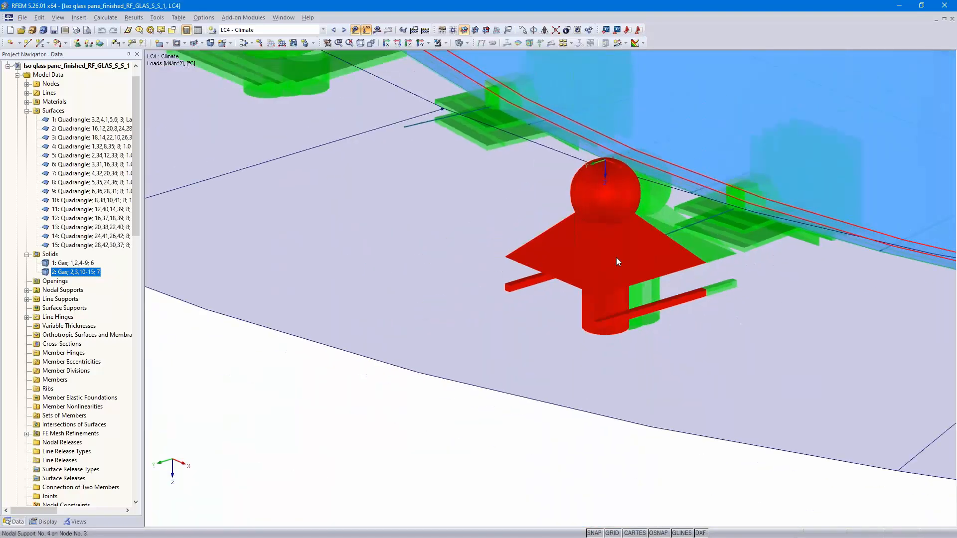
middle_click_drag(605, 259, 434, 437)
scroll(433, 437, "down", 2)
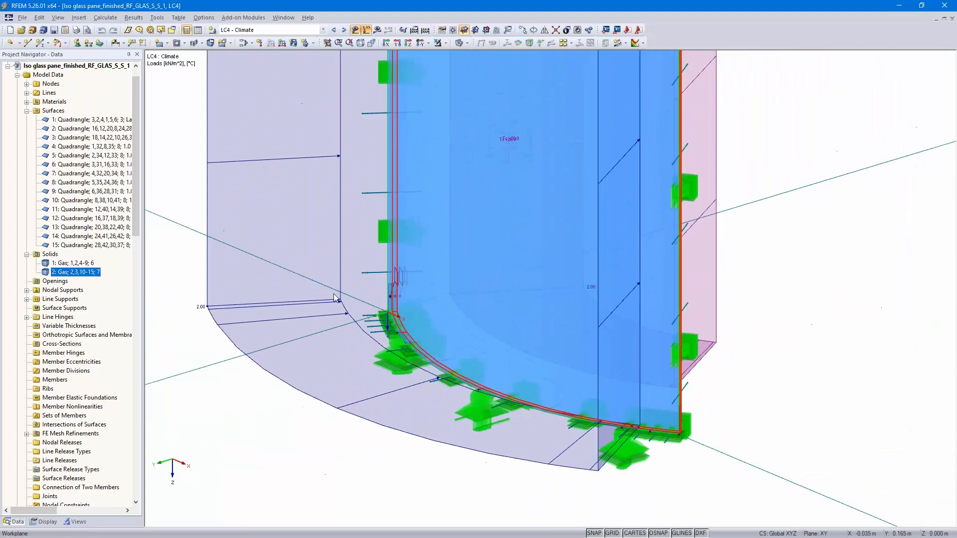
mouse_move(379, 277)
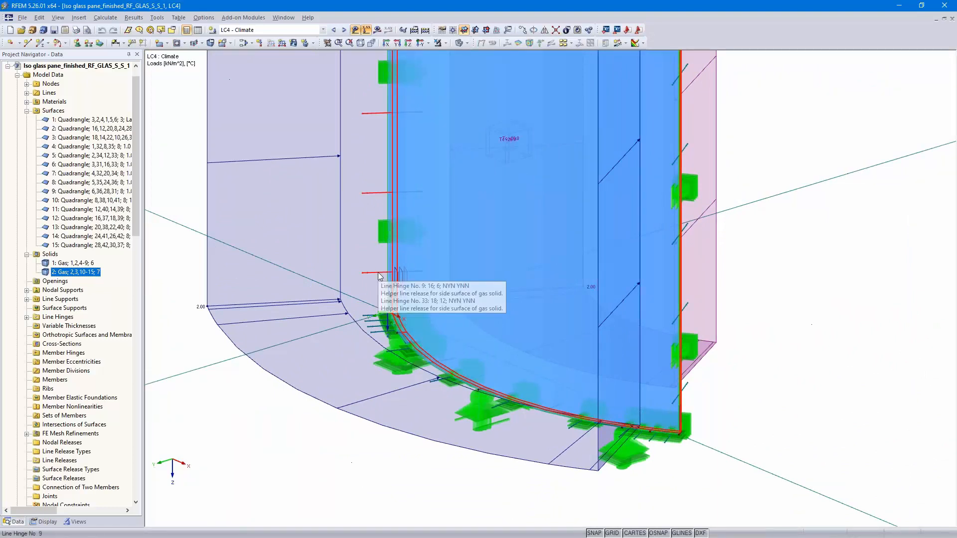
scroll(378, 277, "down", 5)
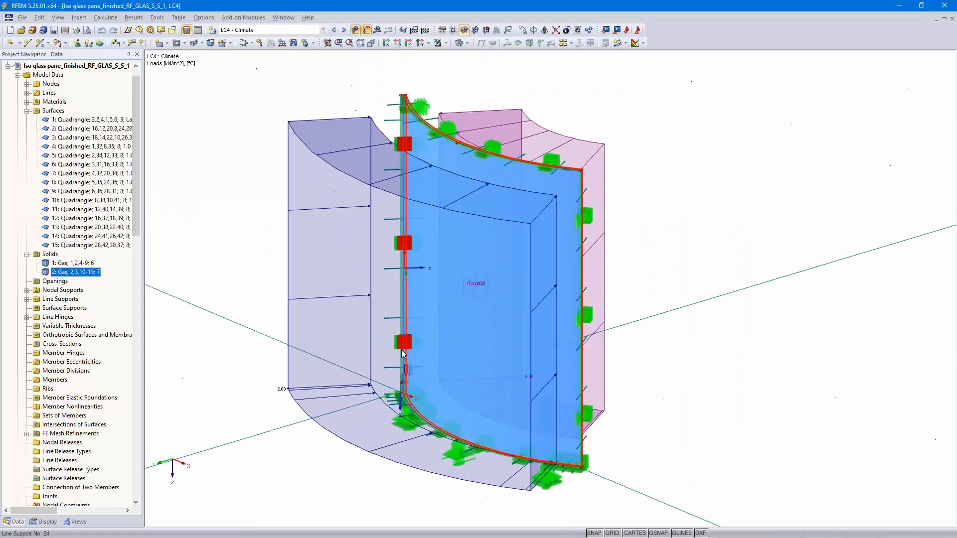
Step: Display the loads of LC3 Height difference, return to LC4 Climate and inspect the loads on the gas solids
left_click(333, 31)
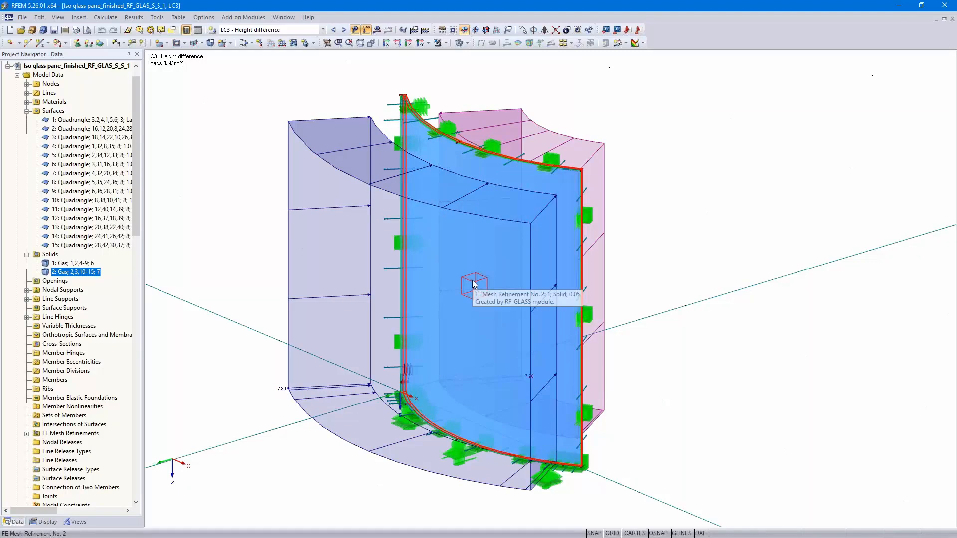
left_click(344, 30)
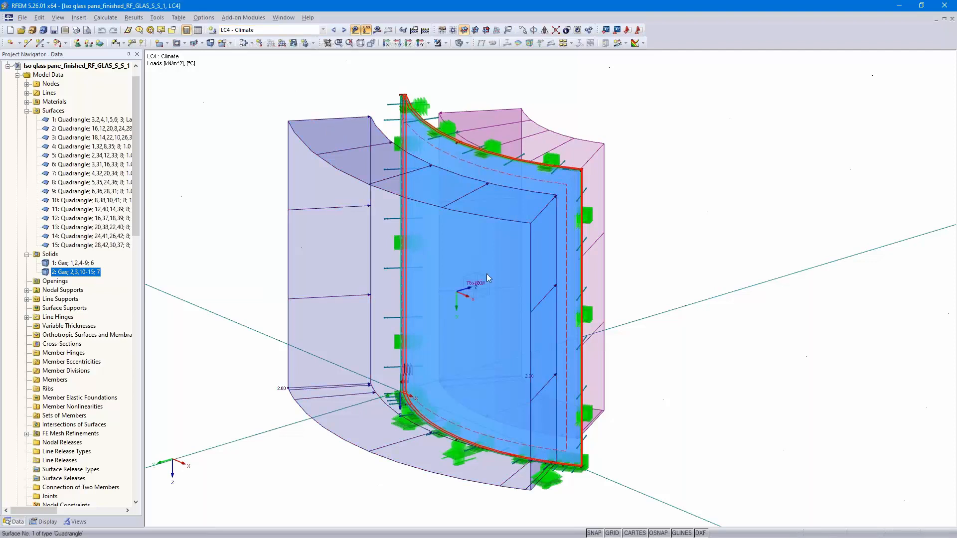
mouse_move(477, 285)
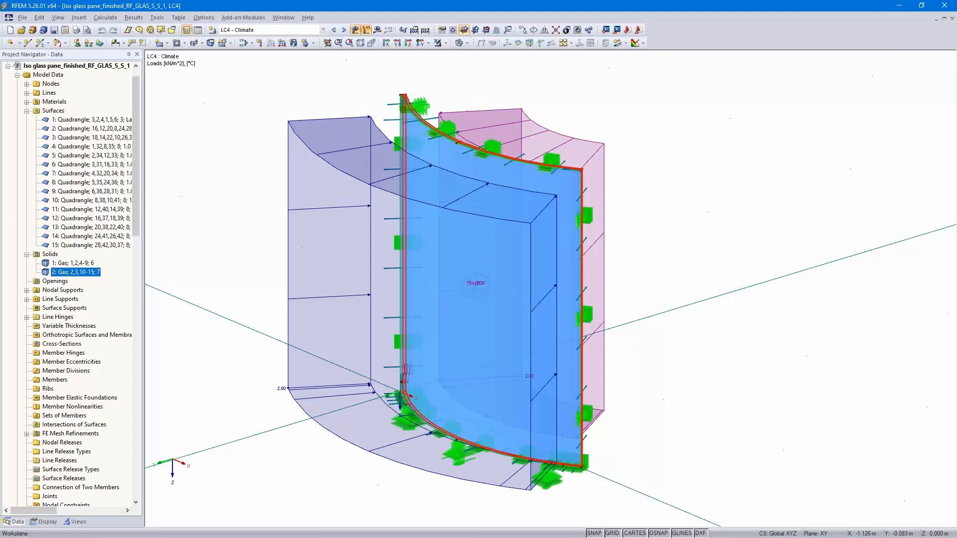
key("alt+Tab")
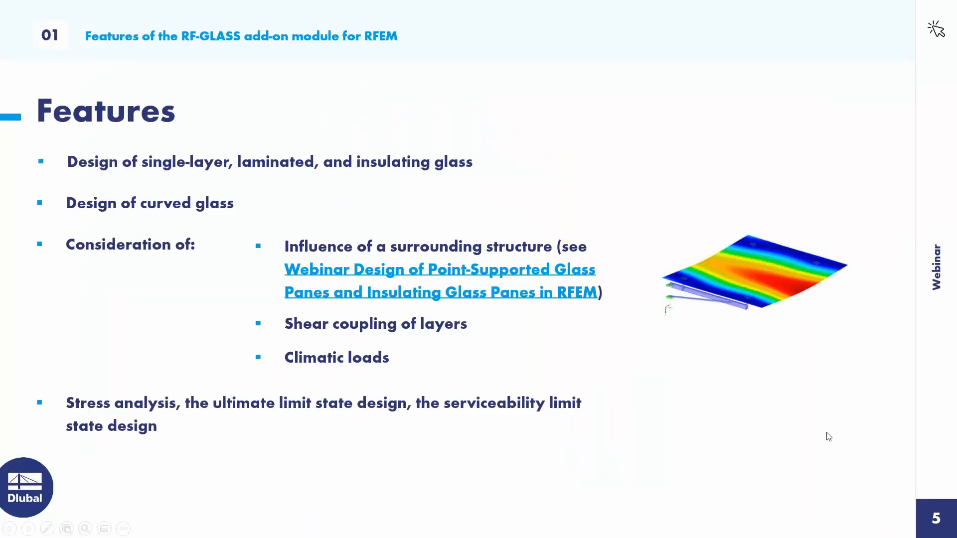
left_click(820, 407)
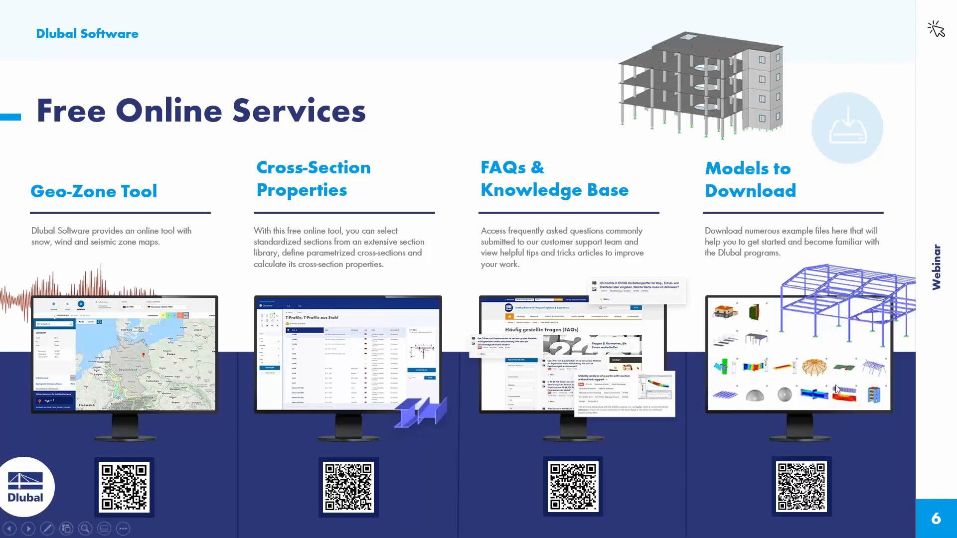
left_click(899, 391)
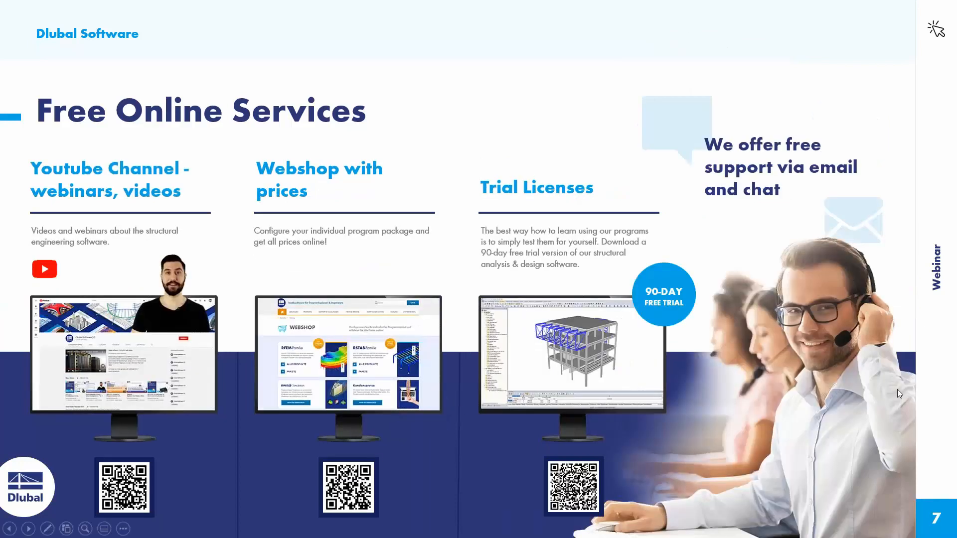